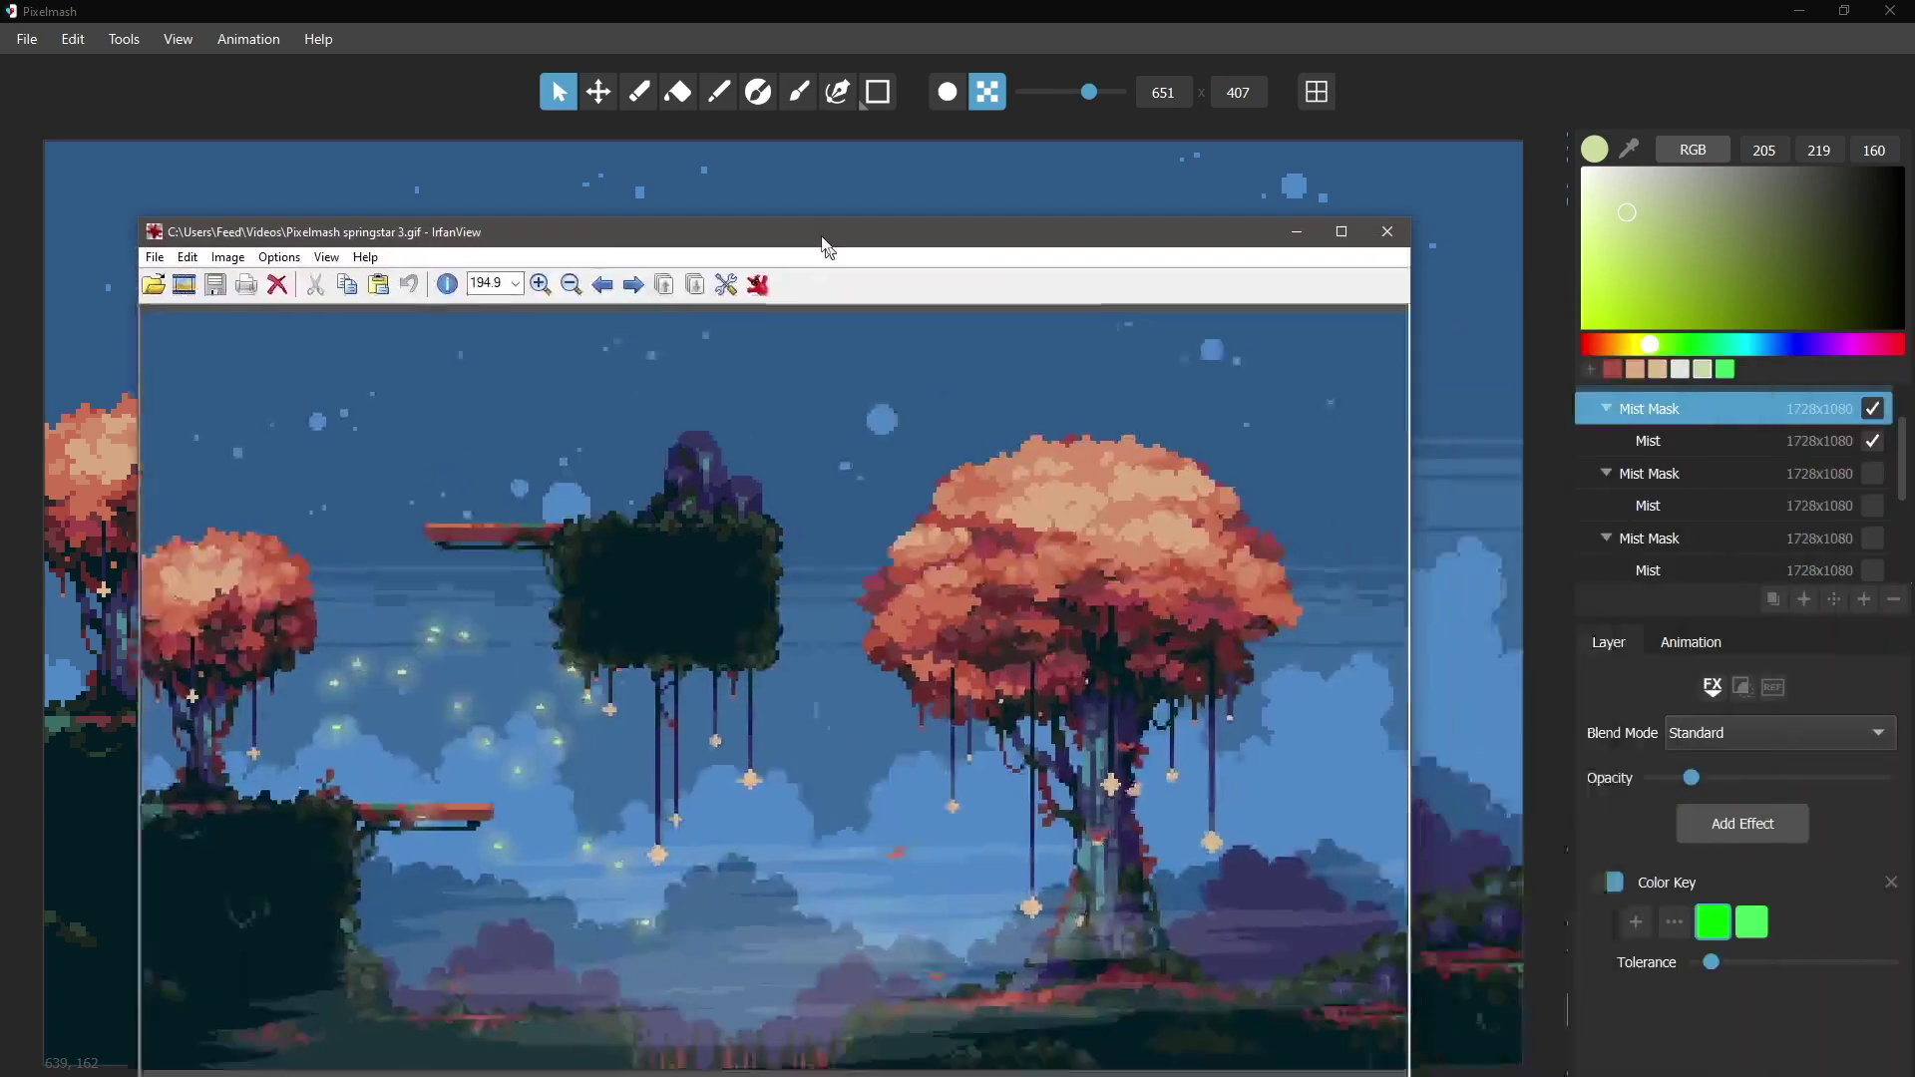
Move the springstar 3.gif viewer higher, close it, and switch to the Stringstar Fields itch.io page
{"action": "left_click_drag", "start_coordinate": [825, 239], "coordinate": [885, 64]}
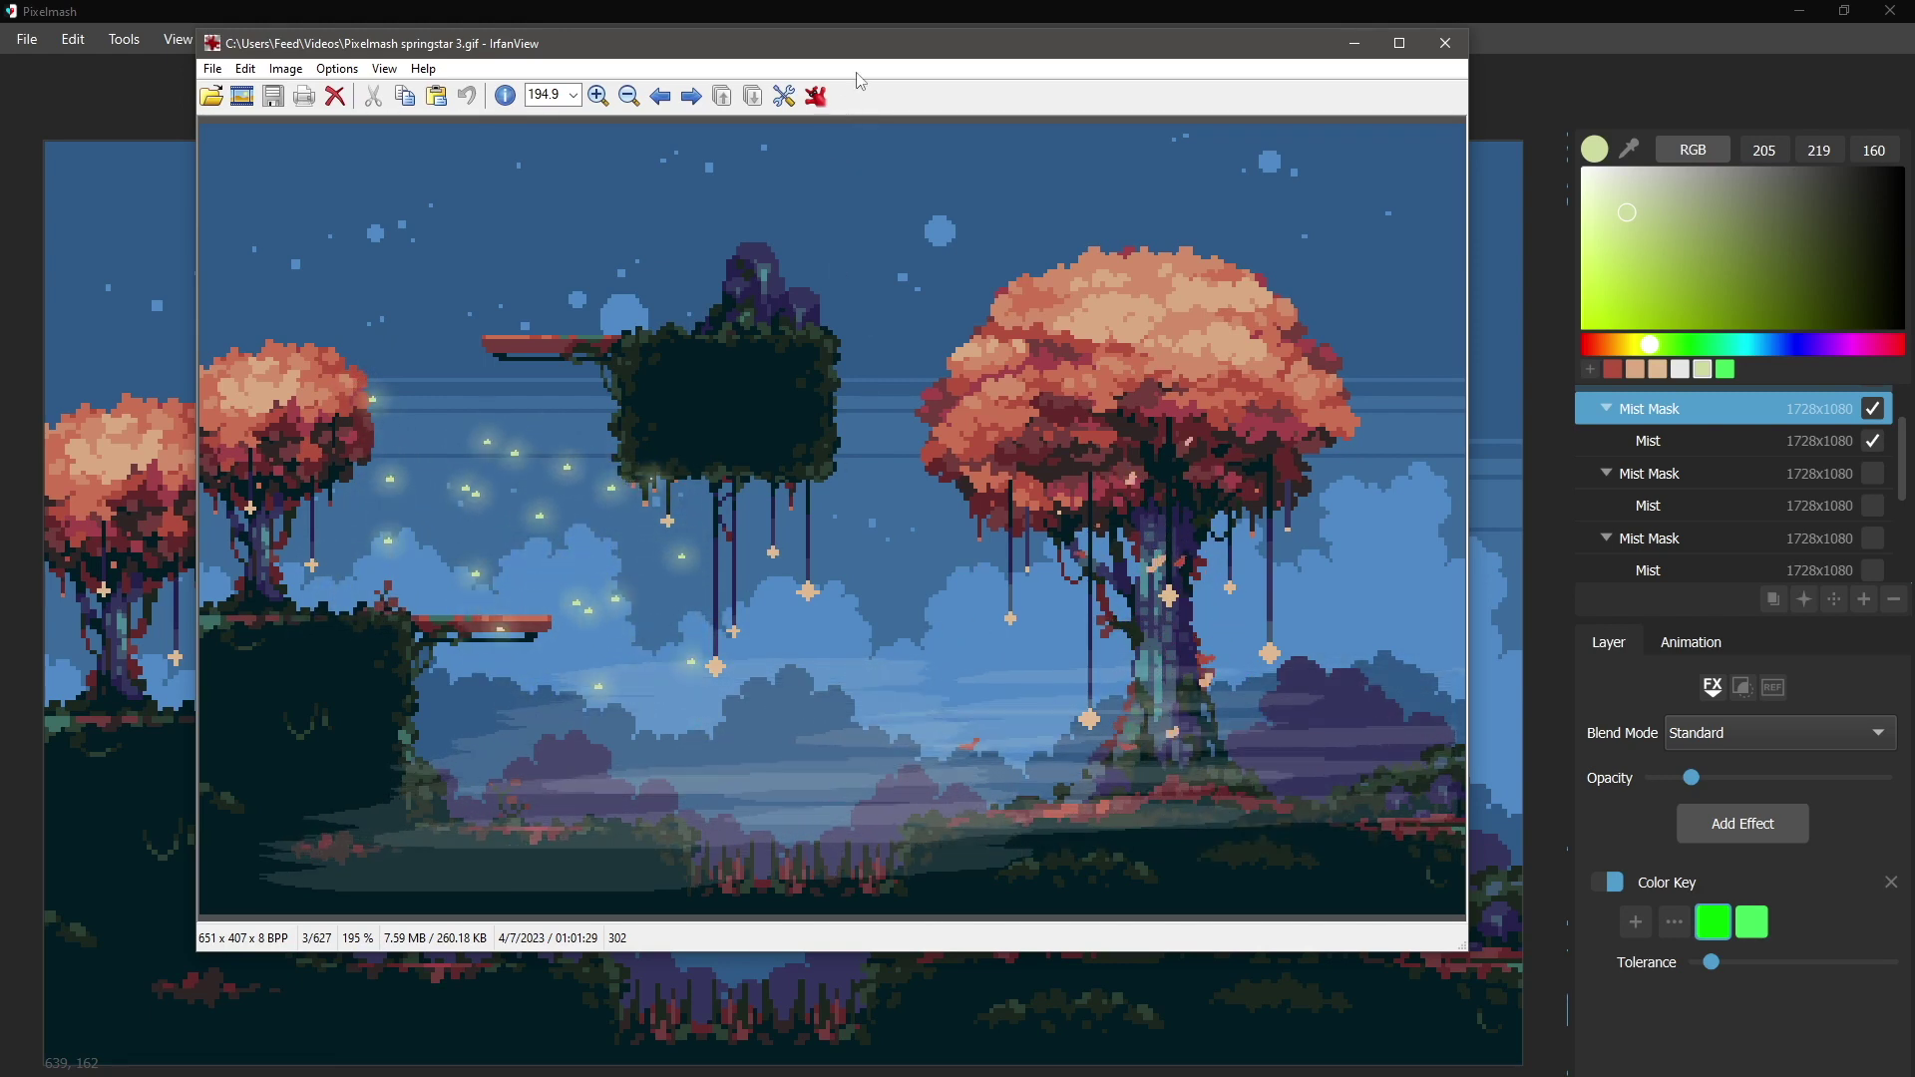
{"action": "left_click_drag", "start_coordinate": [863, 55], "coordinate": [877, 67]}
{"action": "key", "text": "Escape"}
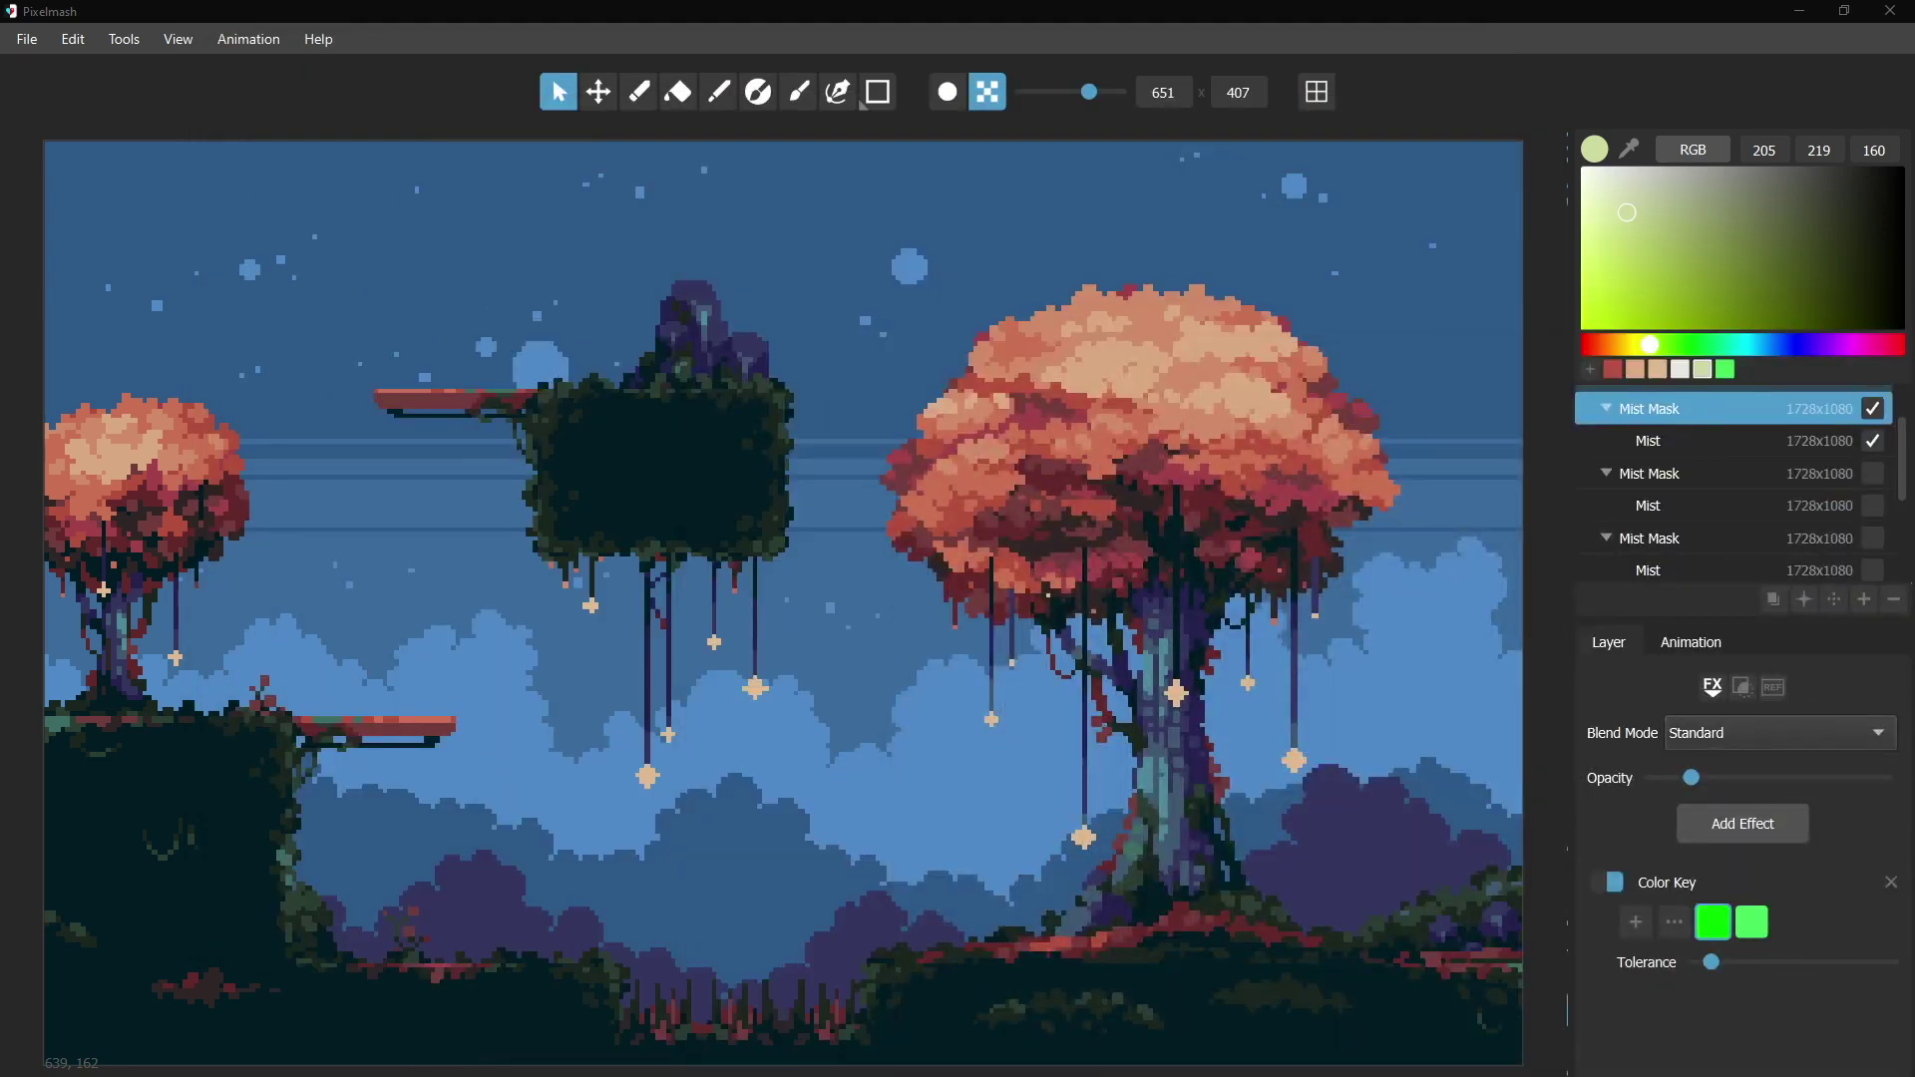
{"action": "key", "text": "alt+Tab"}
{"action": "left_click_drag", "start_coordinate": [1794, 16], "coordinate": [1050, 42]}
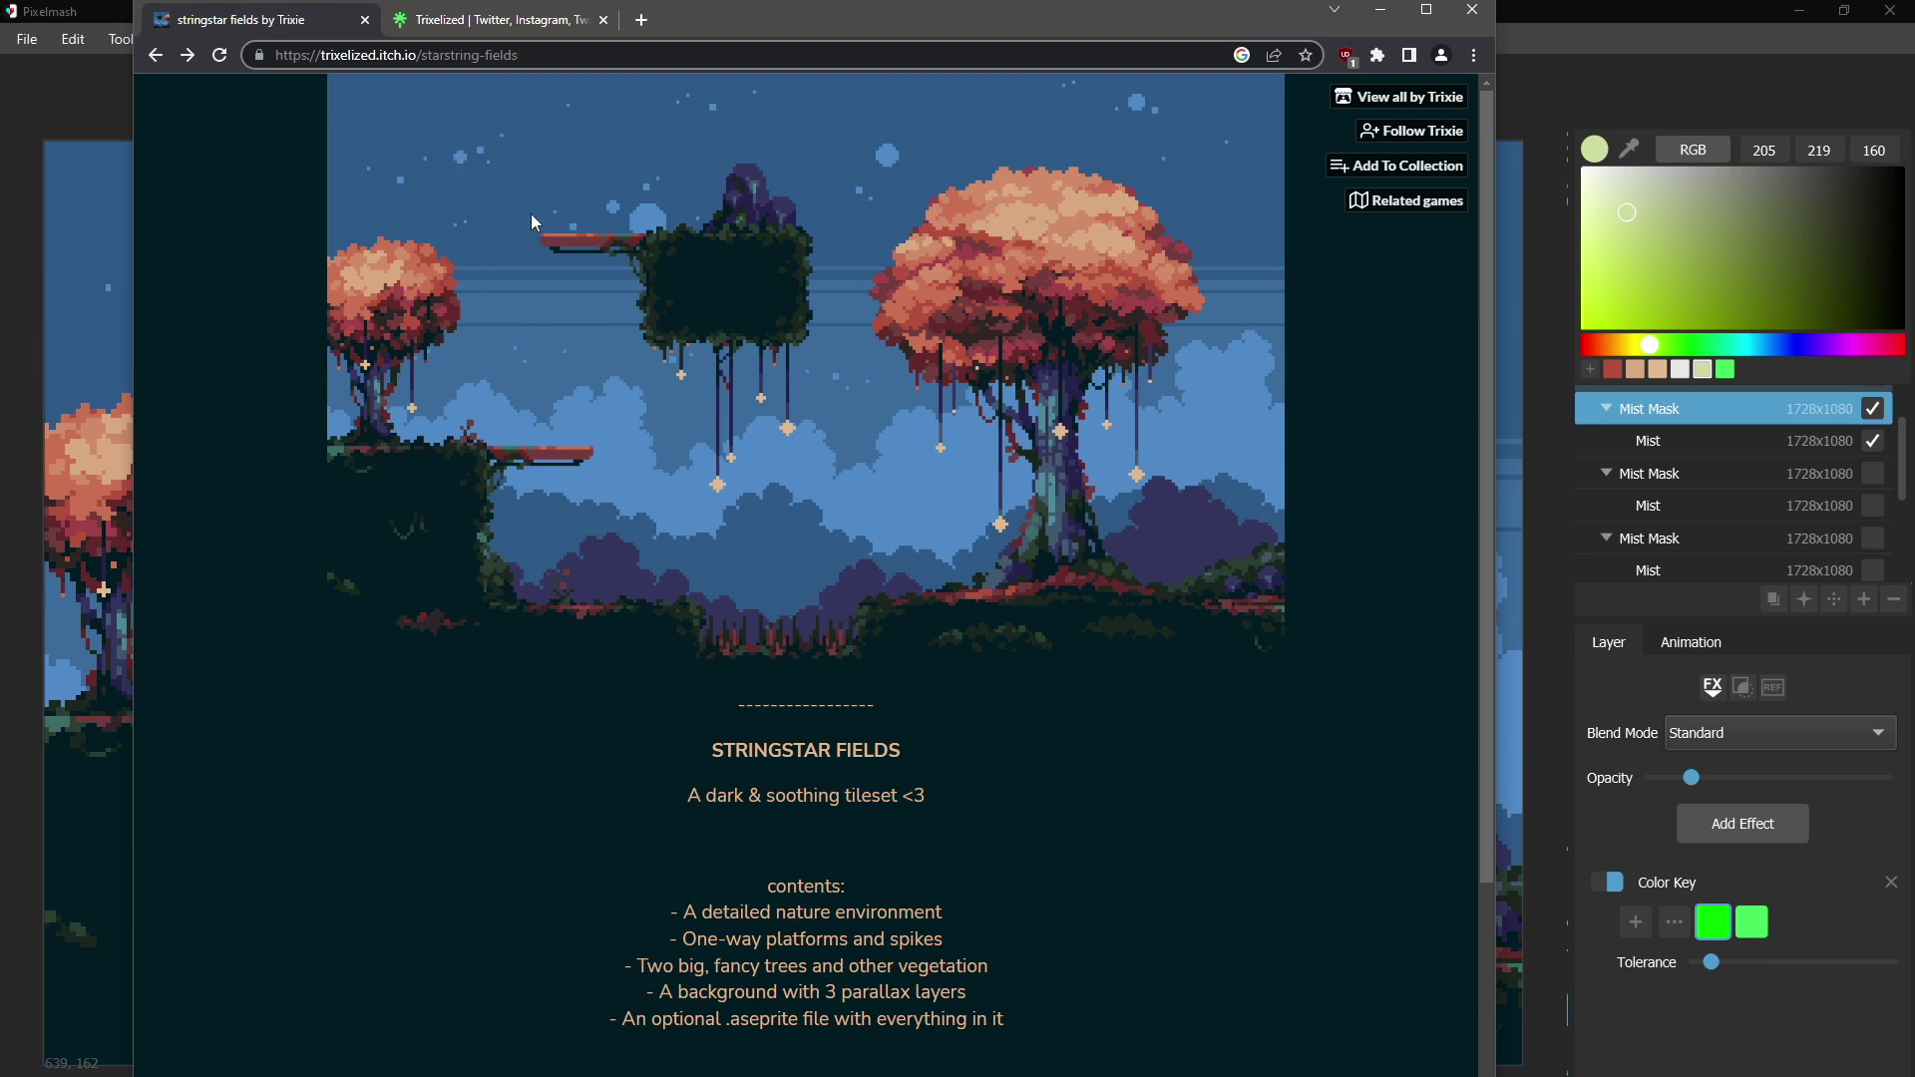
{"action": "left_click_drag", "start_coordinate": [744, 15], "coordinate": [1914, 18]}
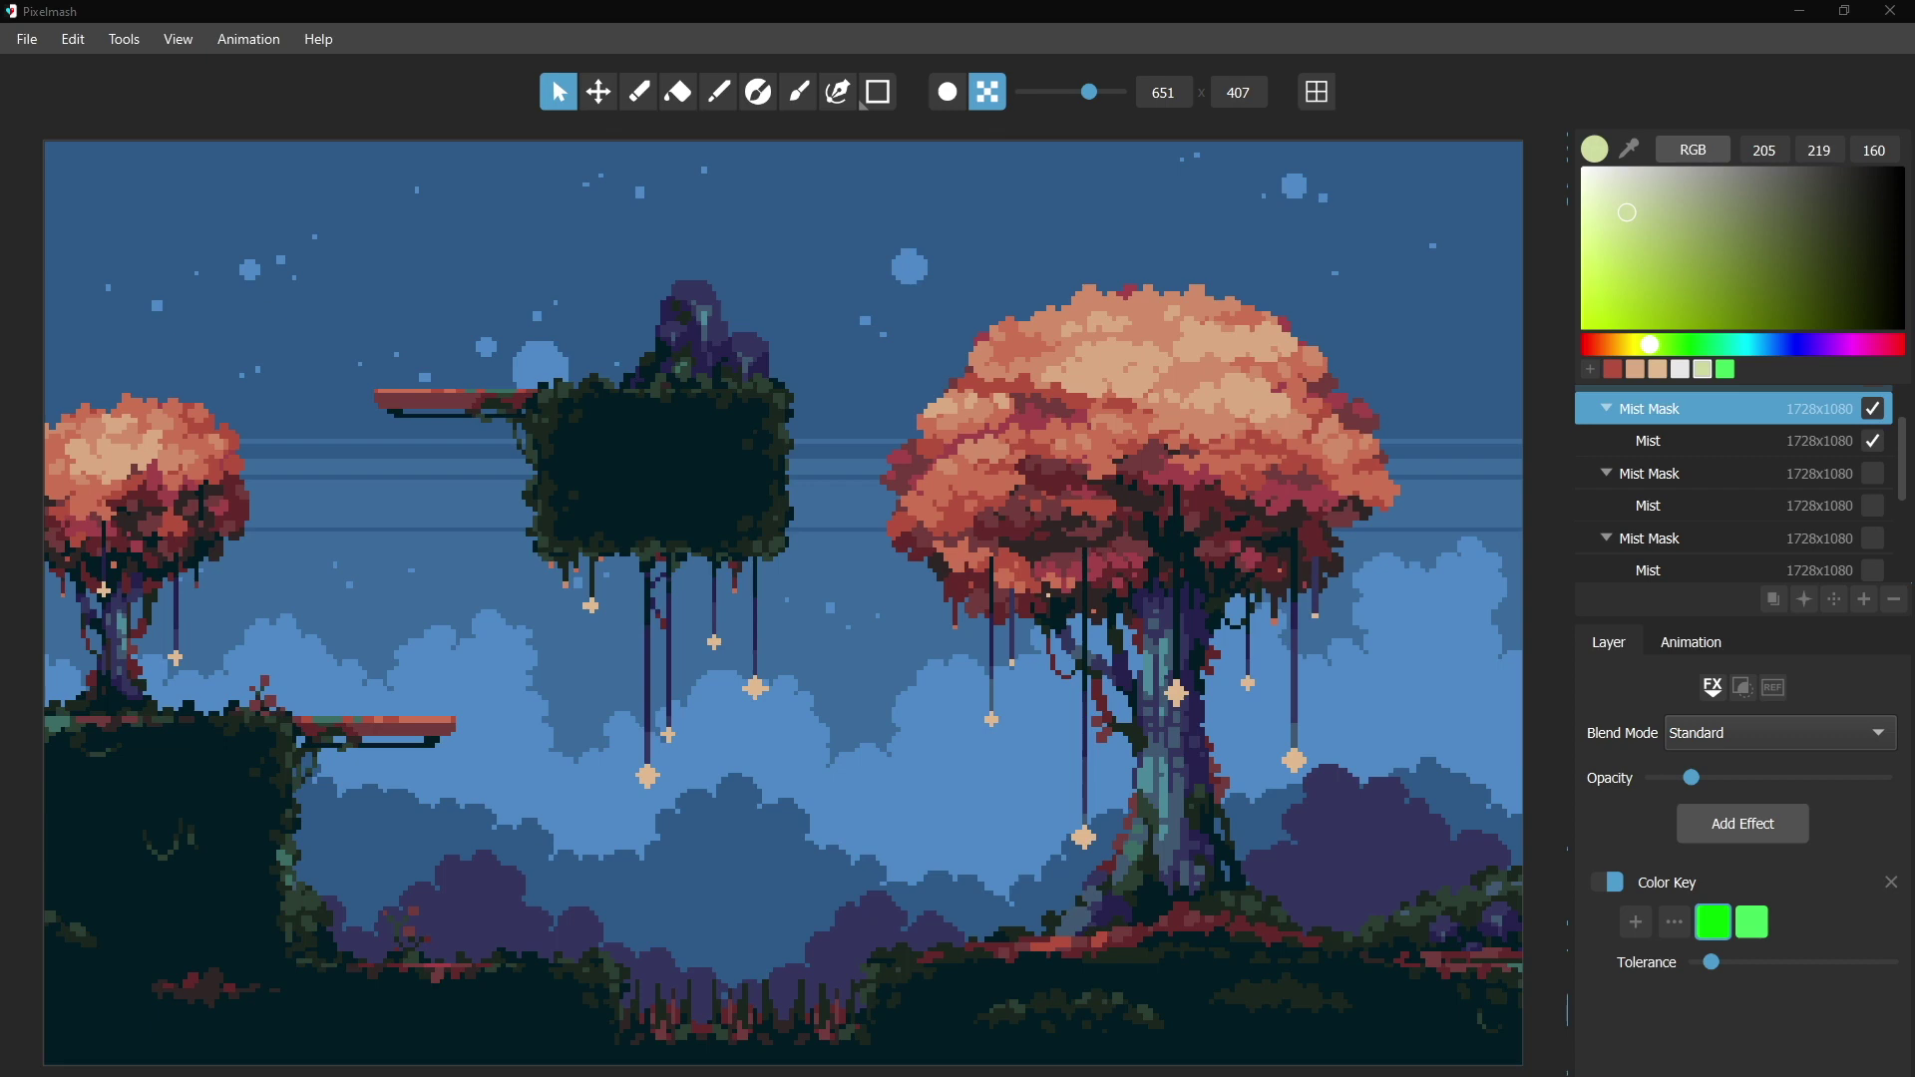
Open the animation preview over the canvas and show the second and third Mist Mask and Mist layers
{"action": "key", "text": "ctrl+p"}
{"action": "left_click_drag", "start_coordinate": [867, 428], "coordinate": [642, 123]}
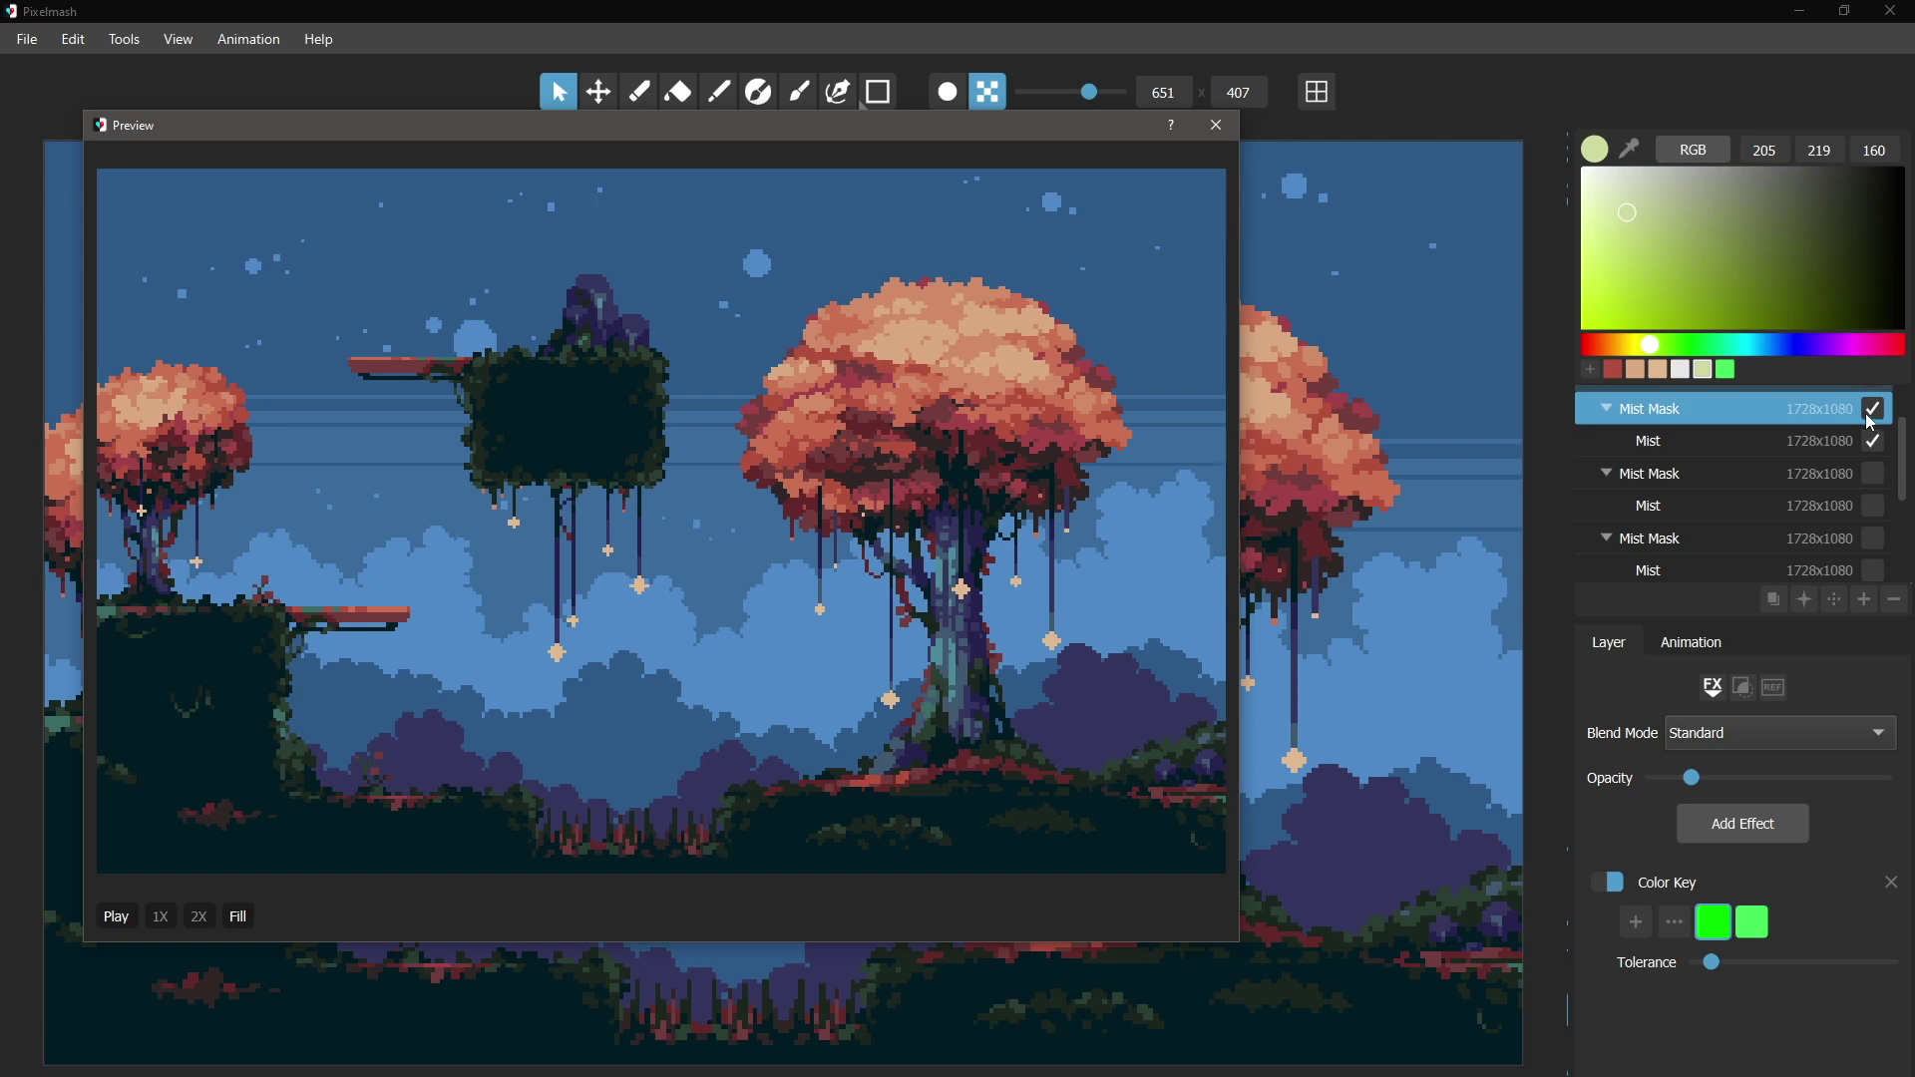
{"action": "left_click", "coordinate": [1876, 475]}
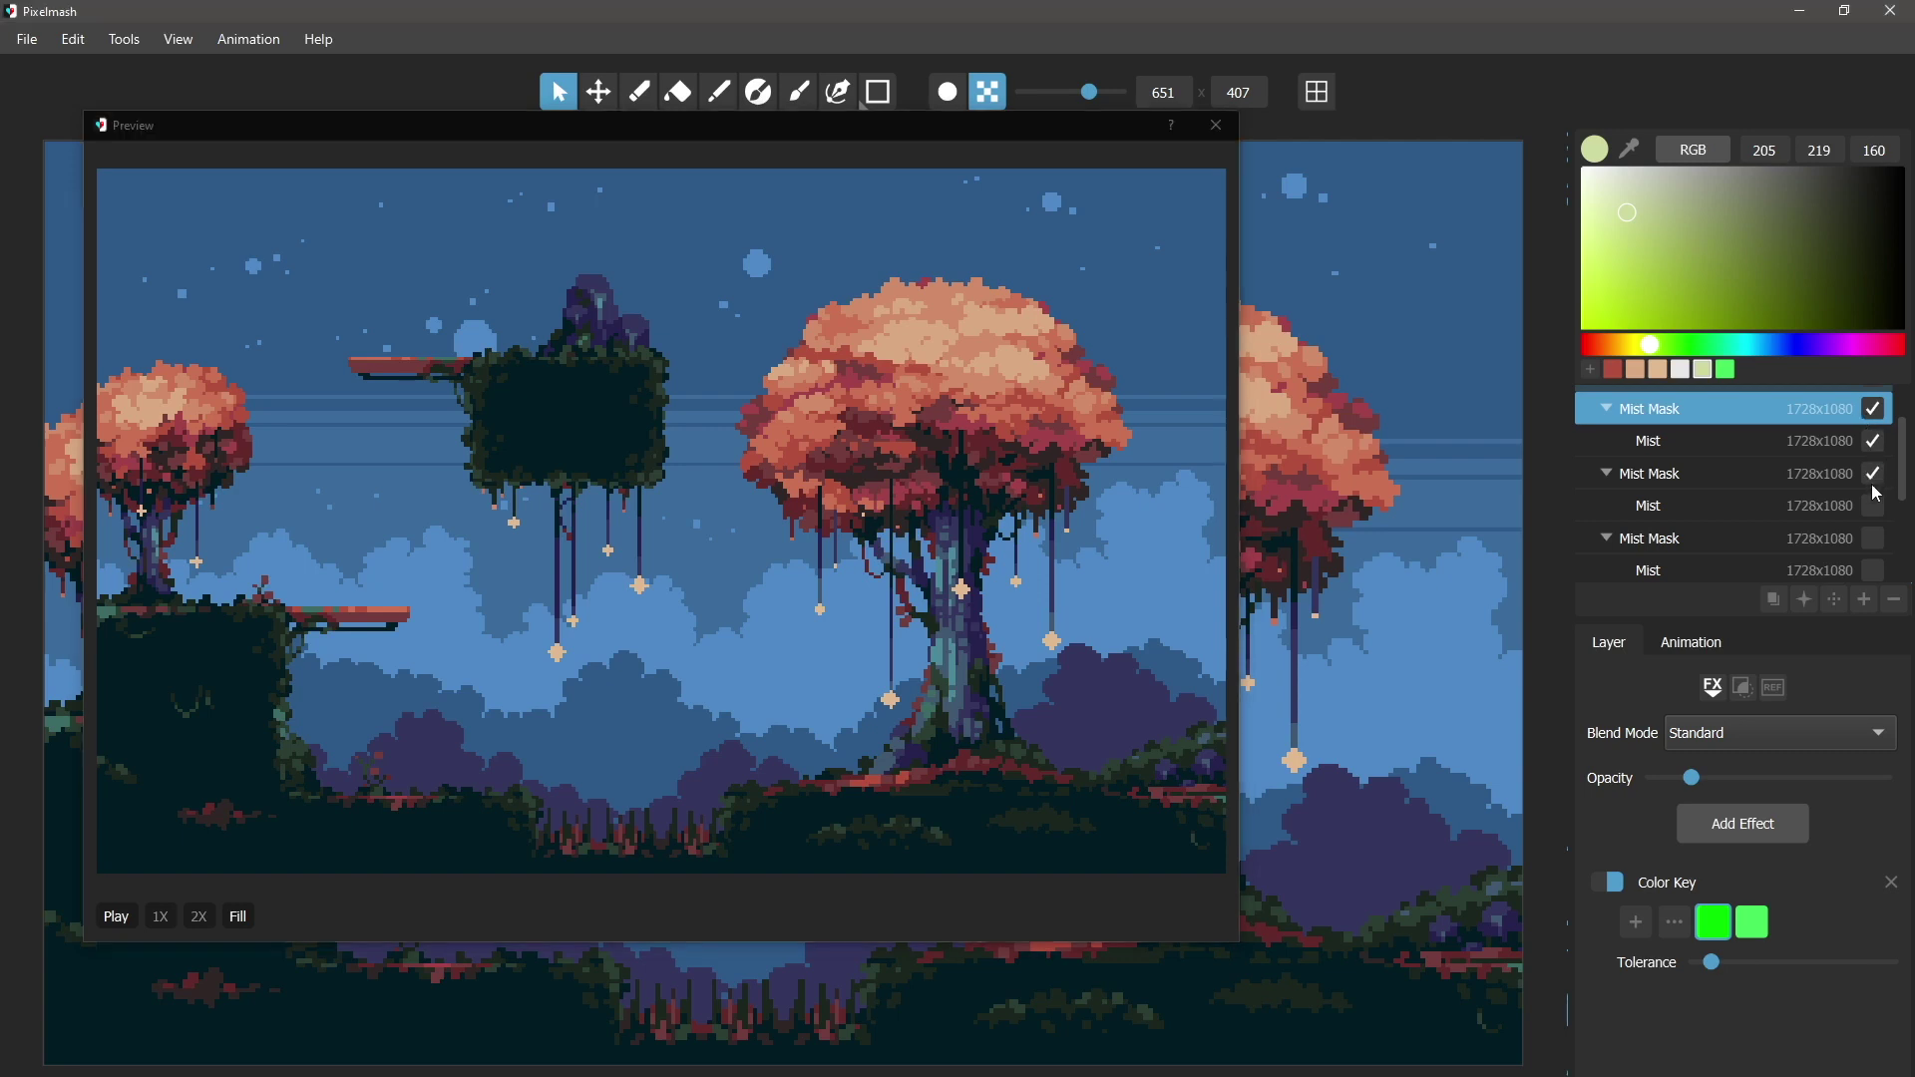
{"action": "left_click", "coordinate": [1875, 506]}
{"action": "left_click", "coordinate": [1875, 540]}
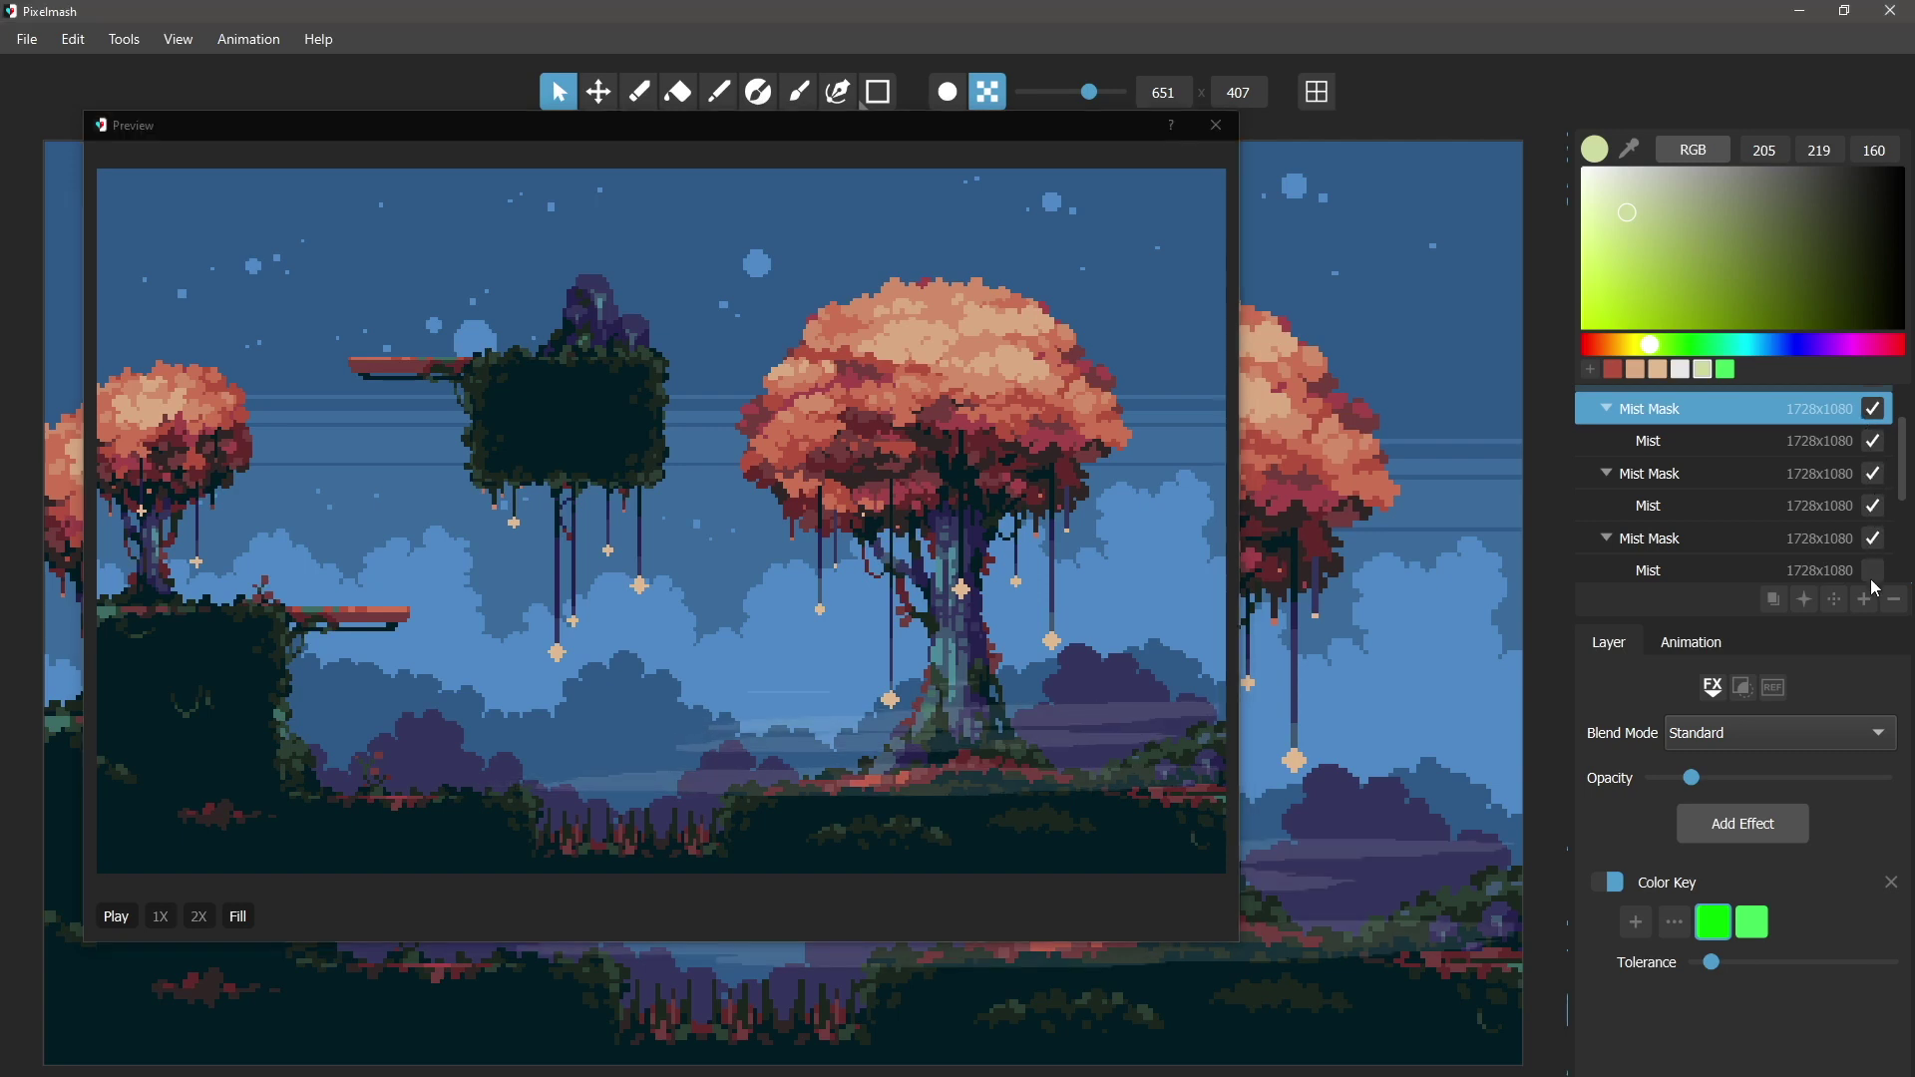
{"action": "left_click", "coordinate": [1875, 572]}
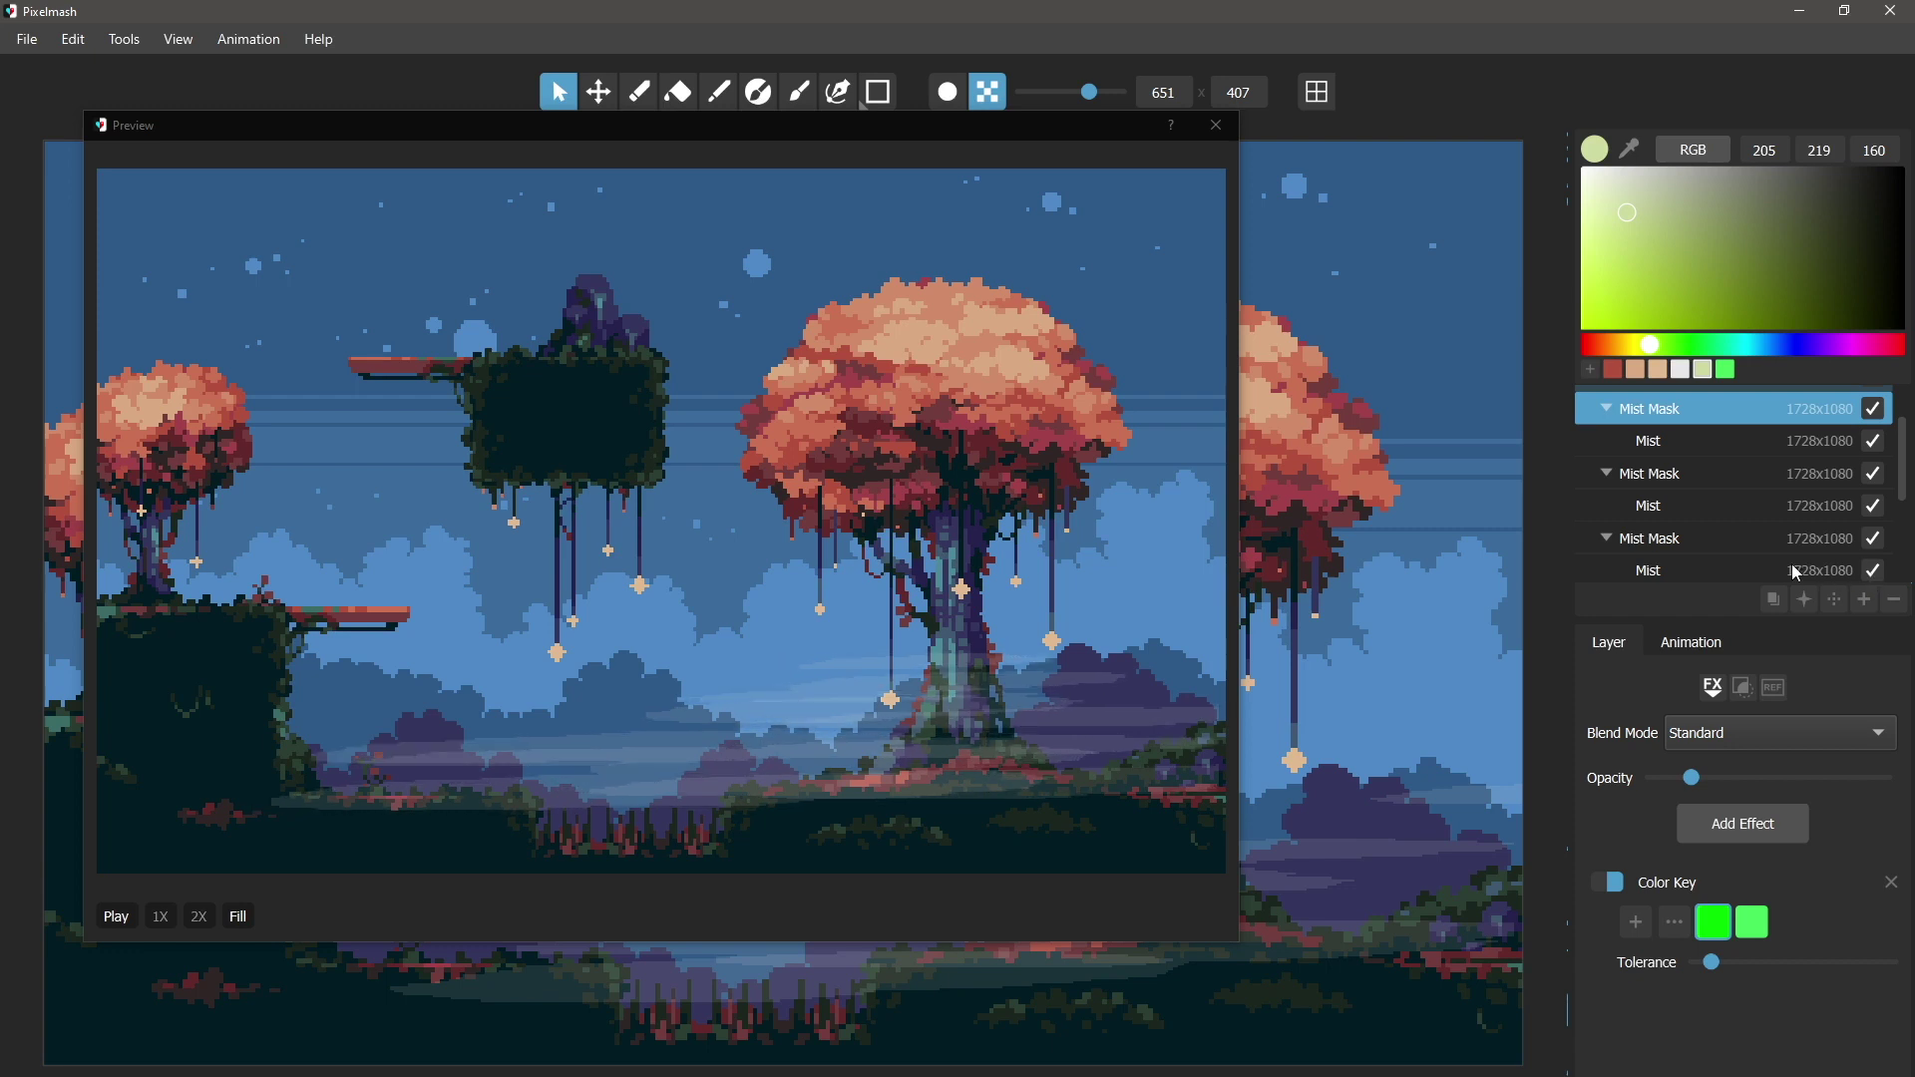
Turn on the Particles effect for the first Mist layer, then select the first Mist Mask
{"action": "left_click", "coordinate": [1691, 441]}
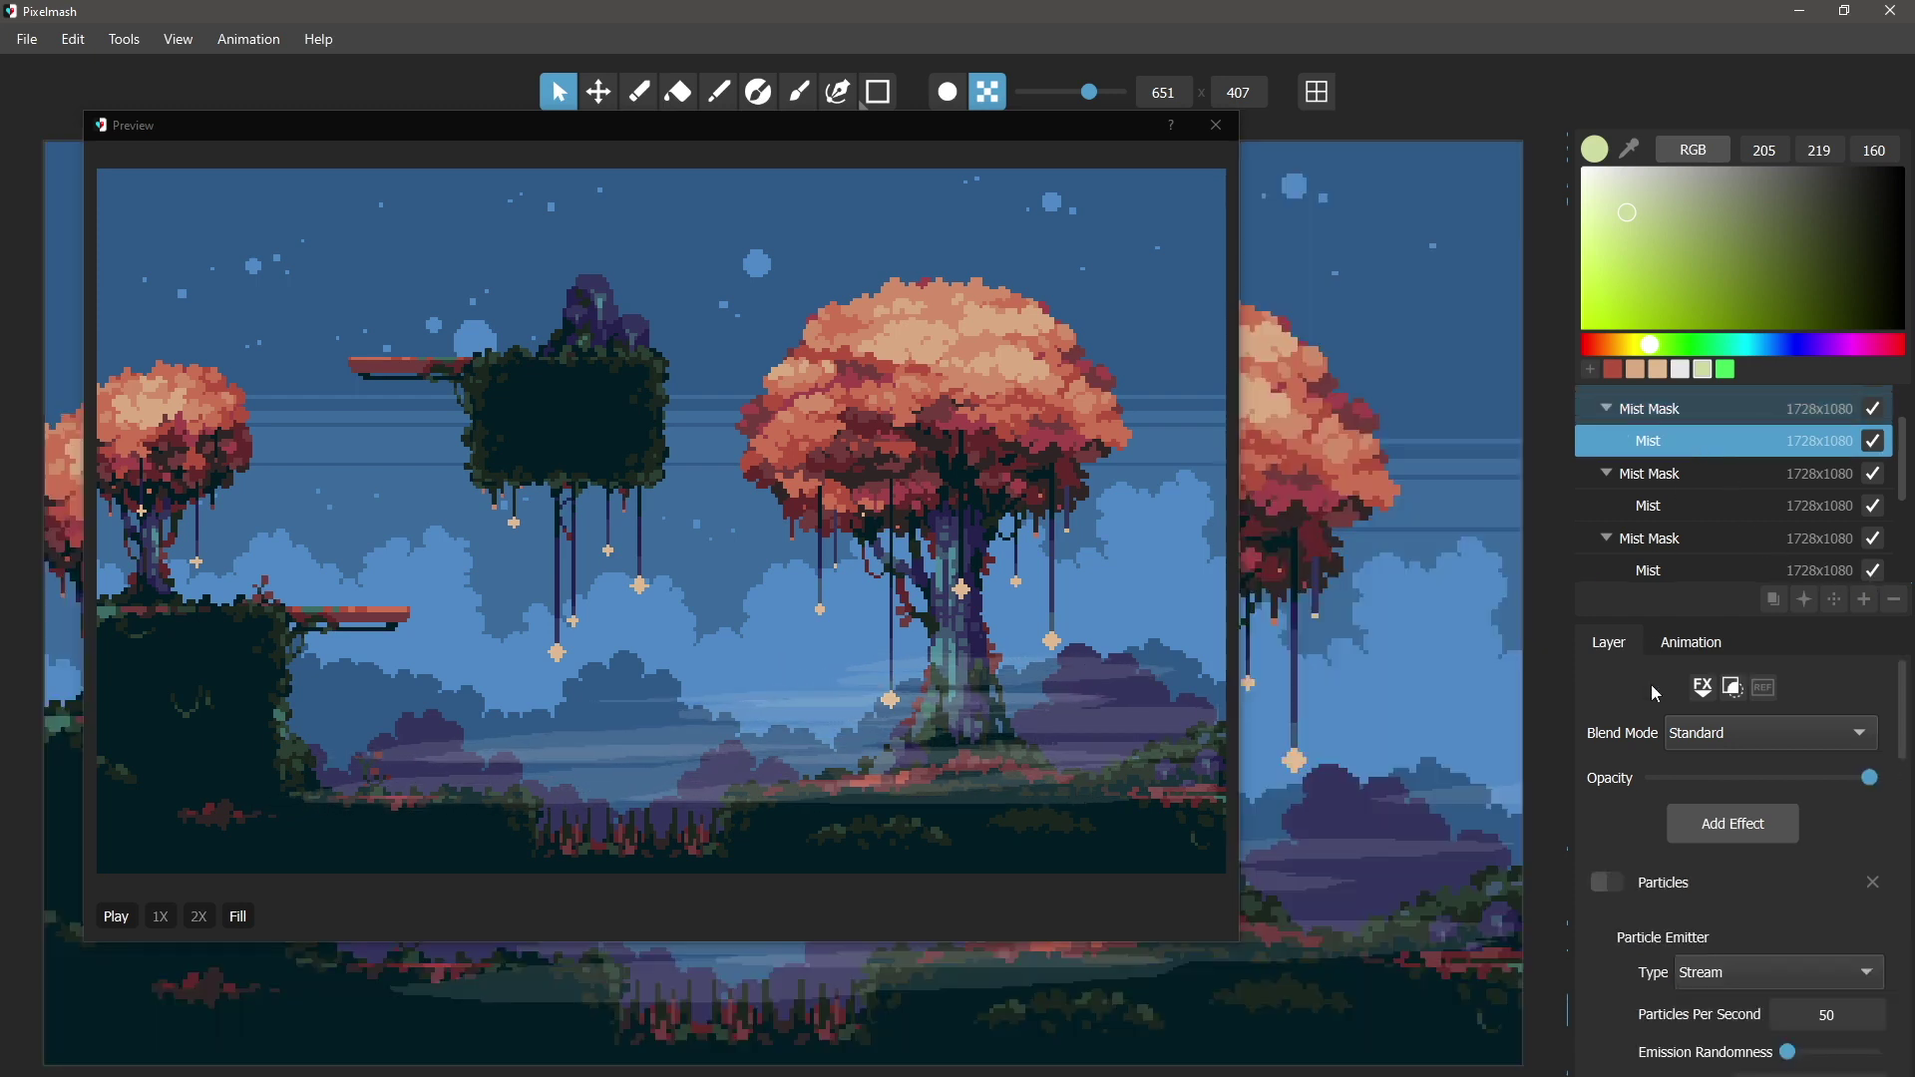
{"action": "left_click", "coordinate": [1600, 882]}
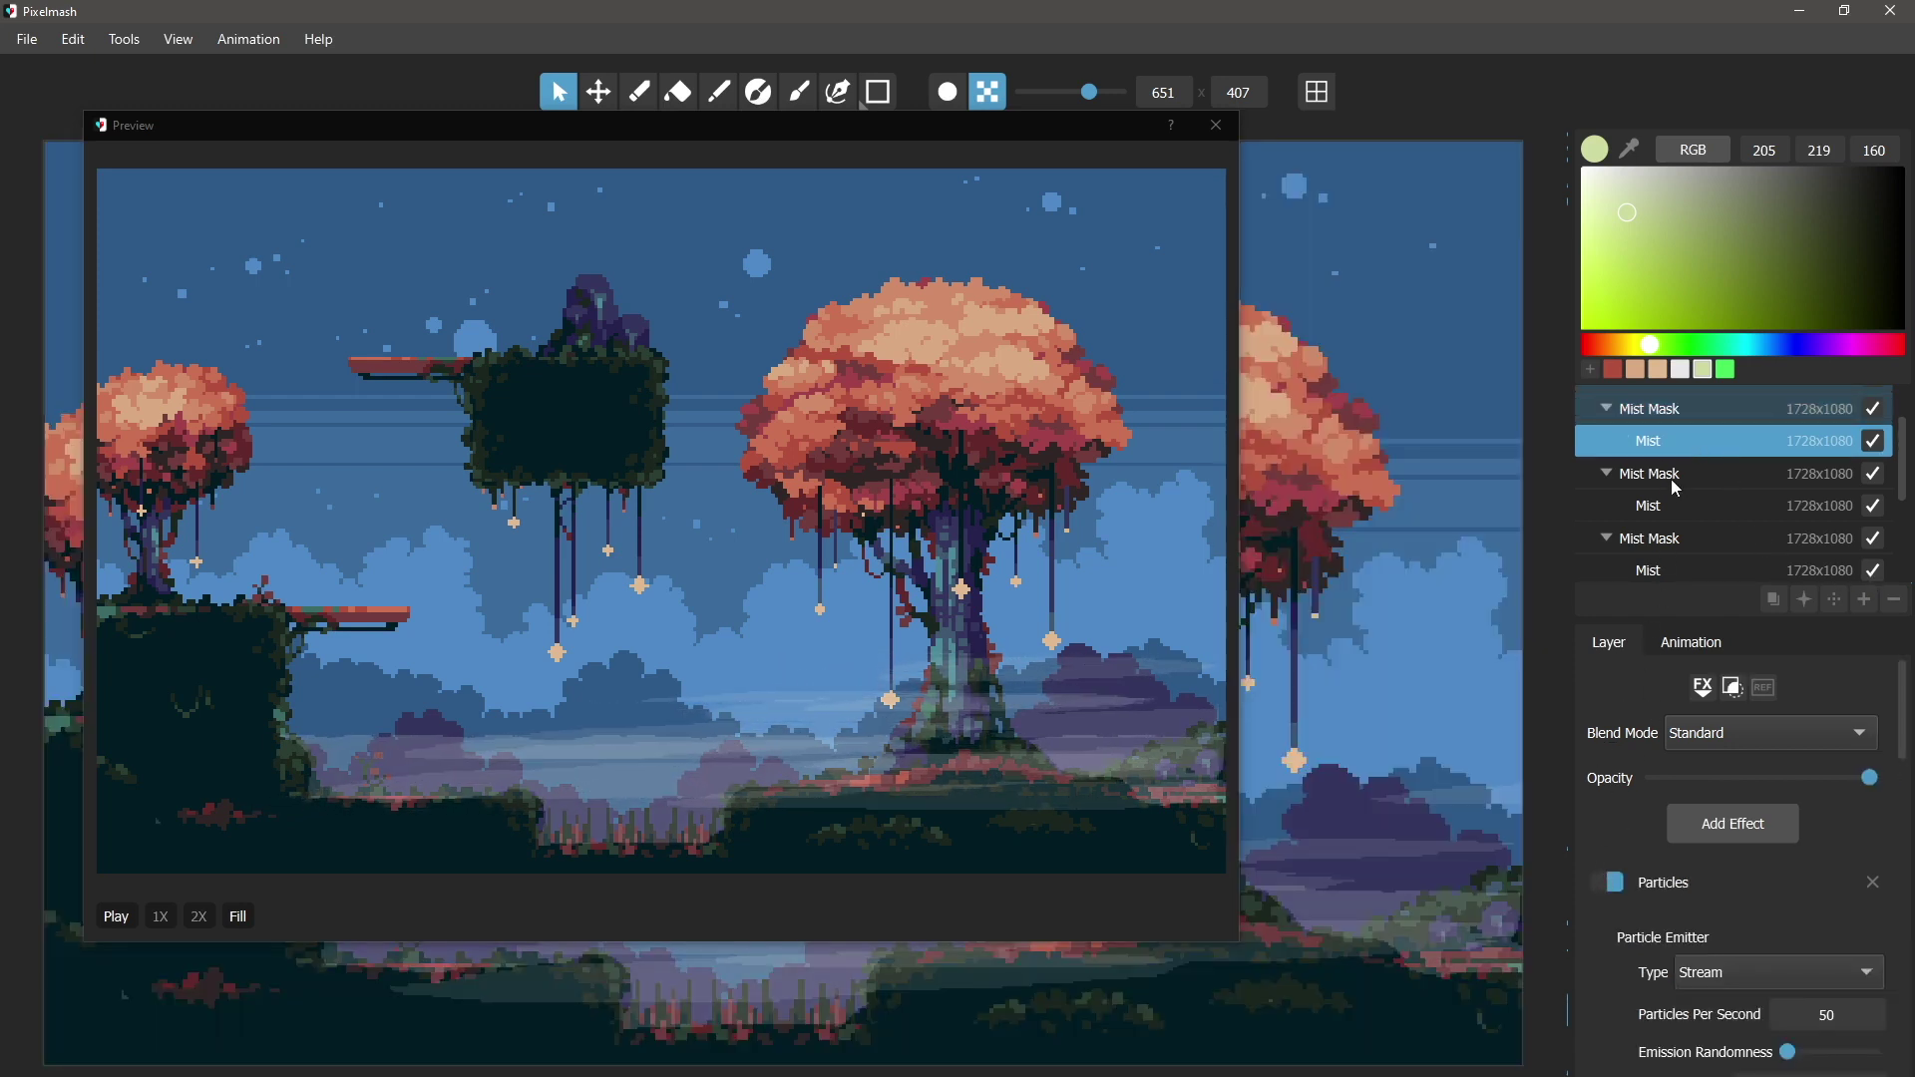
{"action": "left_click", "coordinate": [1664, 411]}
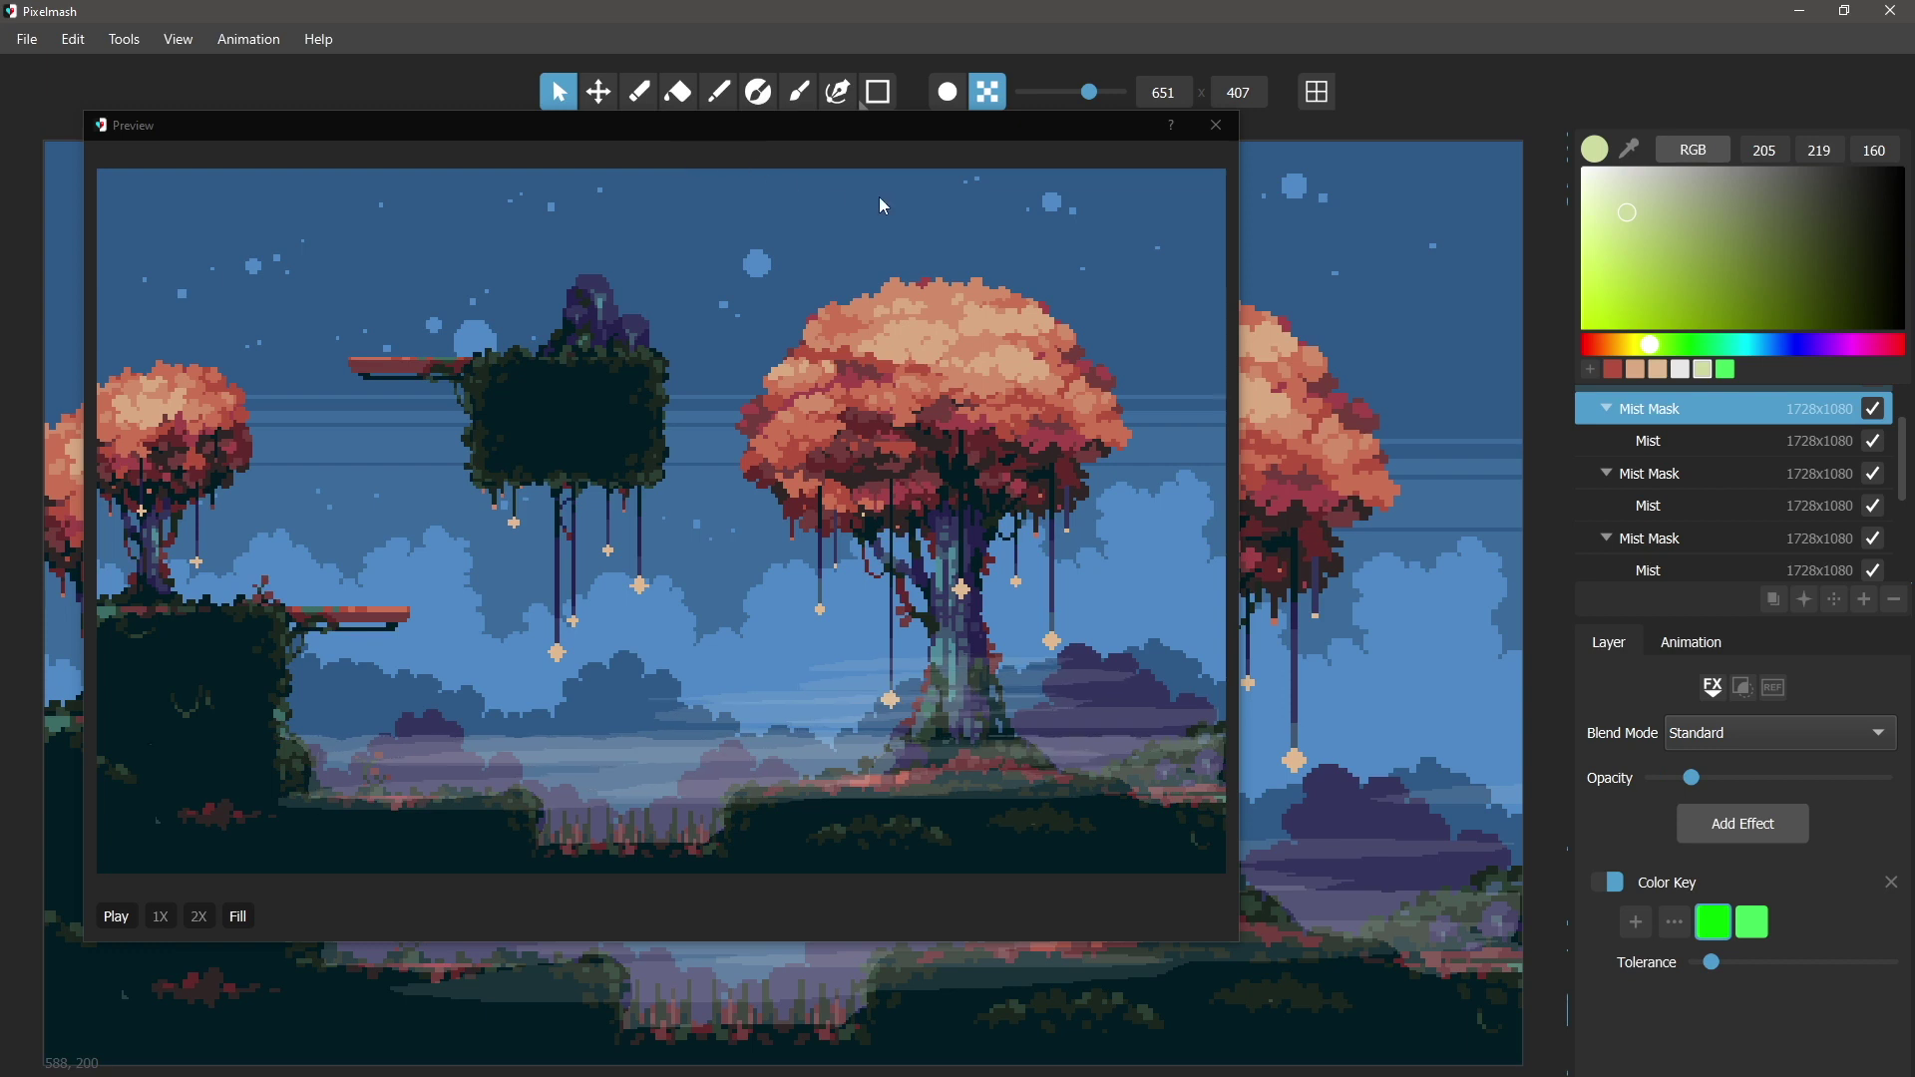
Hide the second Mist and the third Mist Mask and Mist layers, and move the preview top-left
{"action": "left_click", "coordinate": [1874, 507]}
{"action": "left_click", "coordinate": [1874, 538]}
{"action": "left_click", "coordinate": [1875, 571]}
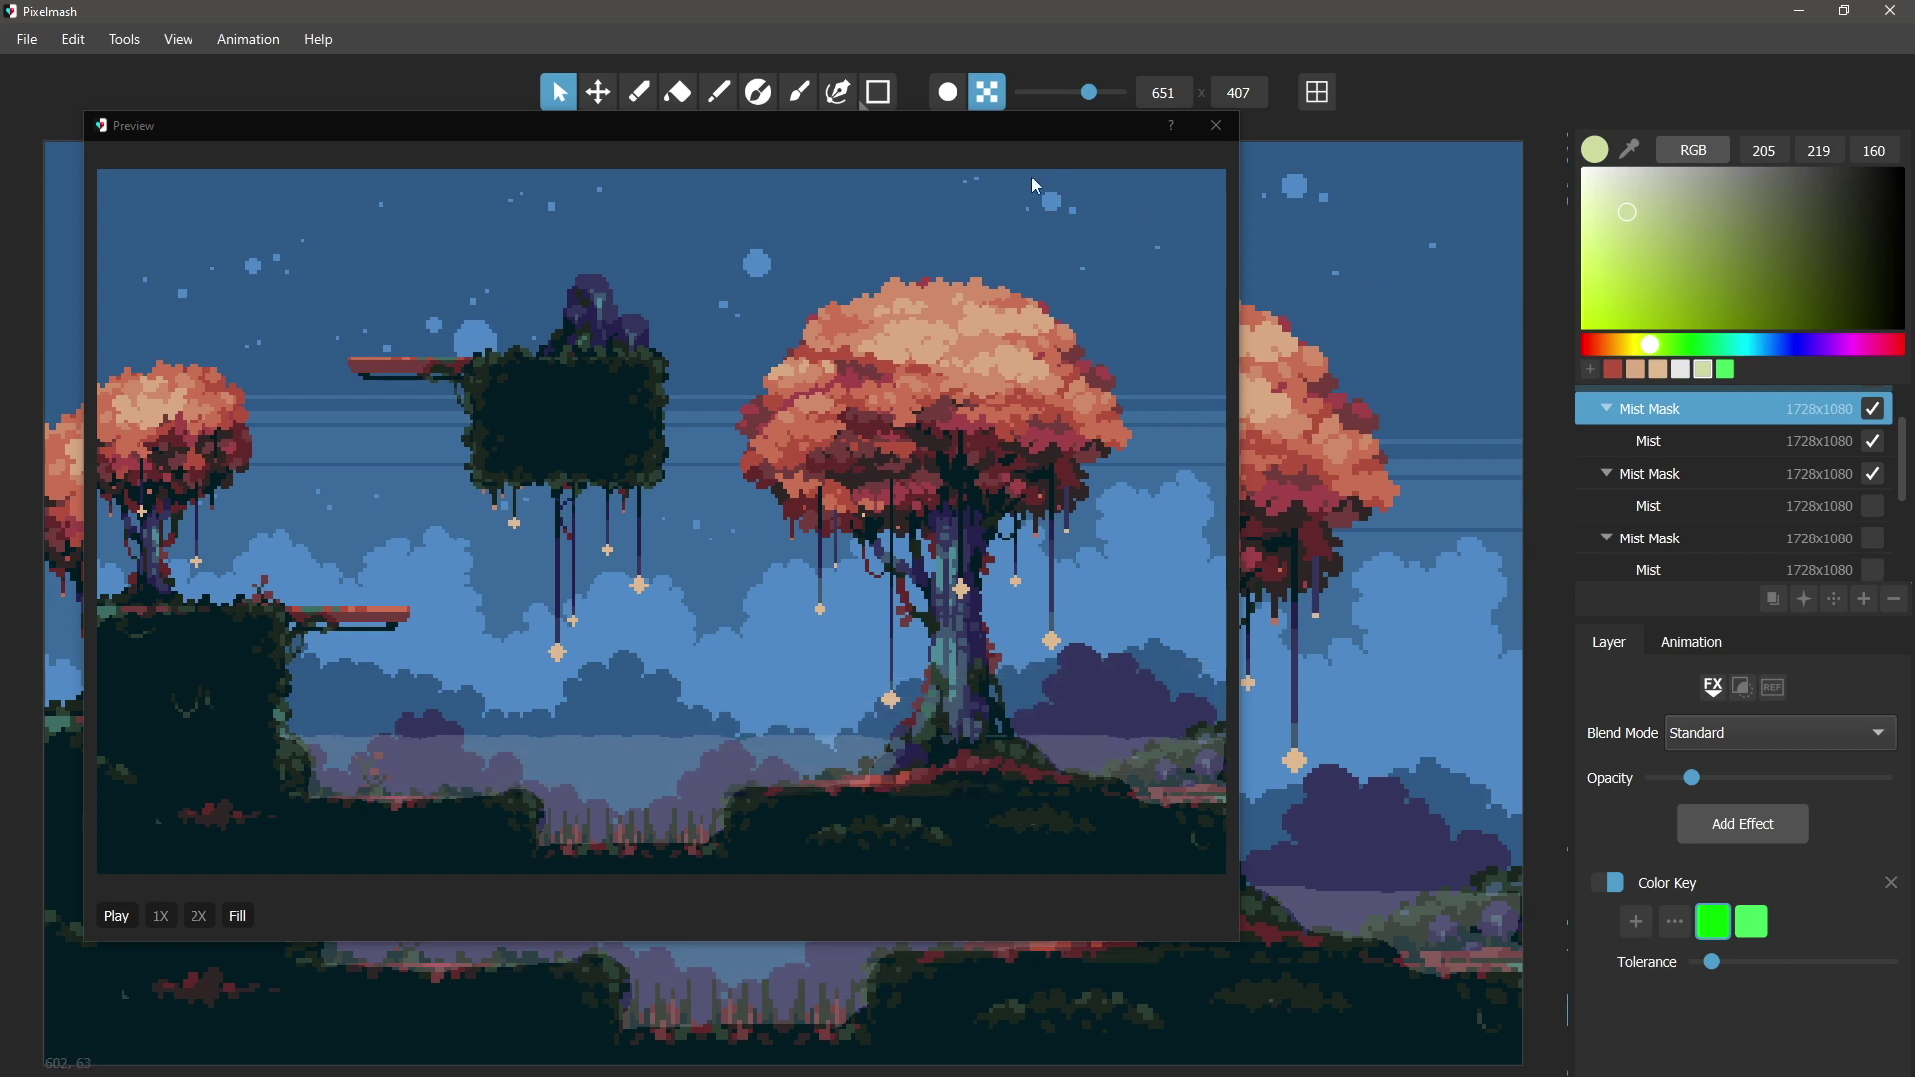
{"action": "left_click_drag", "start_coordinate": [920, 140], "coordinate": [634, 2]}
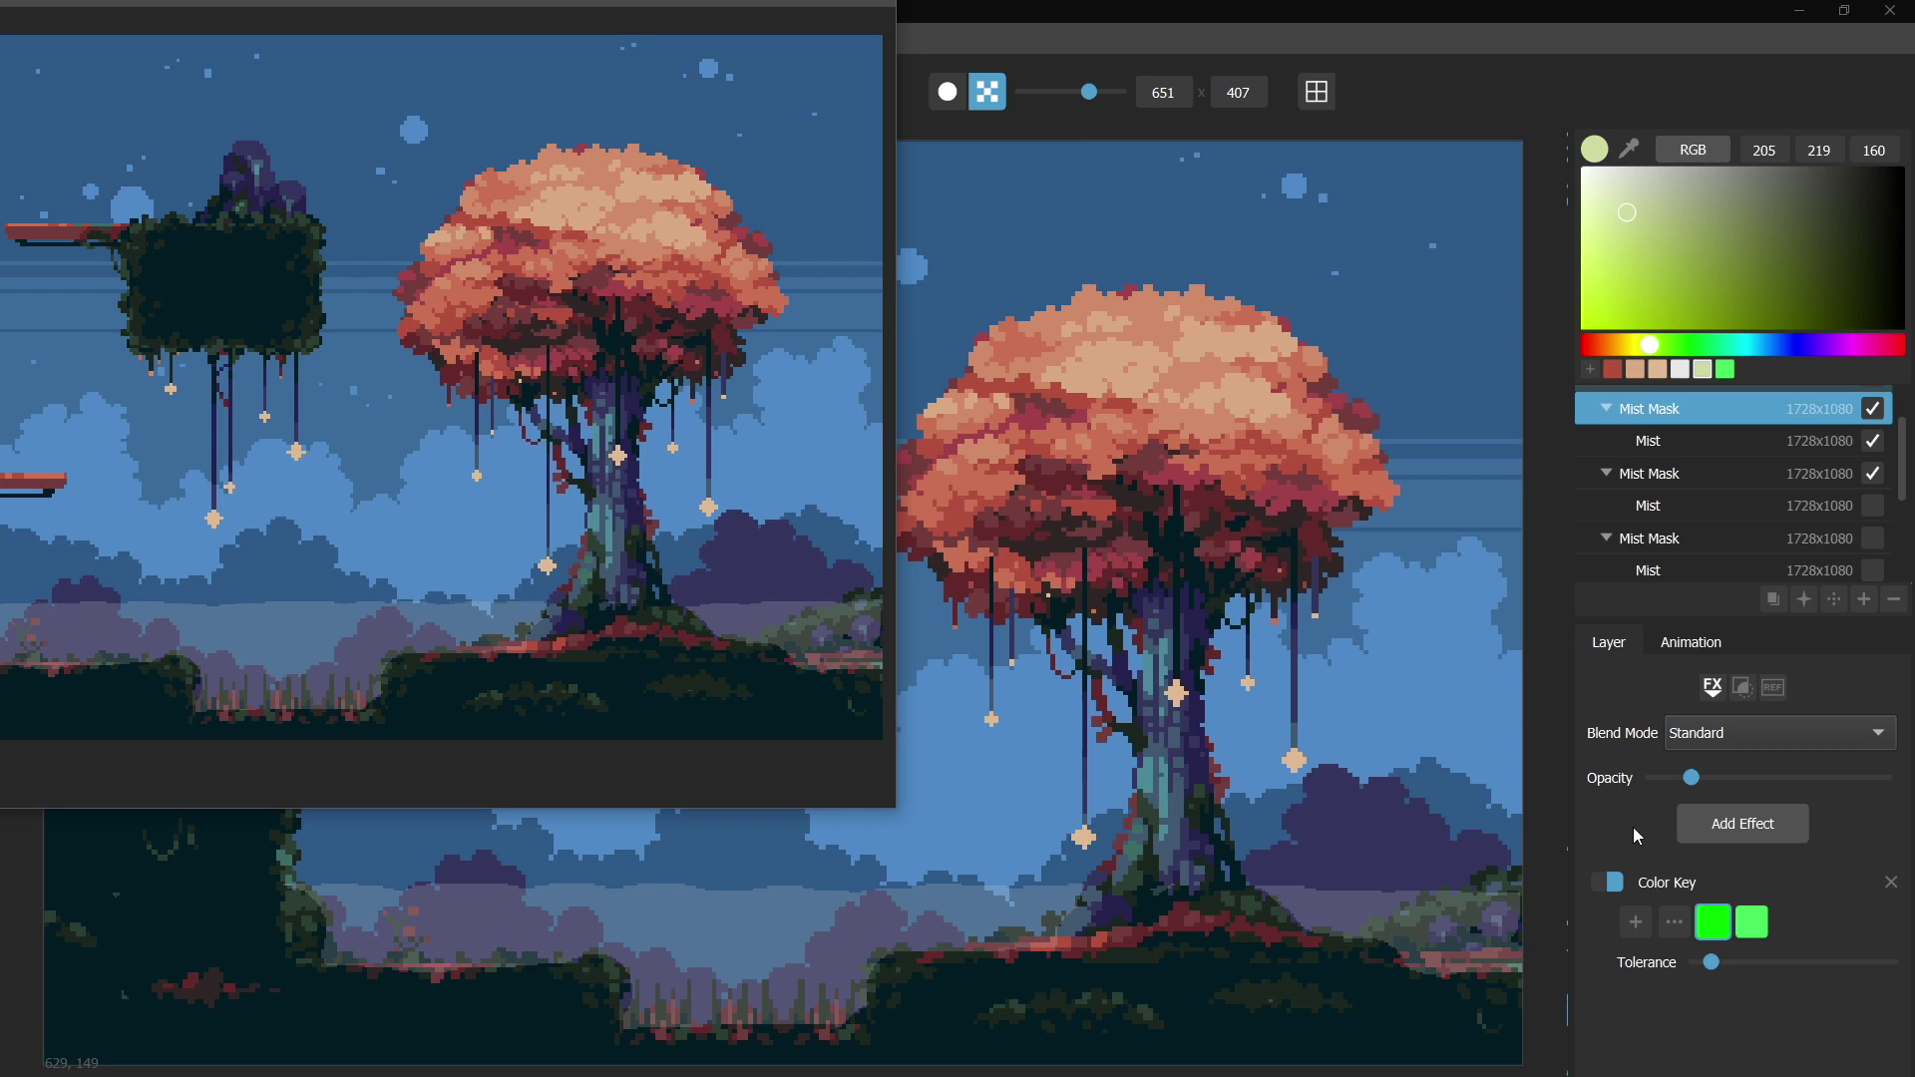
View each Mist Mask on its own, re-show the second and bottom Mist layers, then hide the third pair
{"action": "left_click", "coordinate": [1650, 466]}
{"action": "left_click", "coordinate": [1652, 439]}
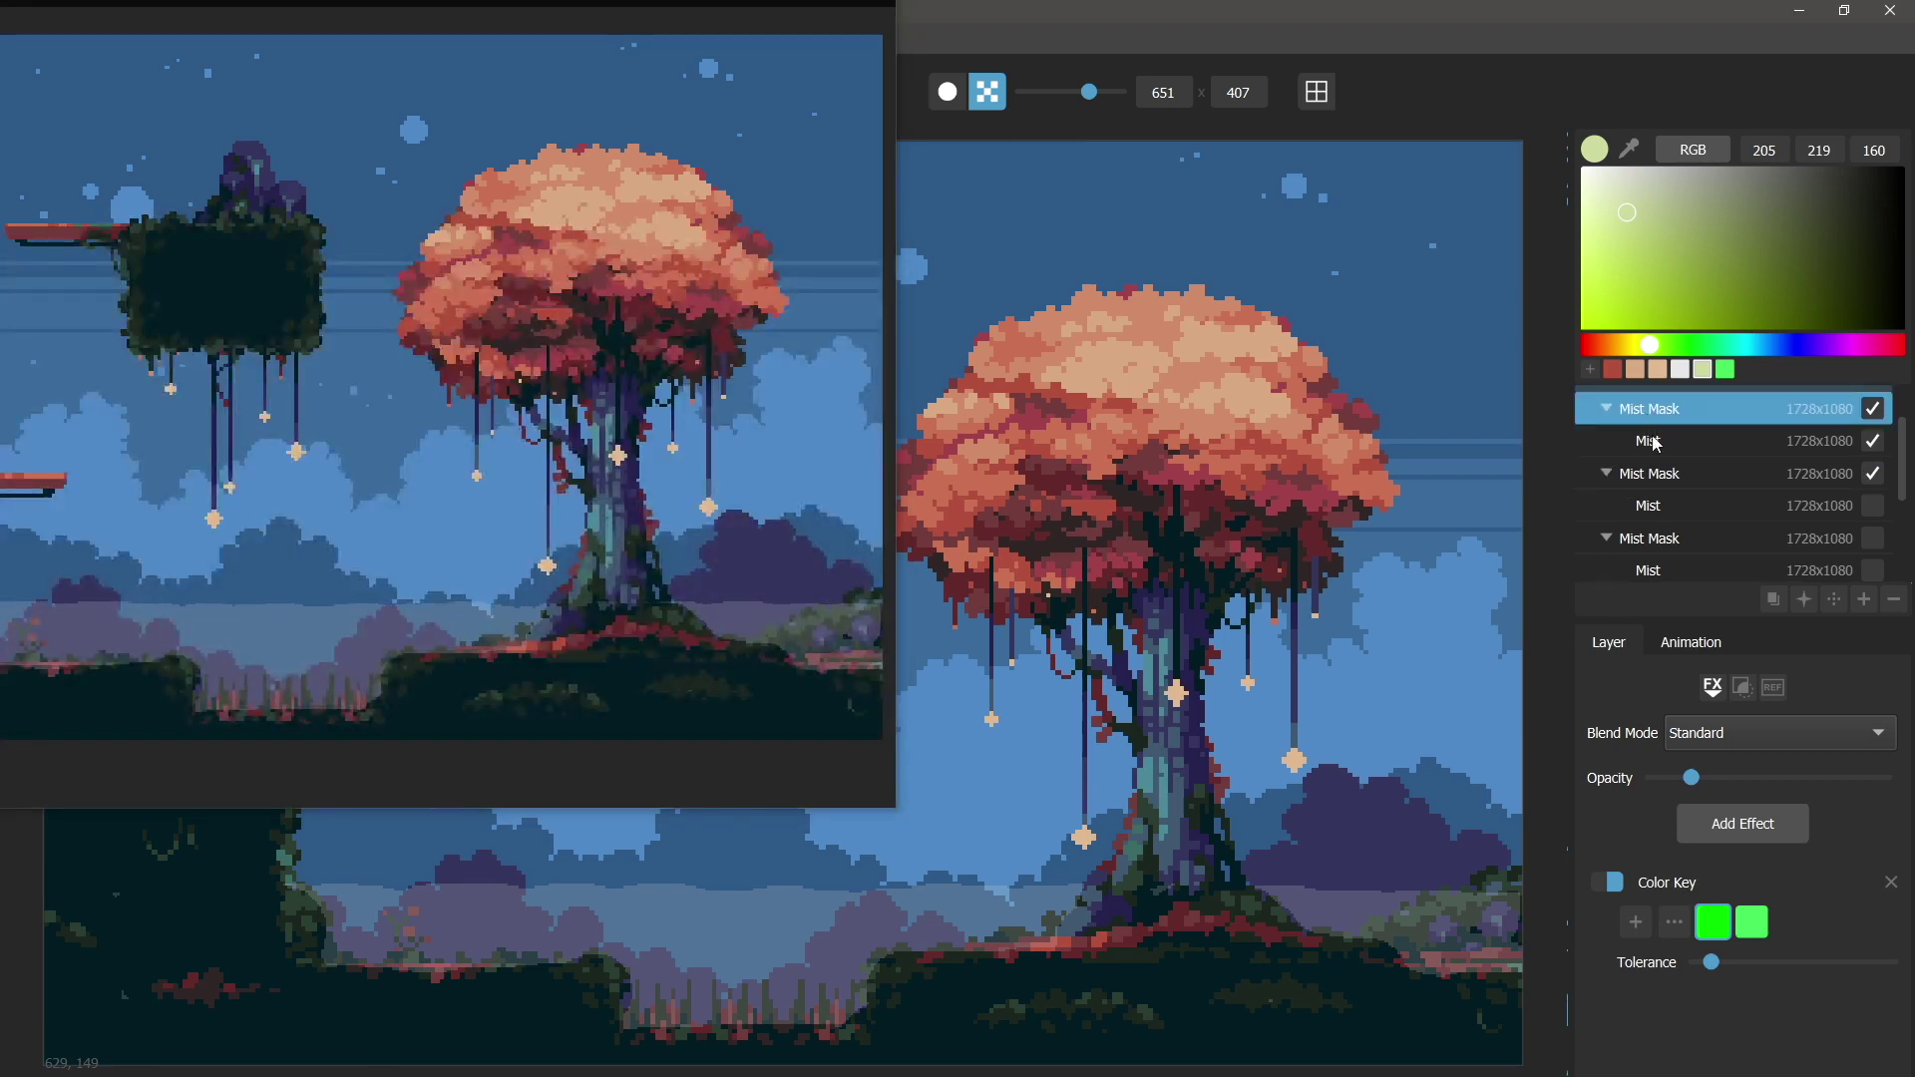
{"action": "left_click", "coordinate": [1646, 409]}
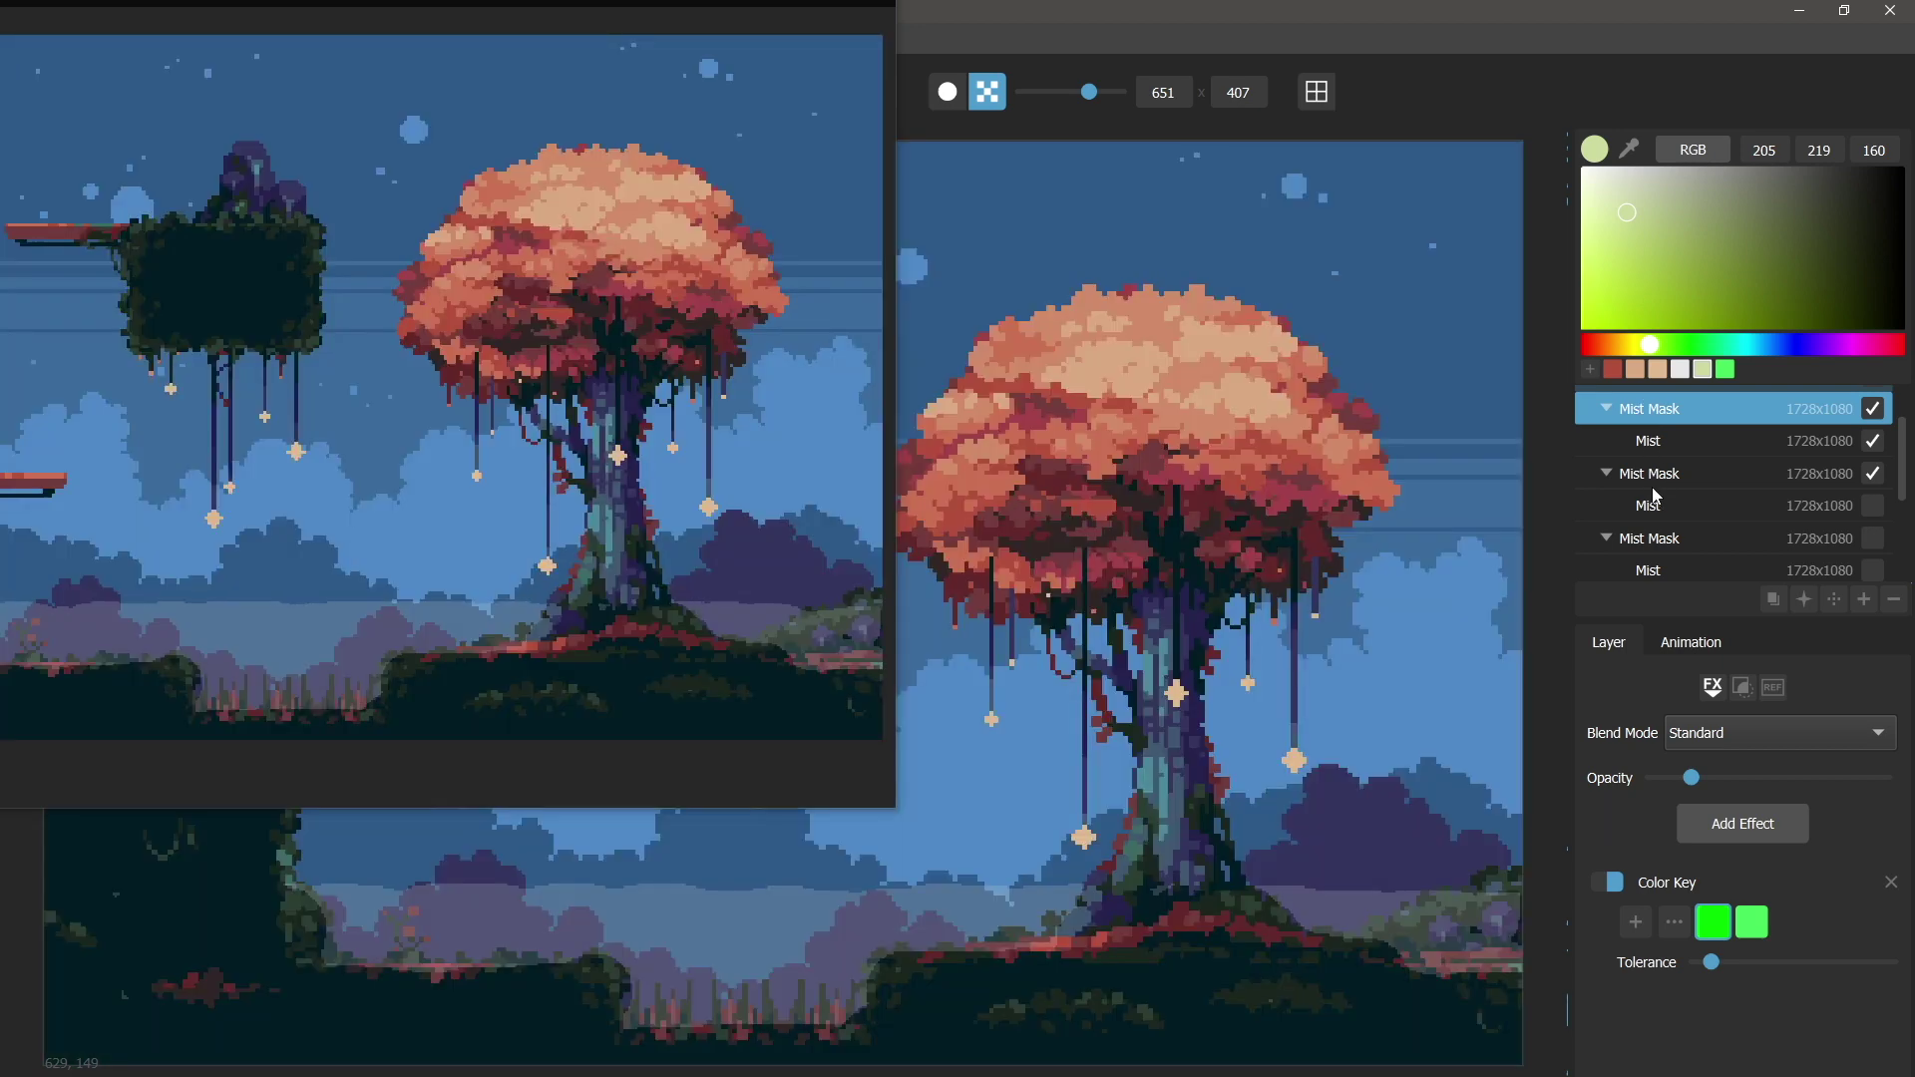
{"action": "left_click", "coordinate": [1652, 481]}
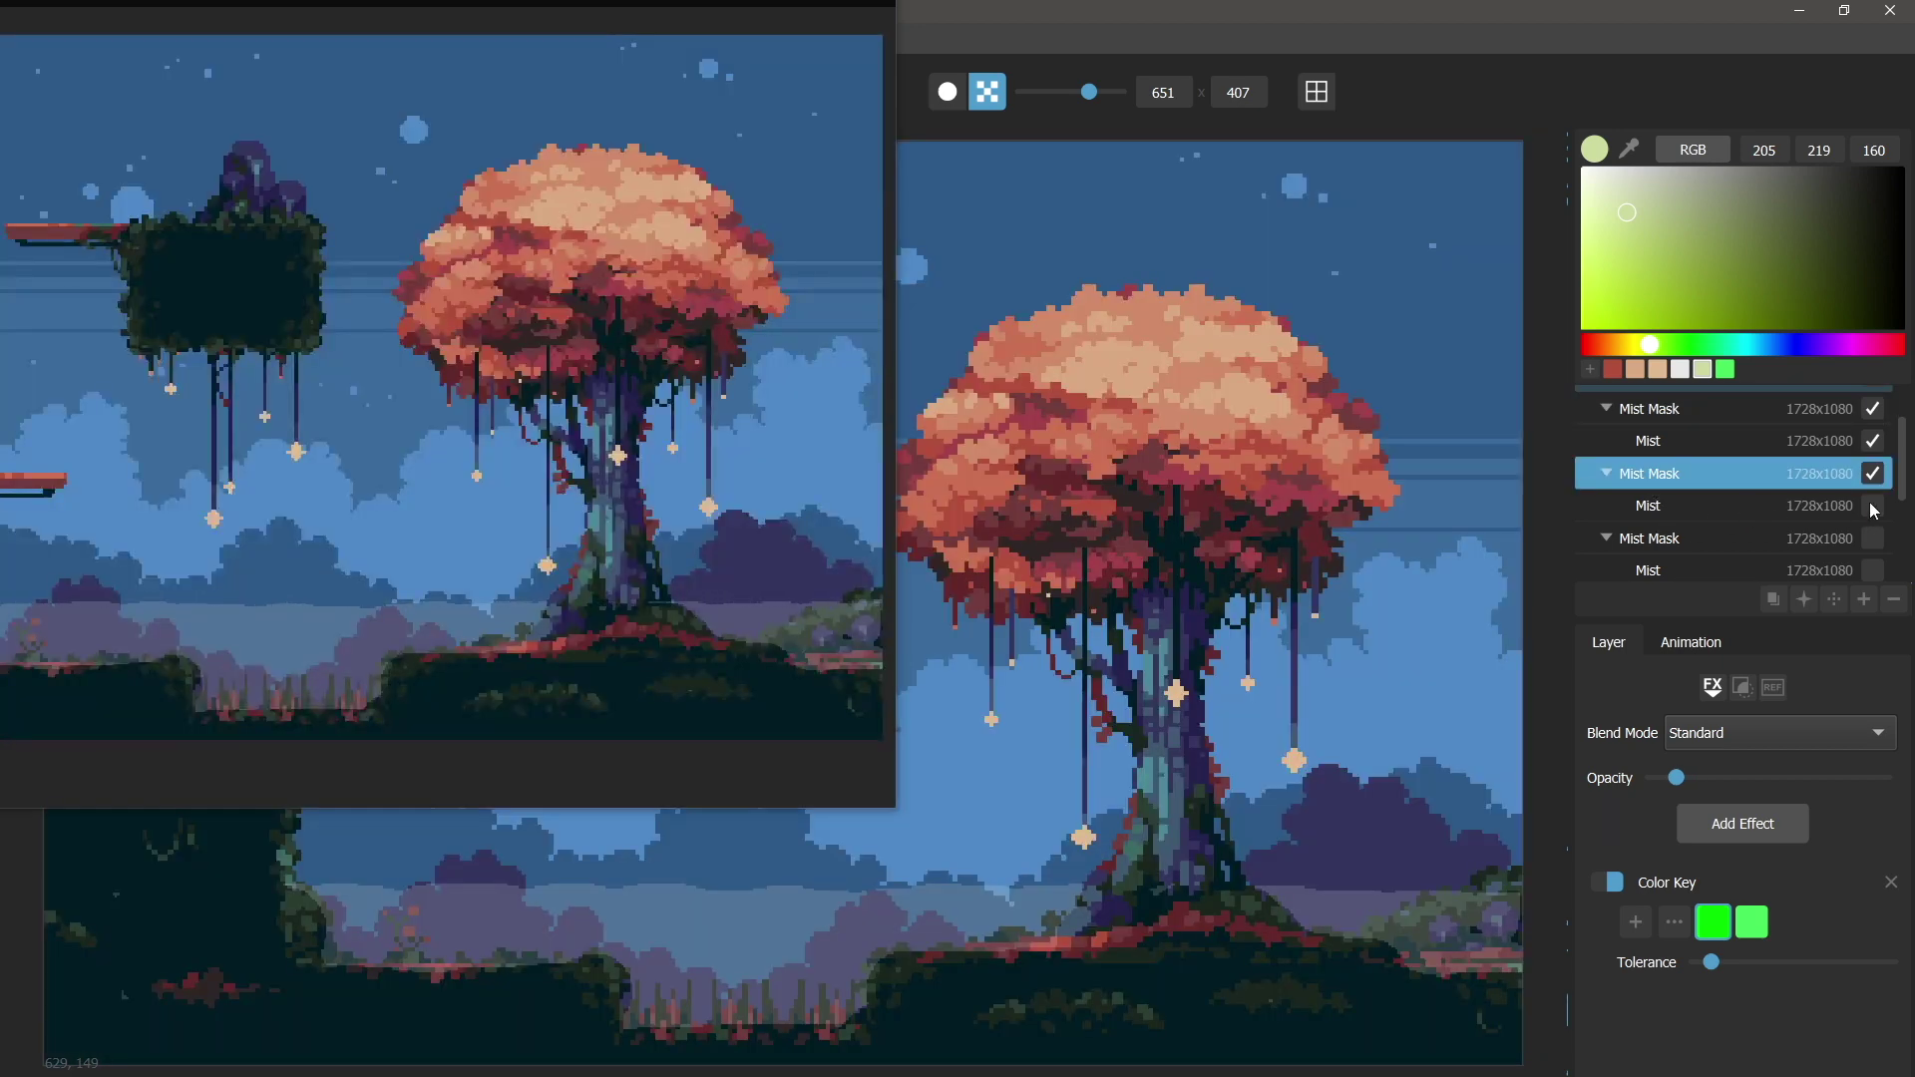
{"action": "left_click", "coordinate": [1872, 507]}
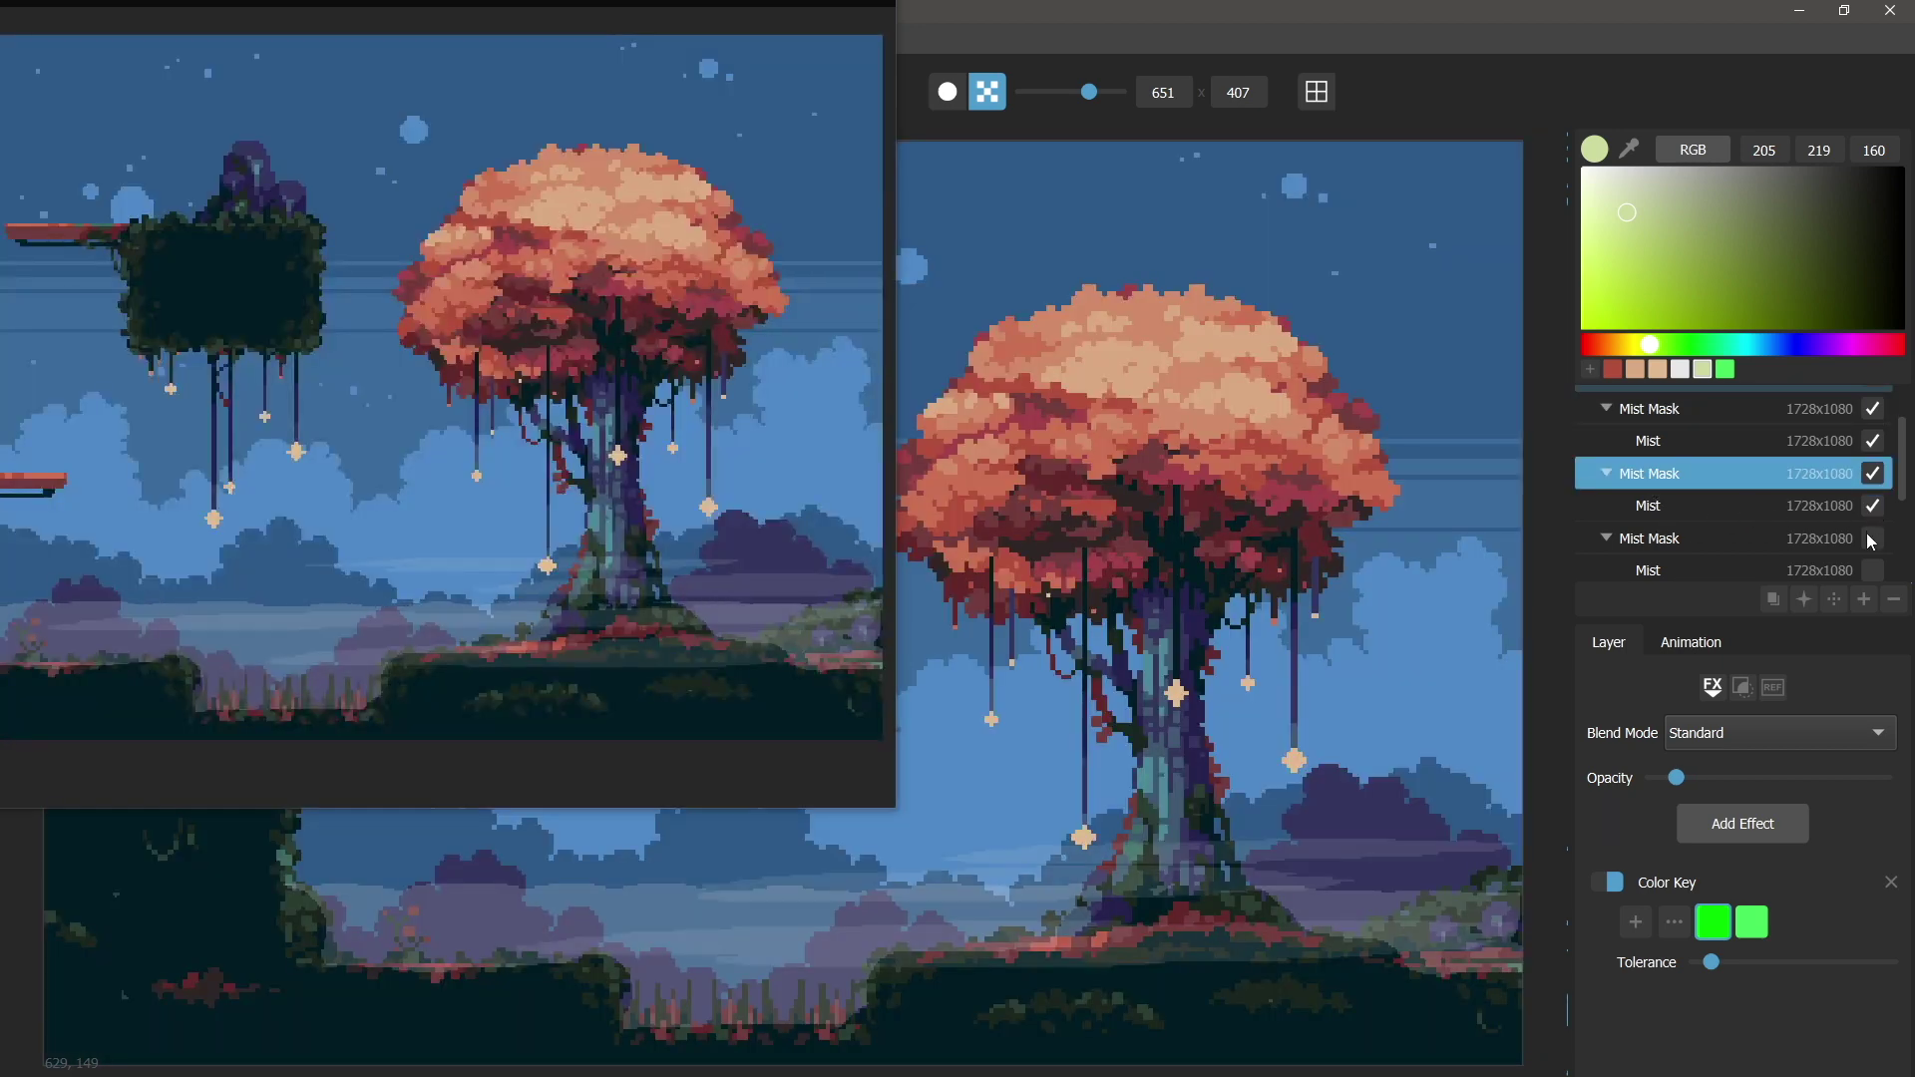
{"action": "left_click", "coordinate": [1872, 568]}
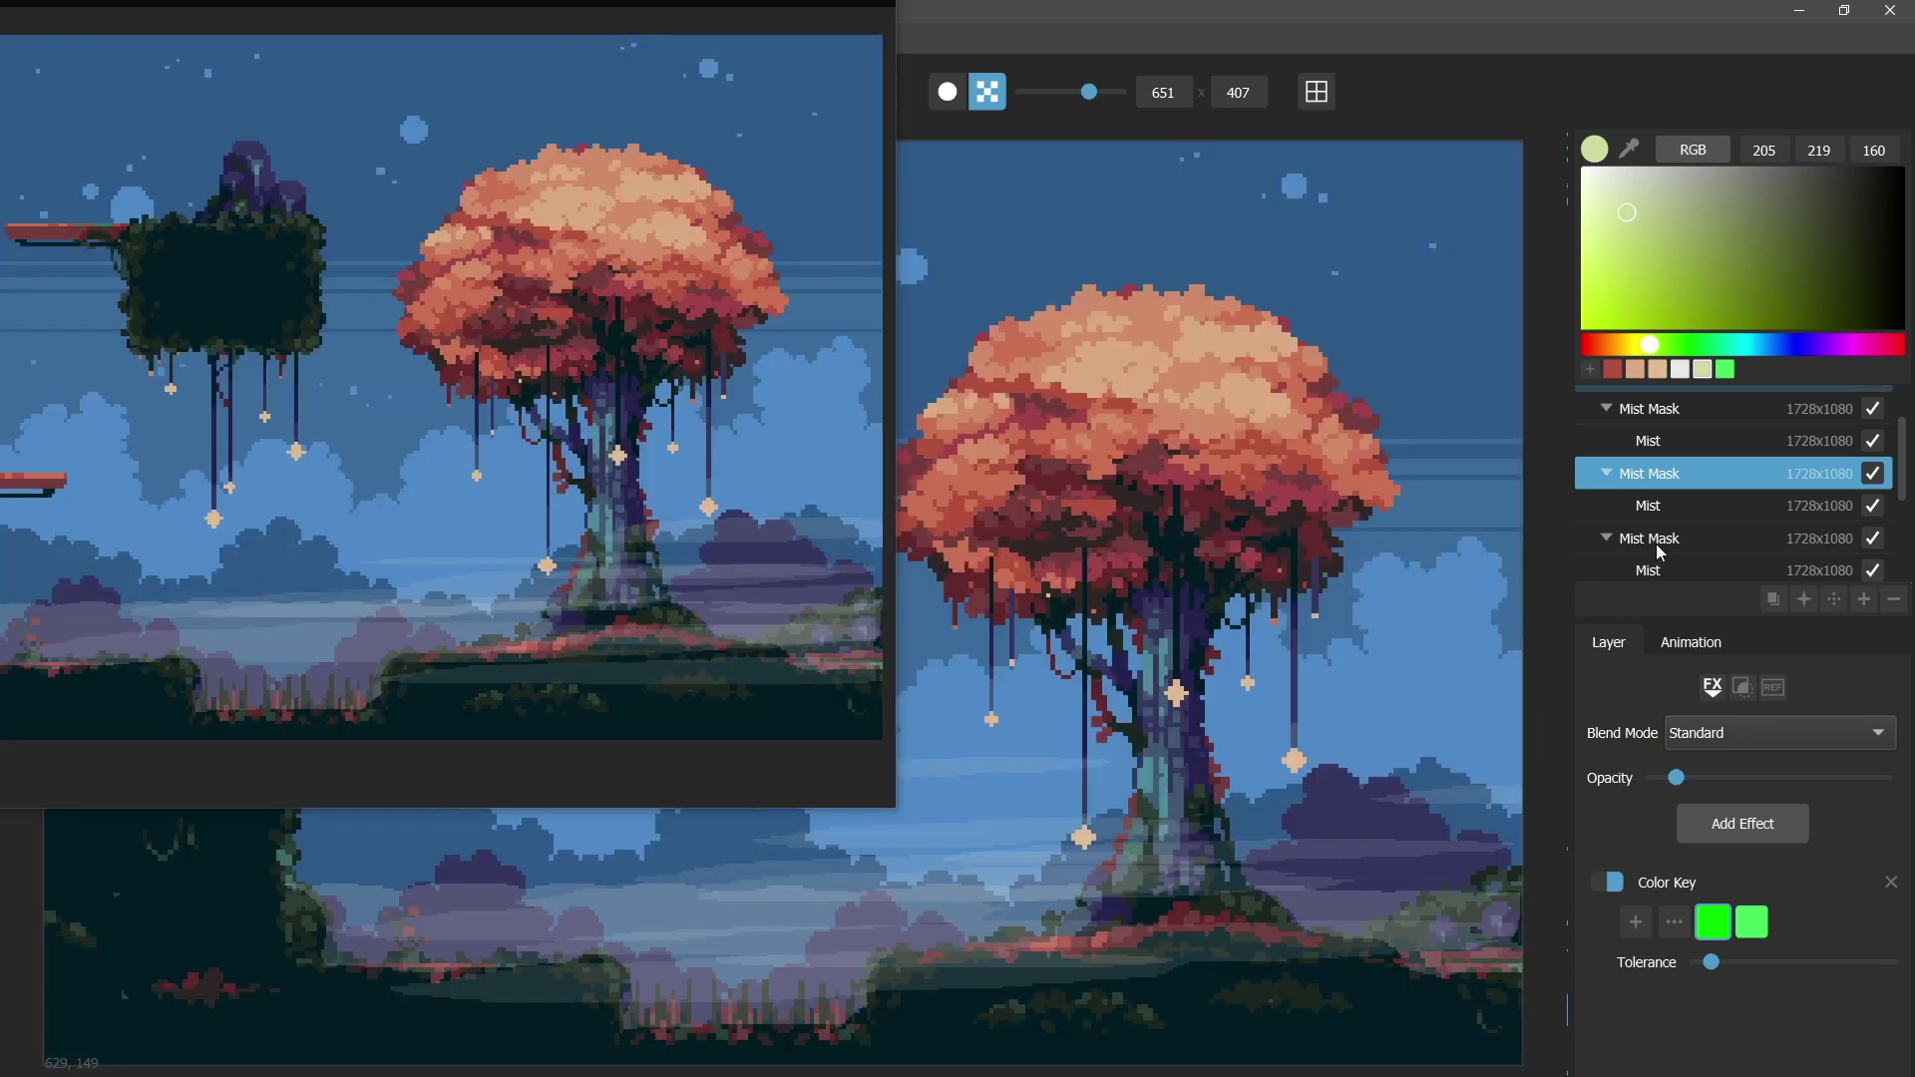
{"action": "left_click", "coordinate": [1659, 543]}
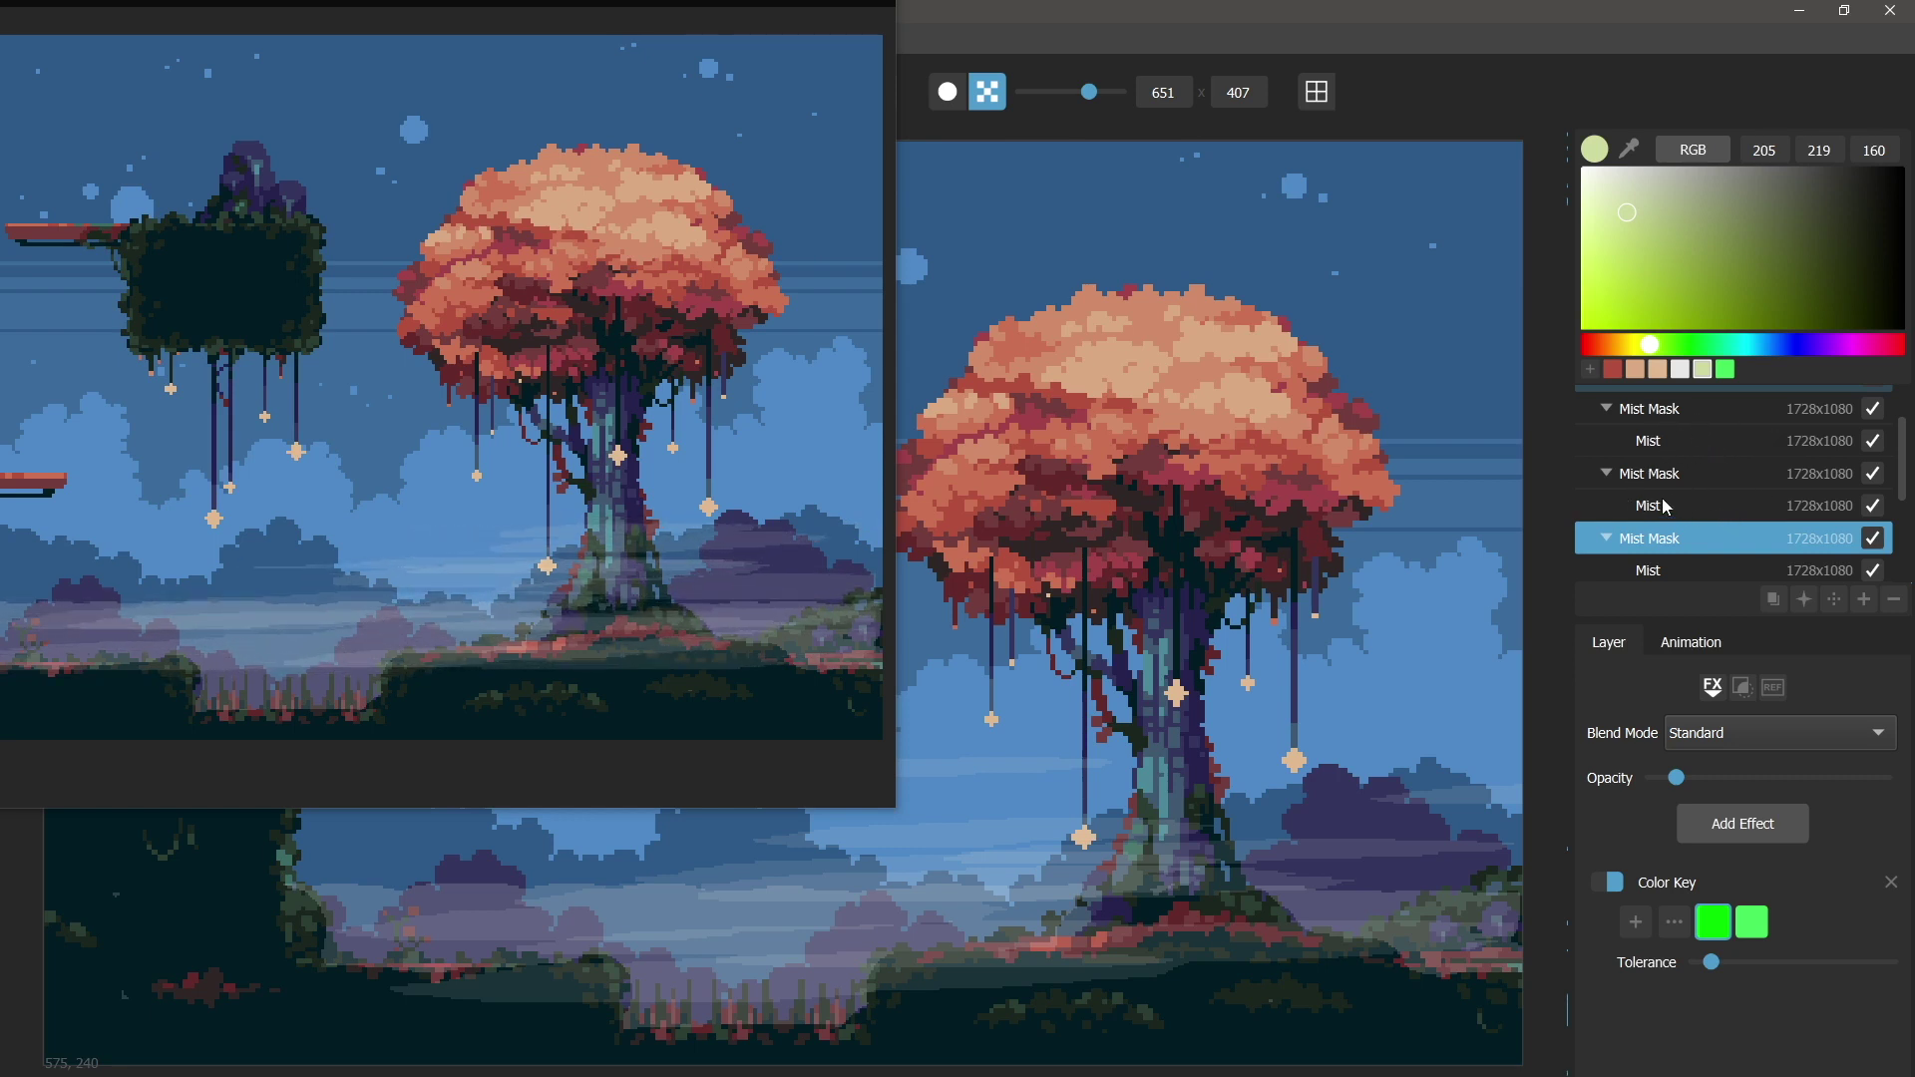
{"action": "left_click", "coordinate": [1871, 539]}
Hide the second Mist Mask/Mist pair and select the top Mist layer to view its Stream particle settings
{"action": "left_click", "coordinate": [1872, 473]}
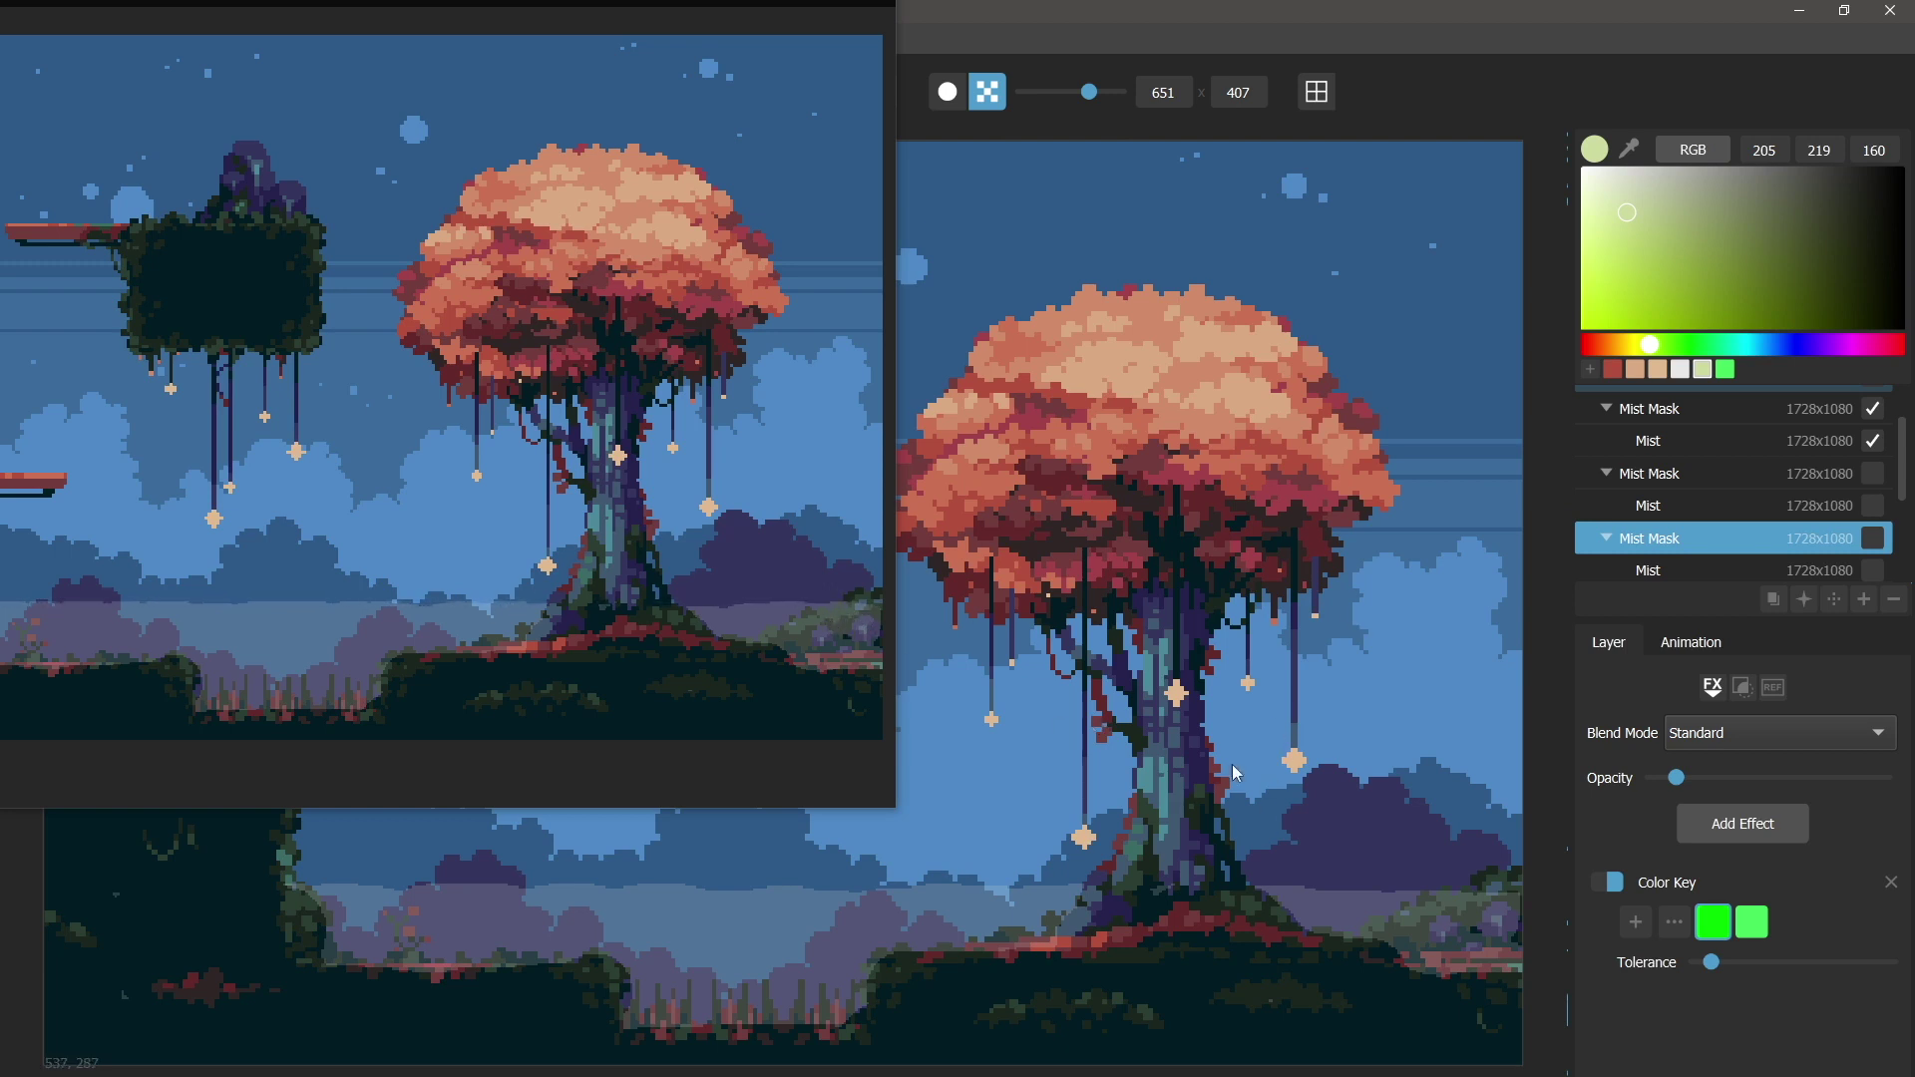
{"action": "left_click", "coordinate": [1705, 416]}
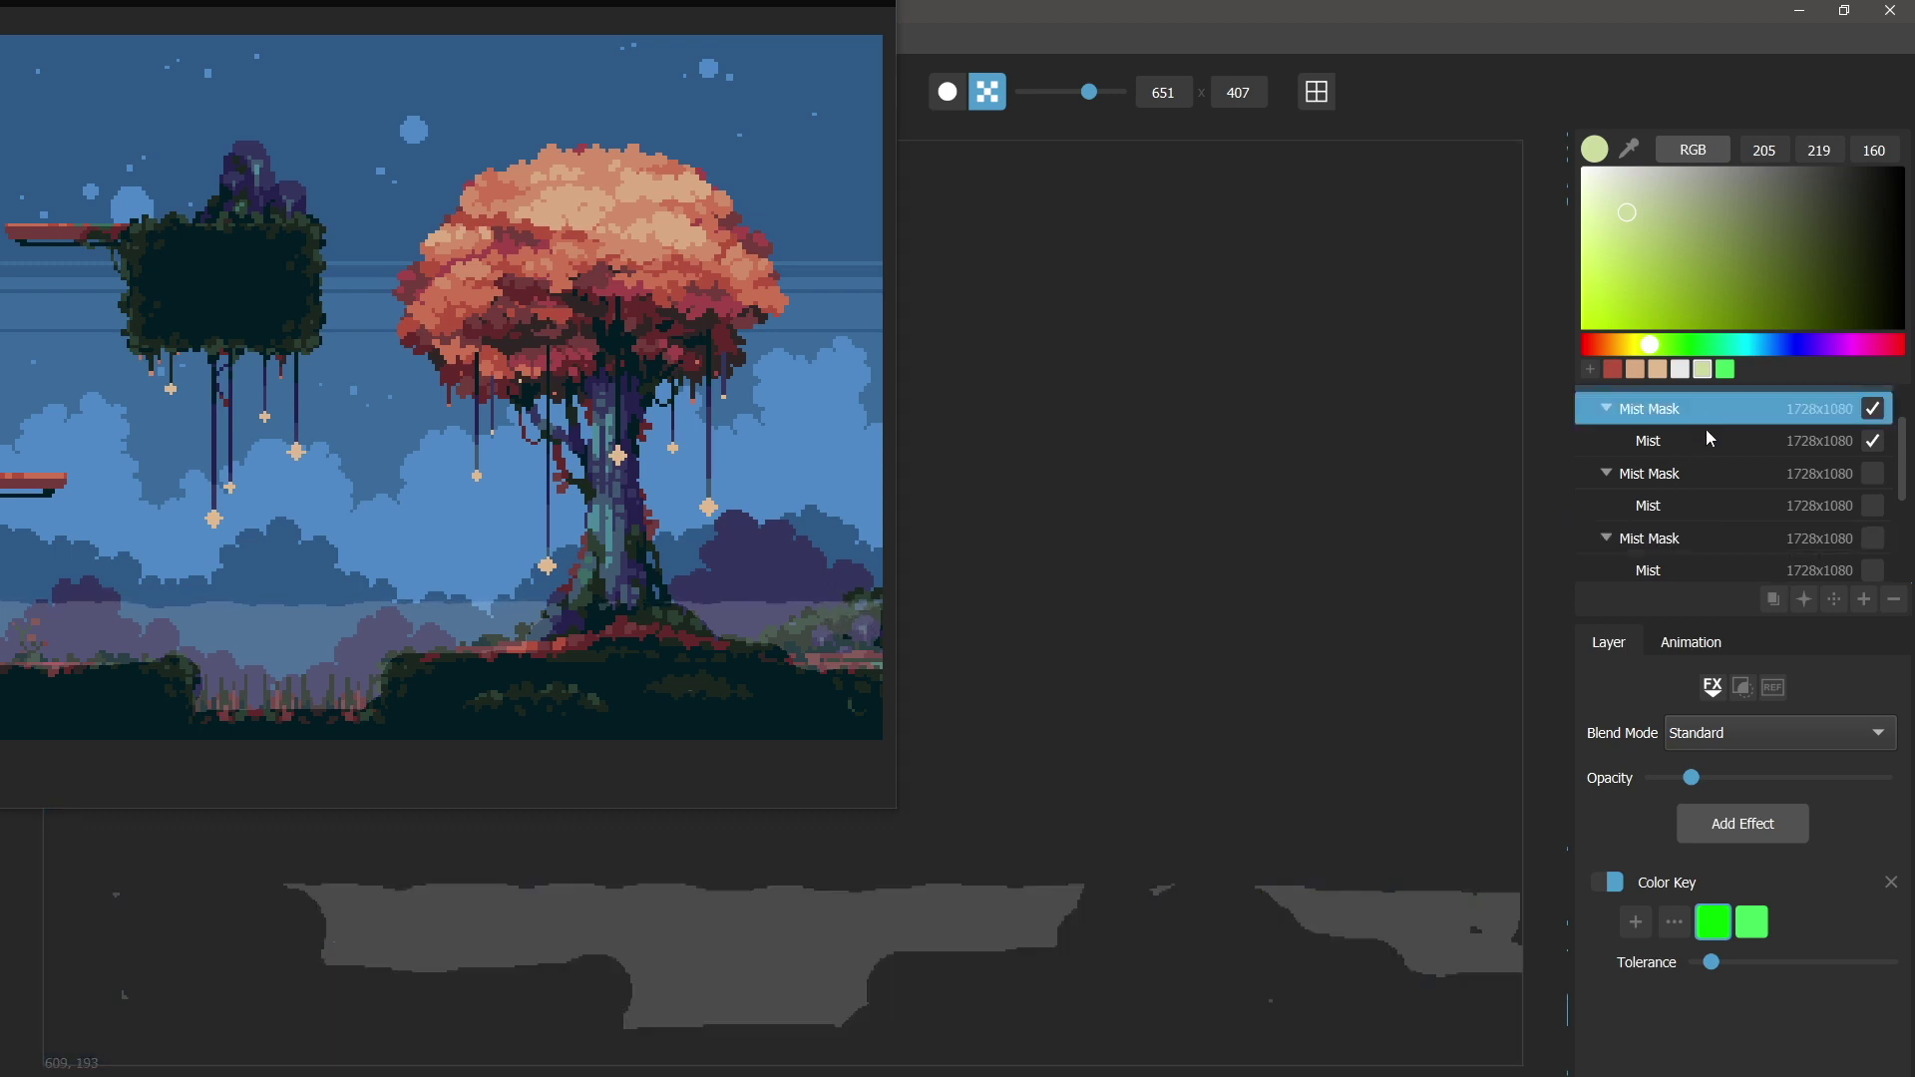
{"action": "left_click", "coordinate": [1707, 440]}
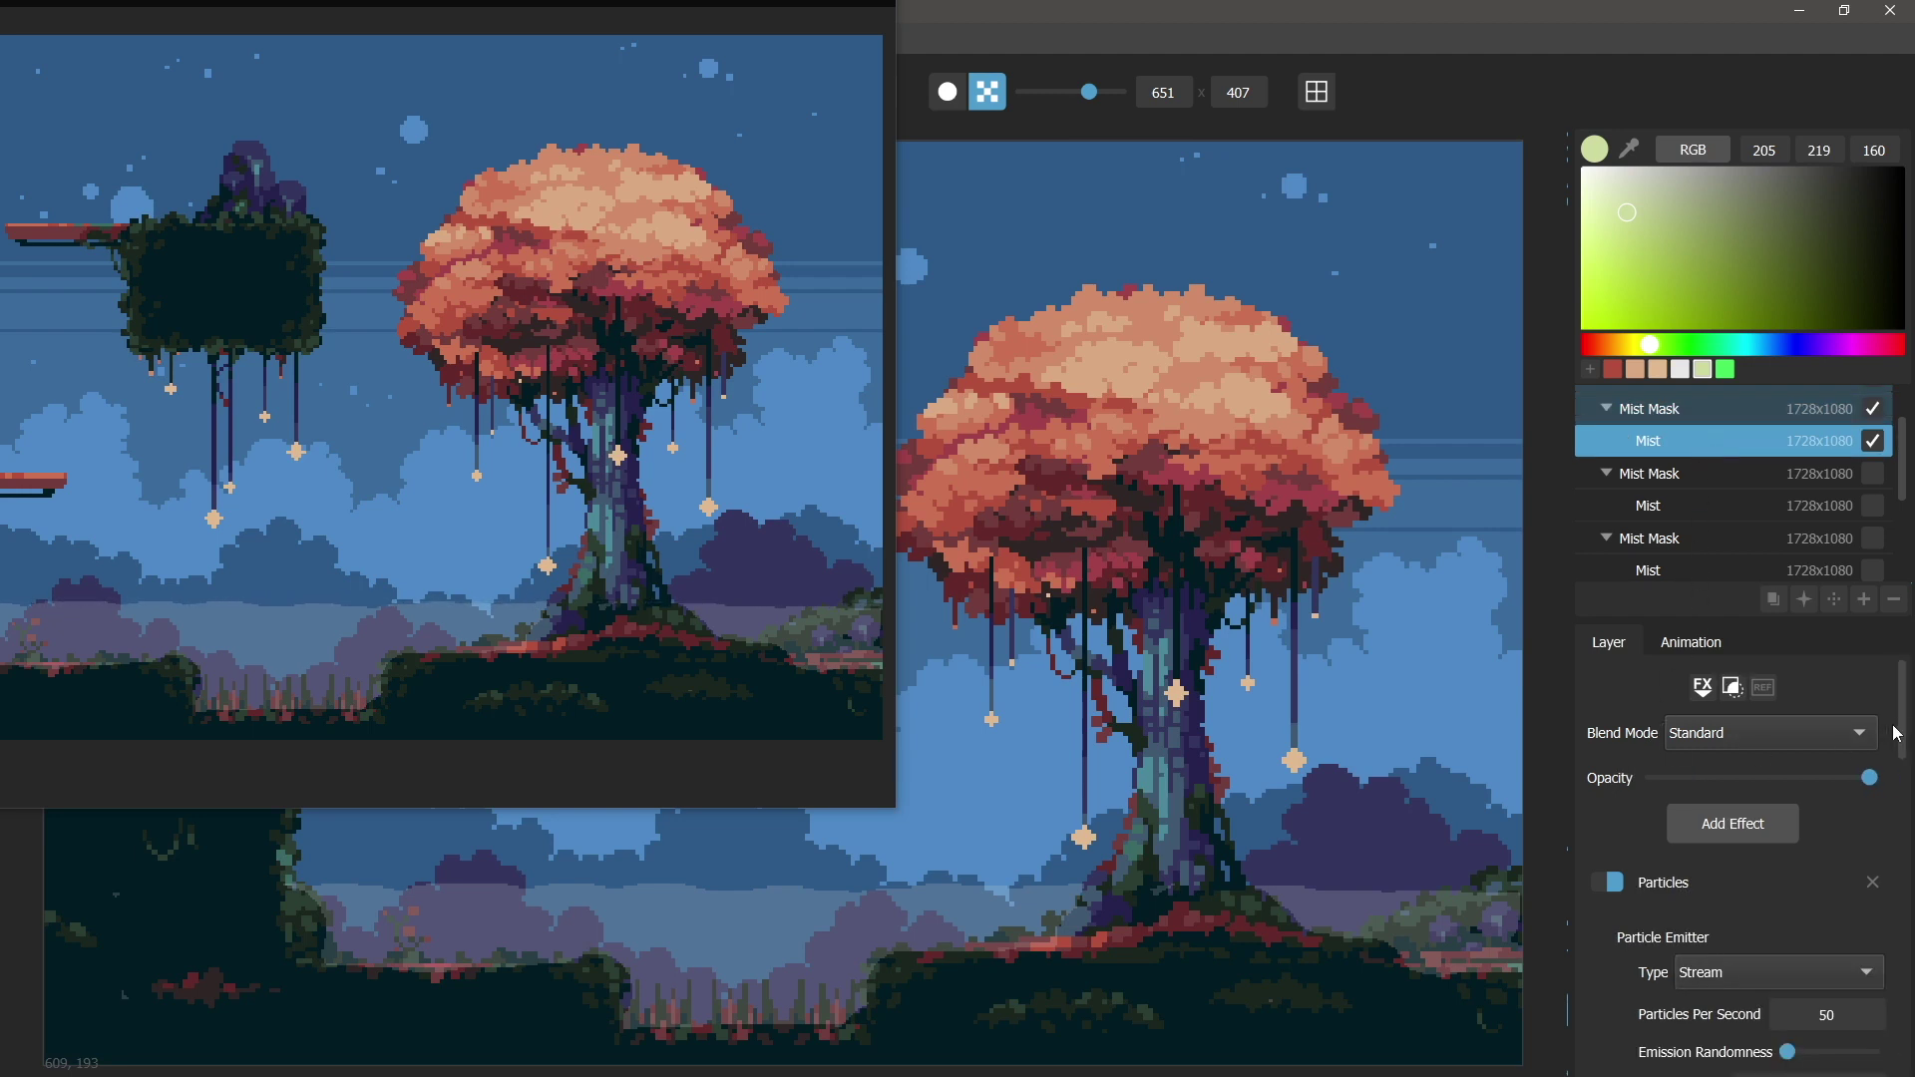
Compare the first Mist layer solo against the full forest scene, switching its Particles effect off
{"action": "left_click_drag", "start_coordinate": [1902, 728], "coordinate": [1906, 743]}
{"action": "scroll", "coordinate": [1906, 743], "scroll_direction": "down", "scroll_amount": 3}
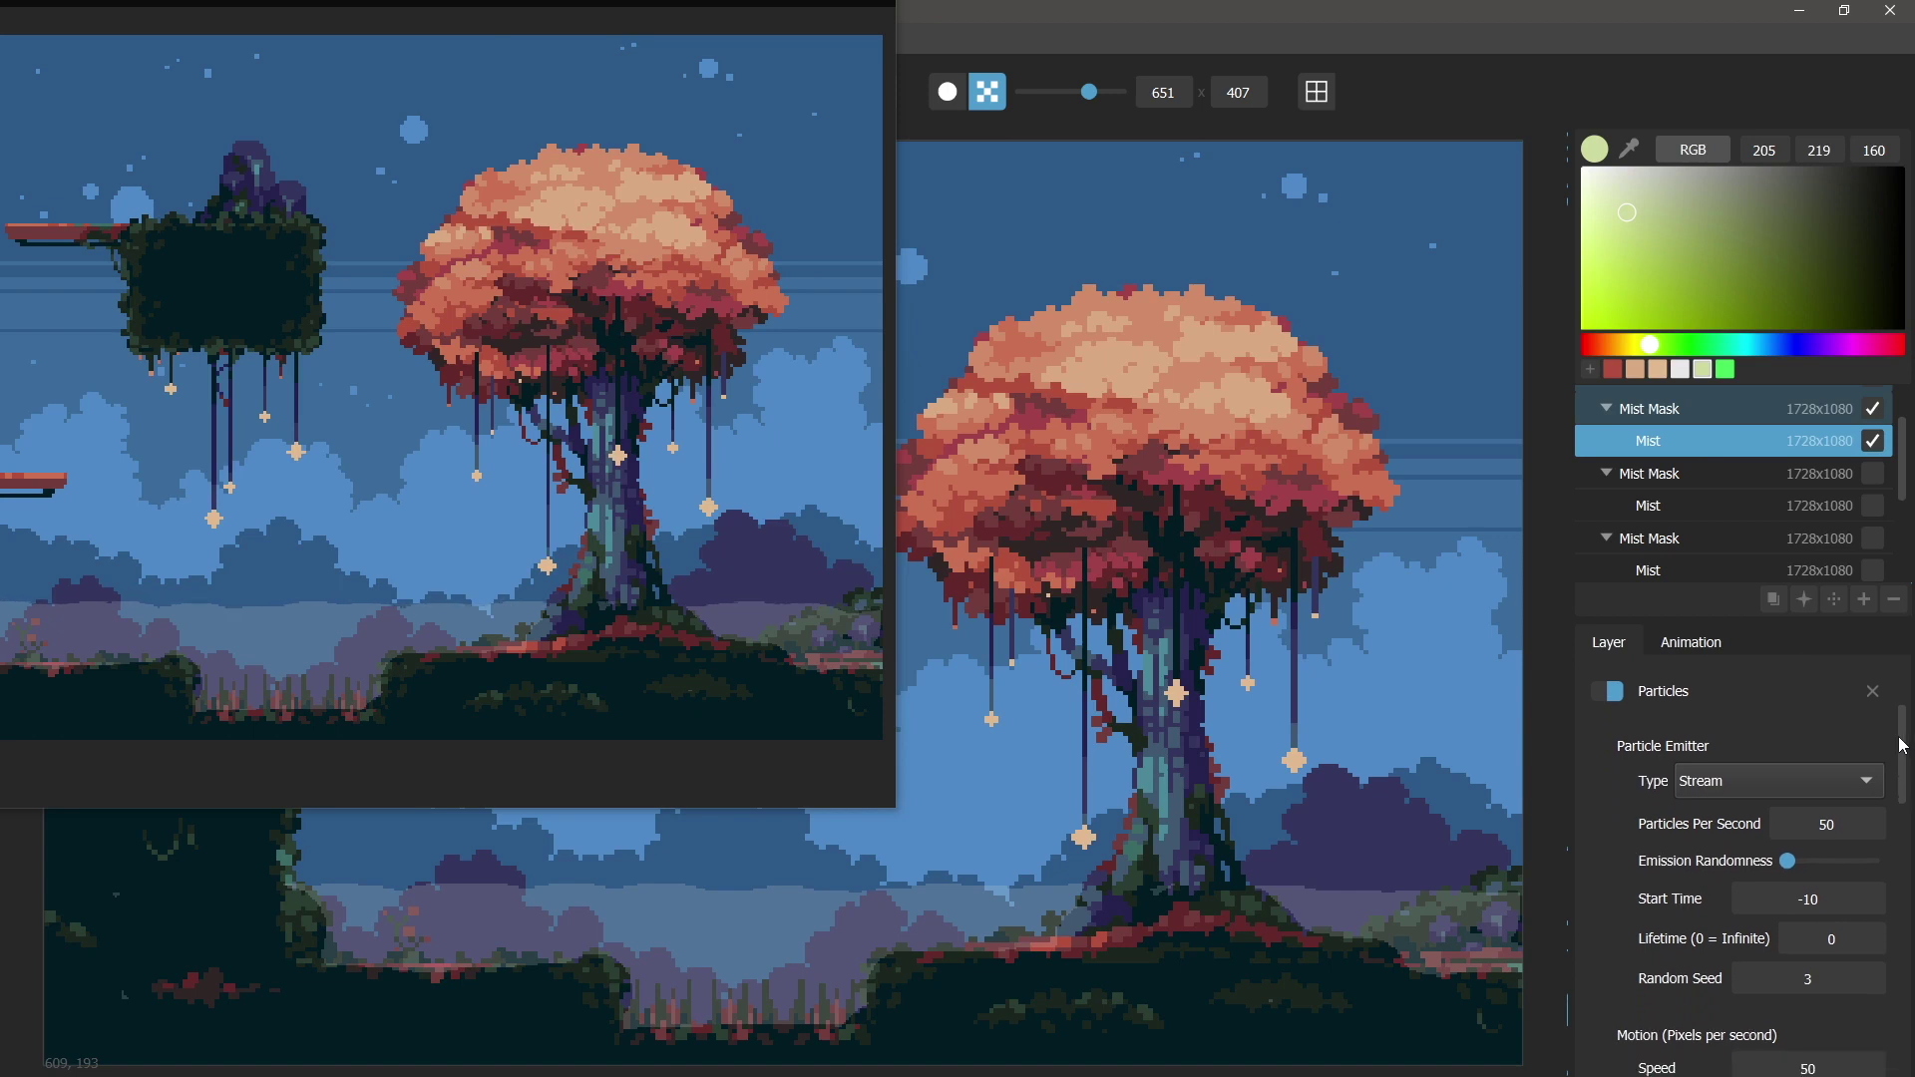
{"action": "scroll", "coordinate": [1787, 698], "scroll_direction": "up", "scroll_amount": 4}
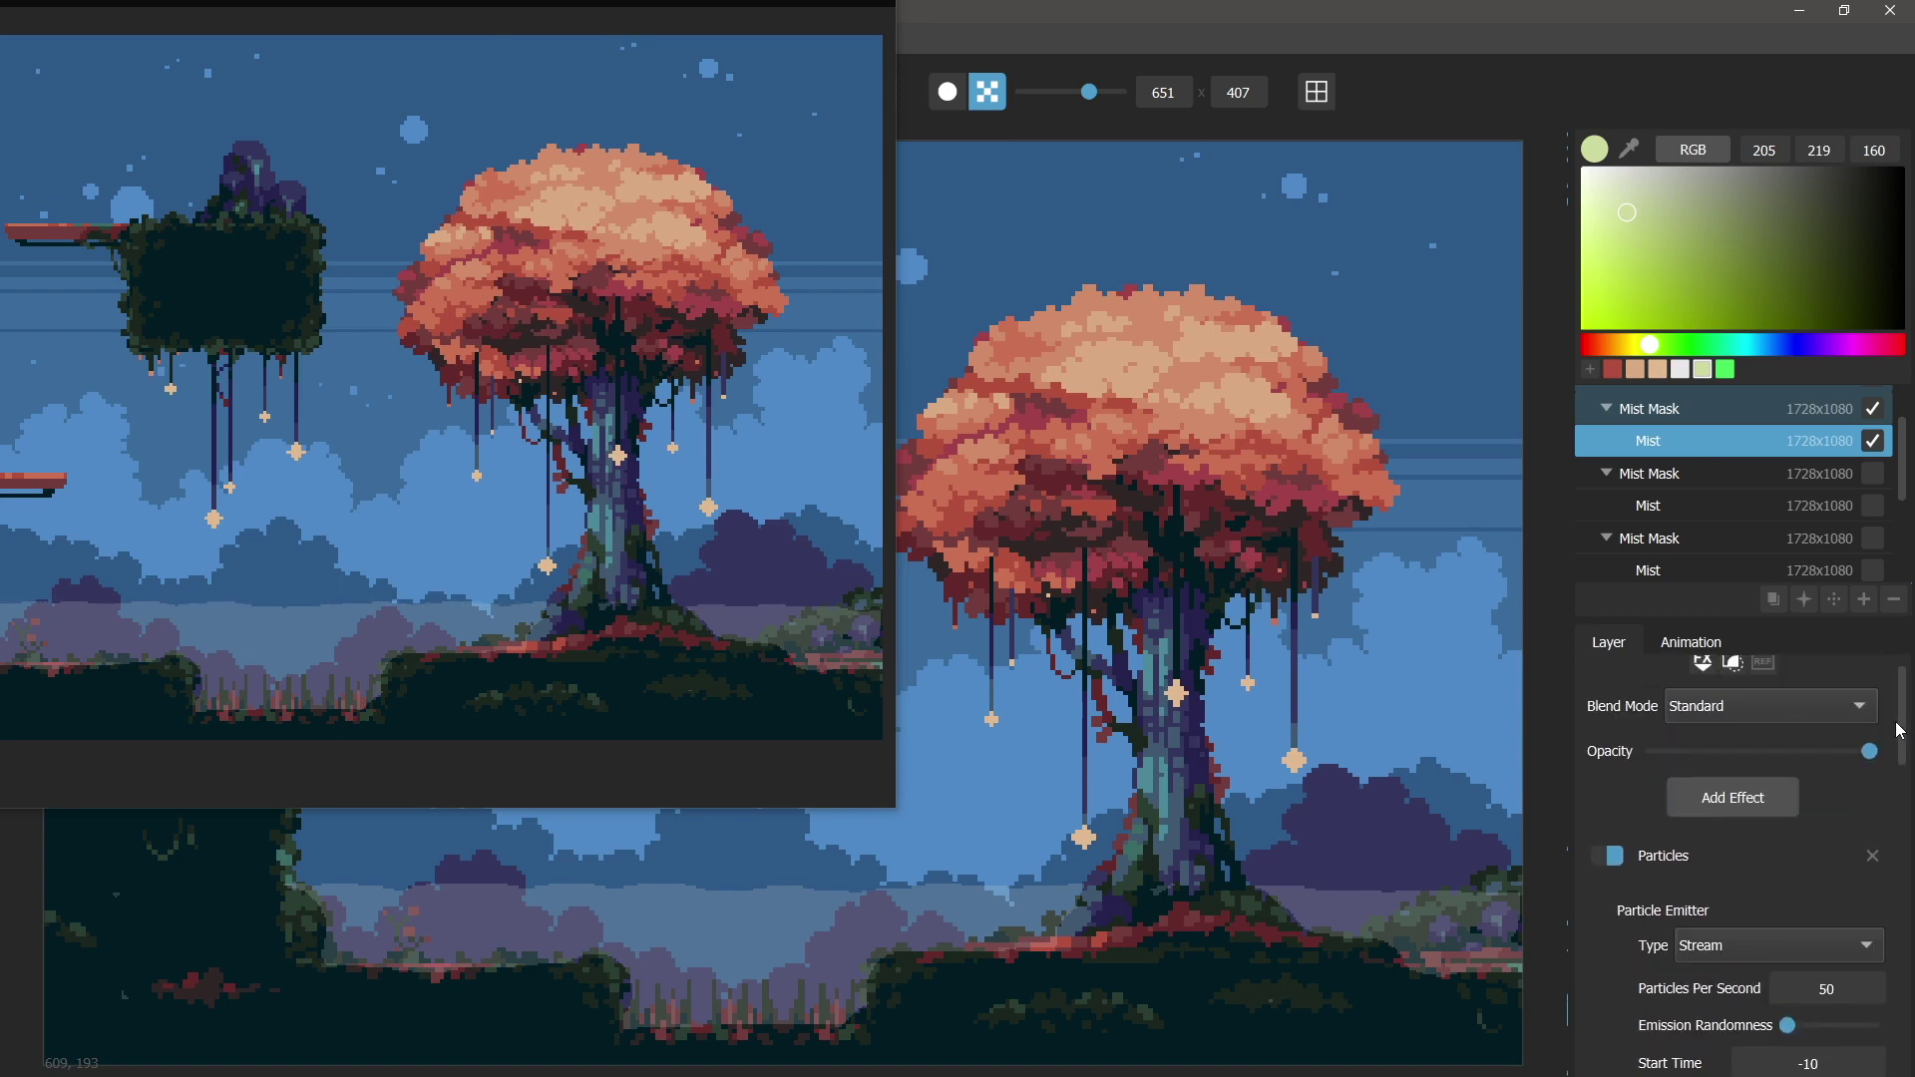
{"action": "left_click", "coordinate": [1652, 444], "text": "alt"}
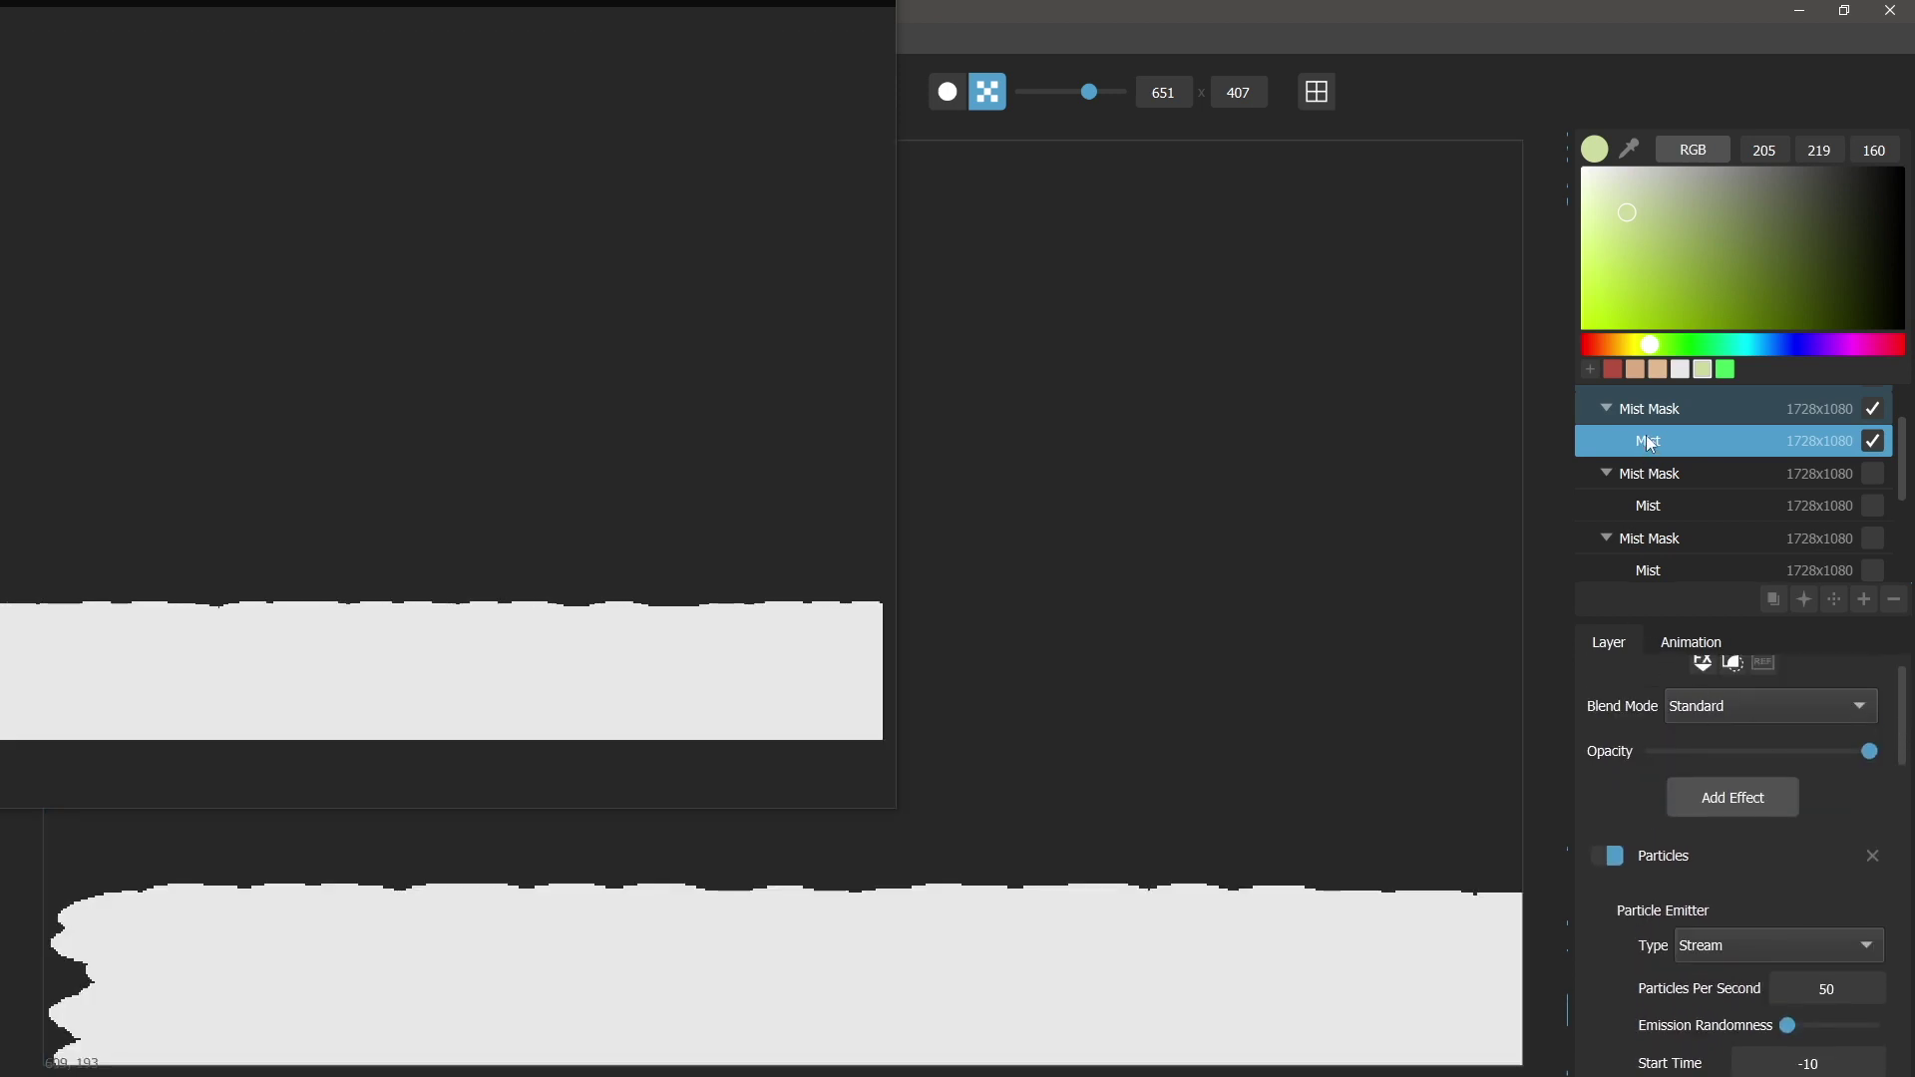
{"action": "left_click", "coordinate": [1652, 444], "text": "alt"}
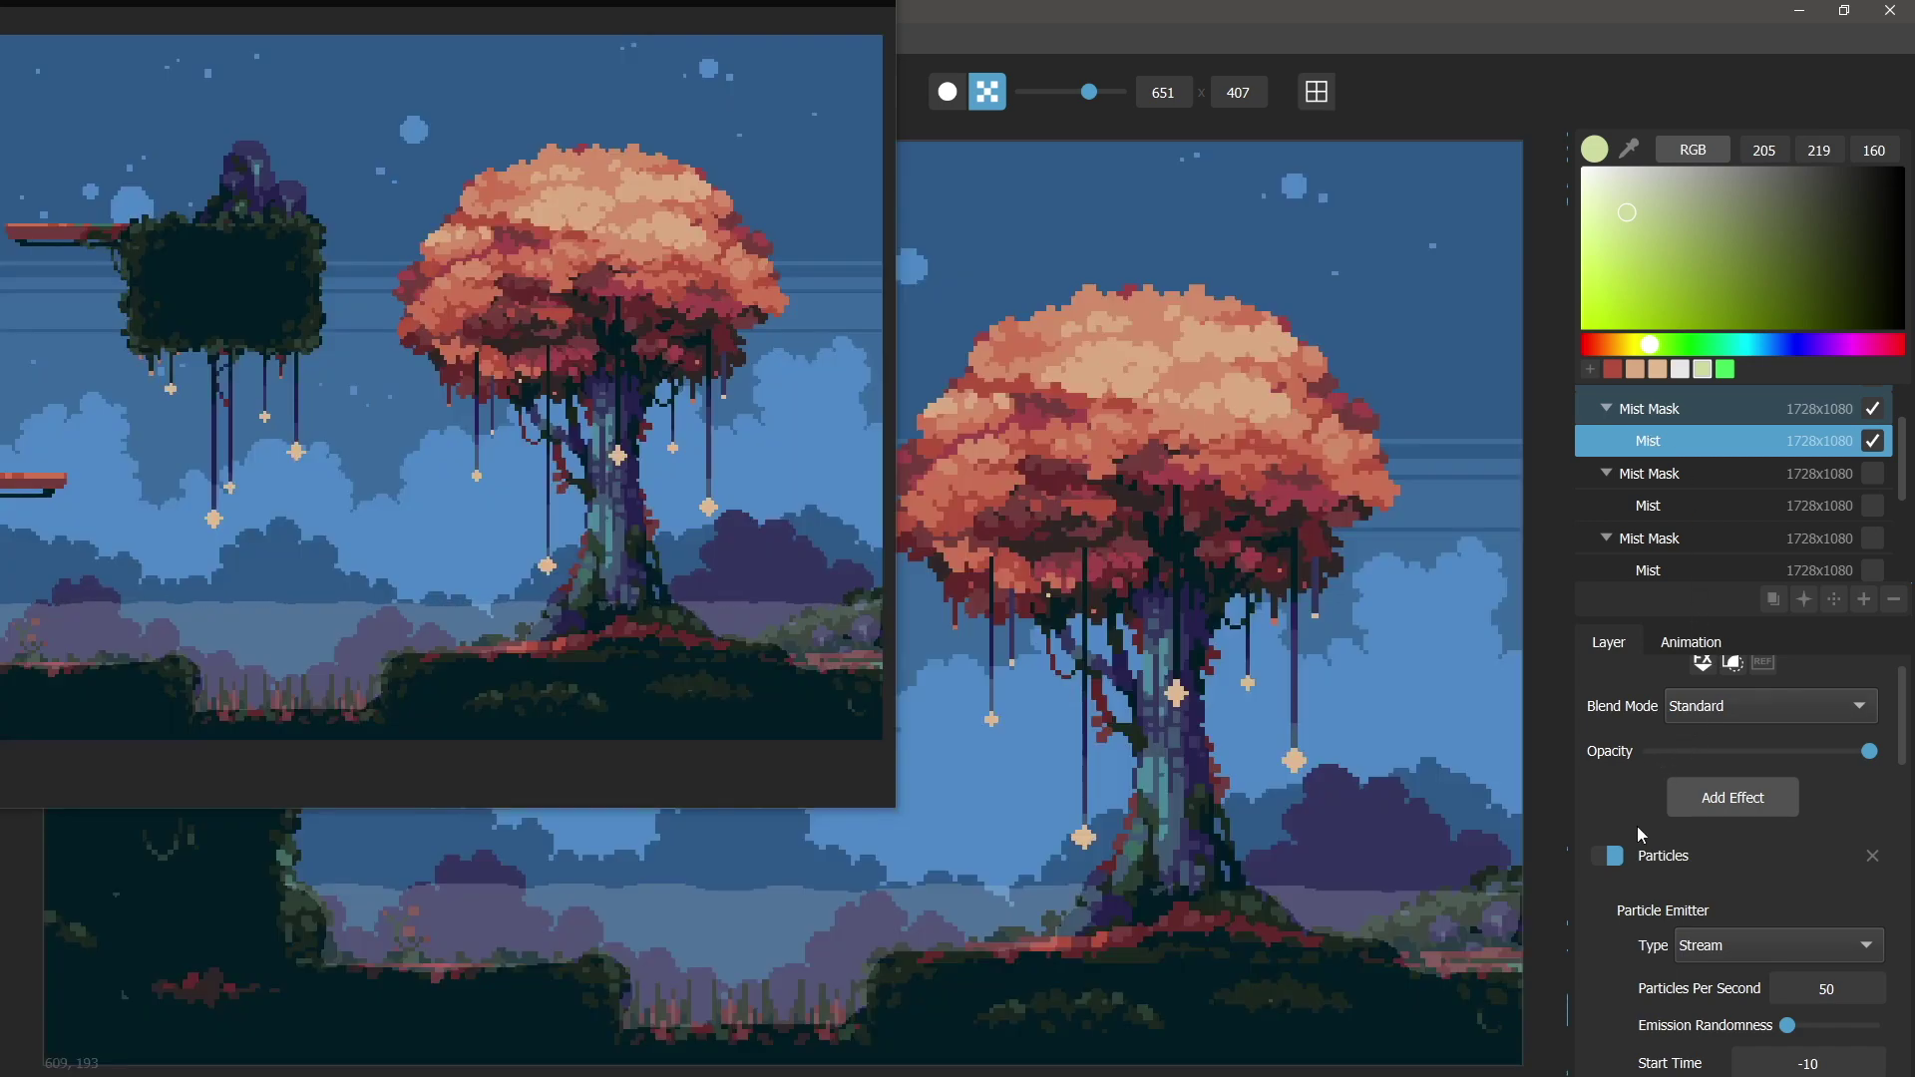
{"action": "left_click", "coordinate": [1615, 856]}
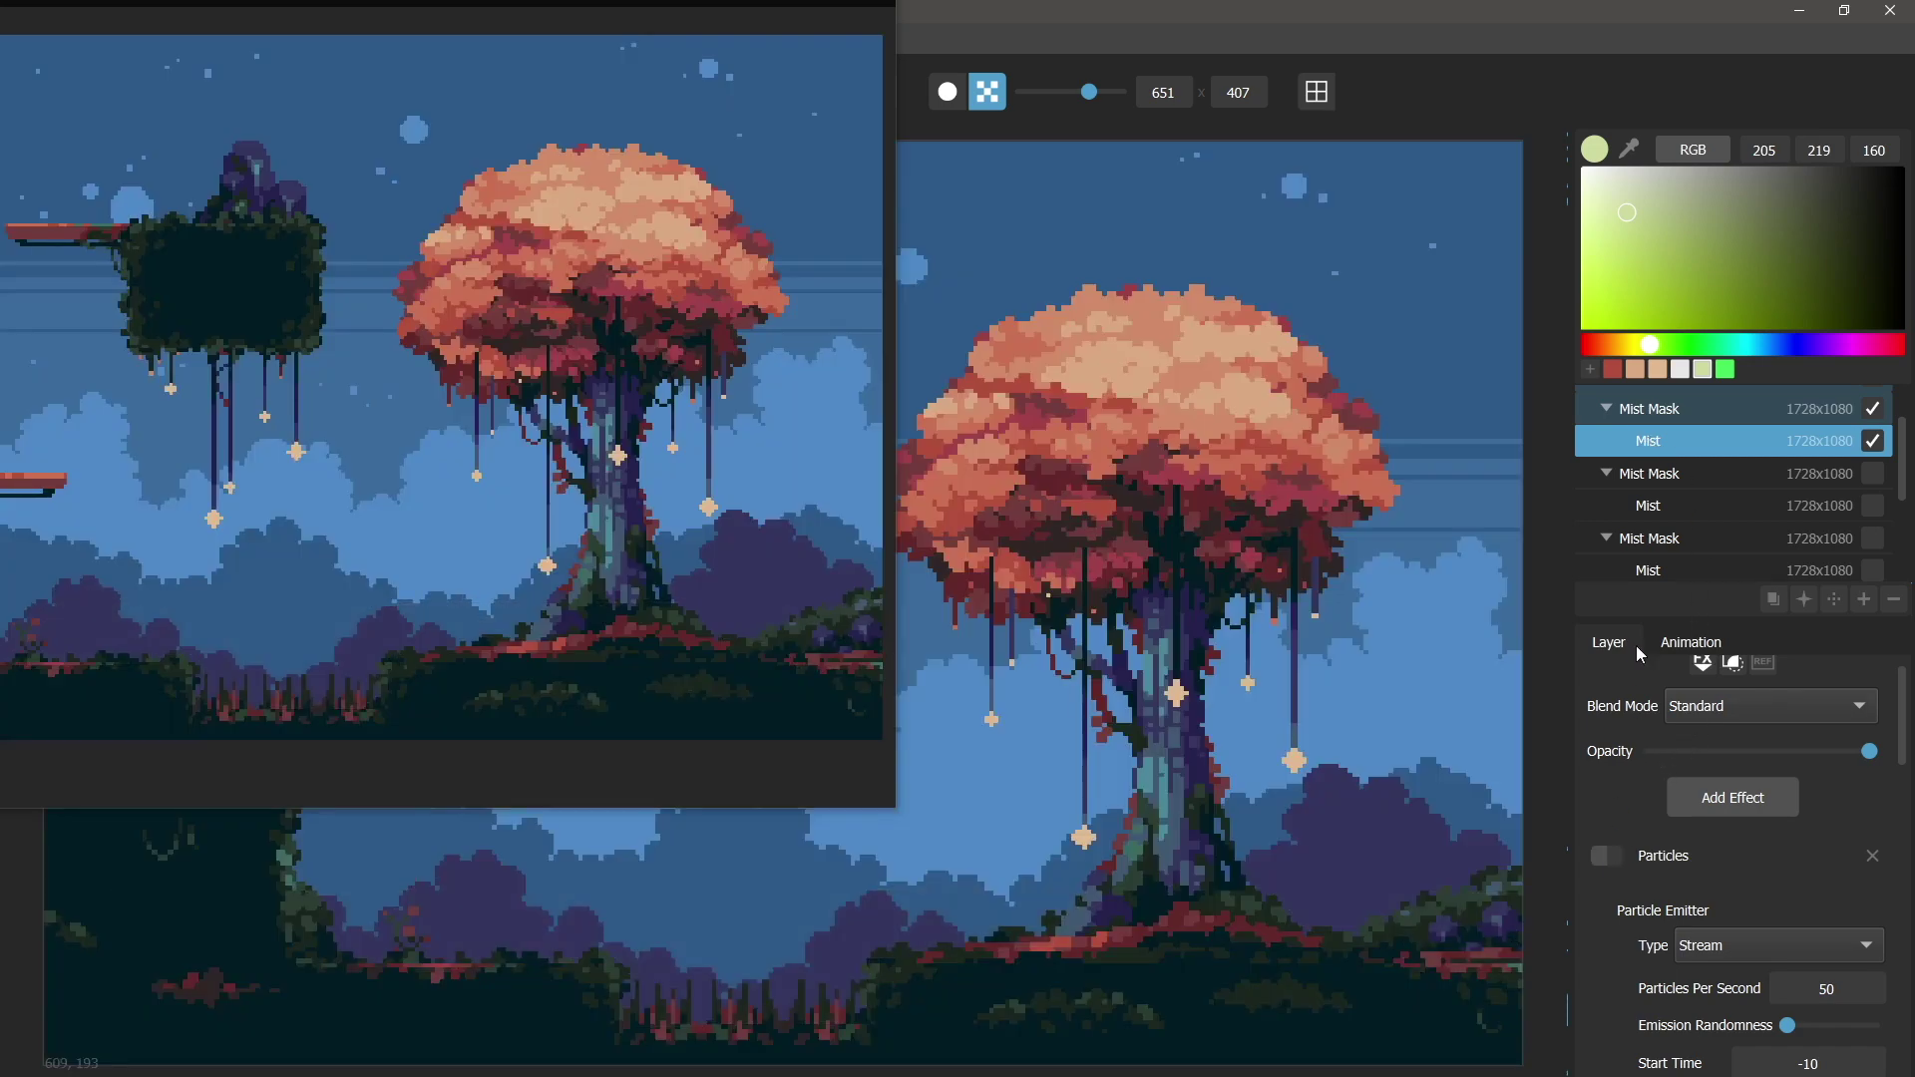
{"action": "left_click", "coordinate": [1663, 450], "text": "alt"}
{"action": "left_click", "coordinate": [1658, 443], "text": "alt"}
Move the preview window up-left and switch the Mist layer's Particles effect back on
{"action": "left_click", "coordinate": [780, 50]}
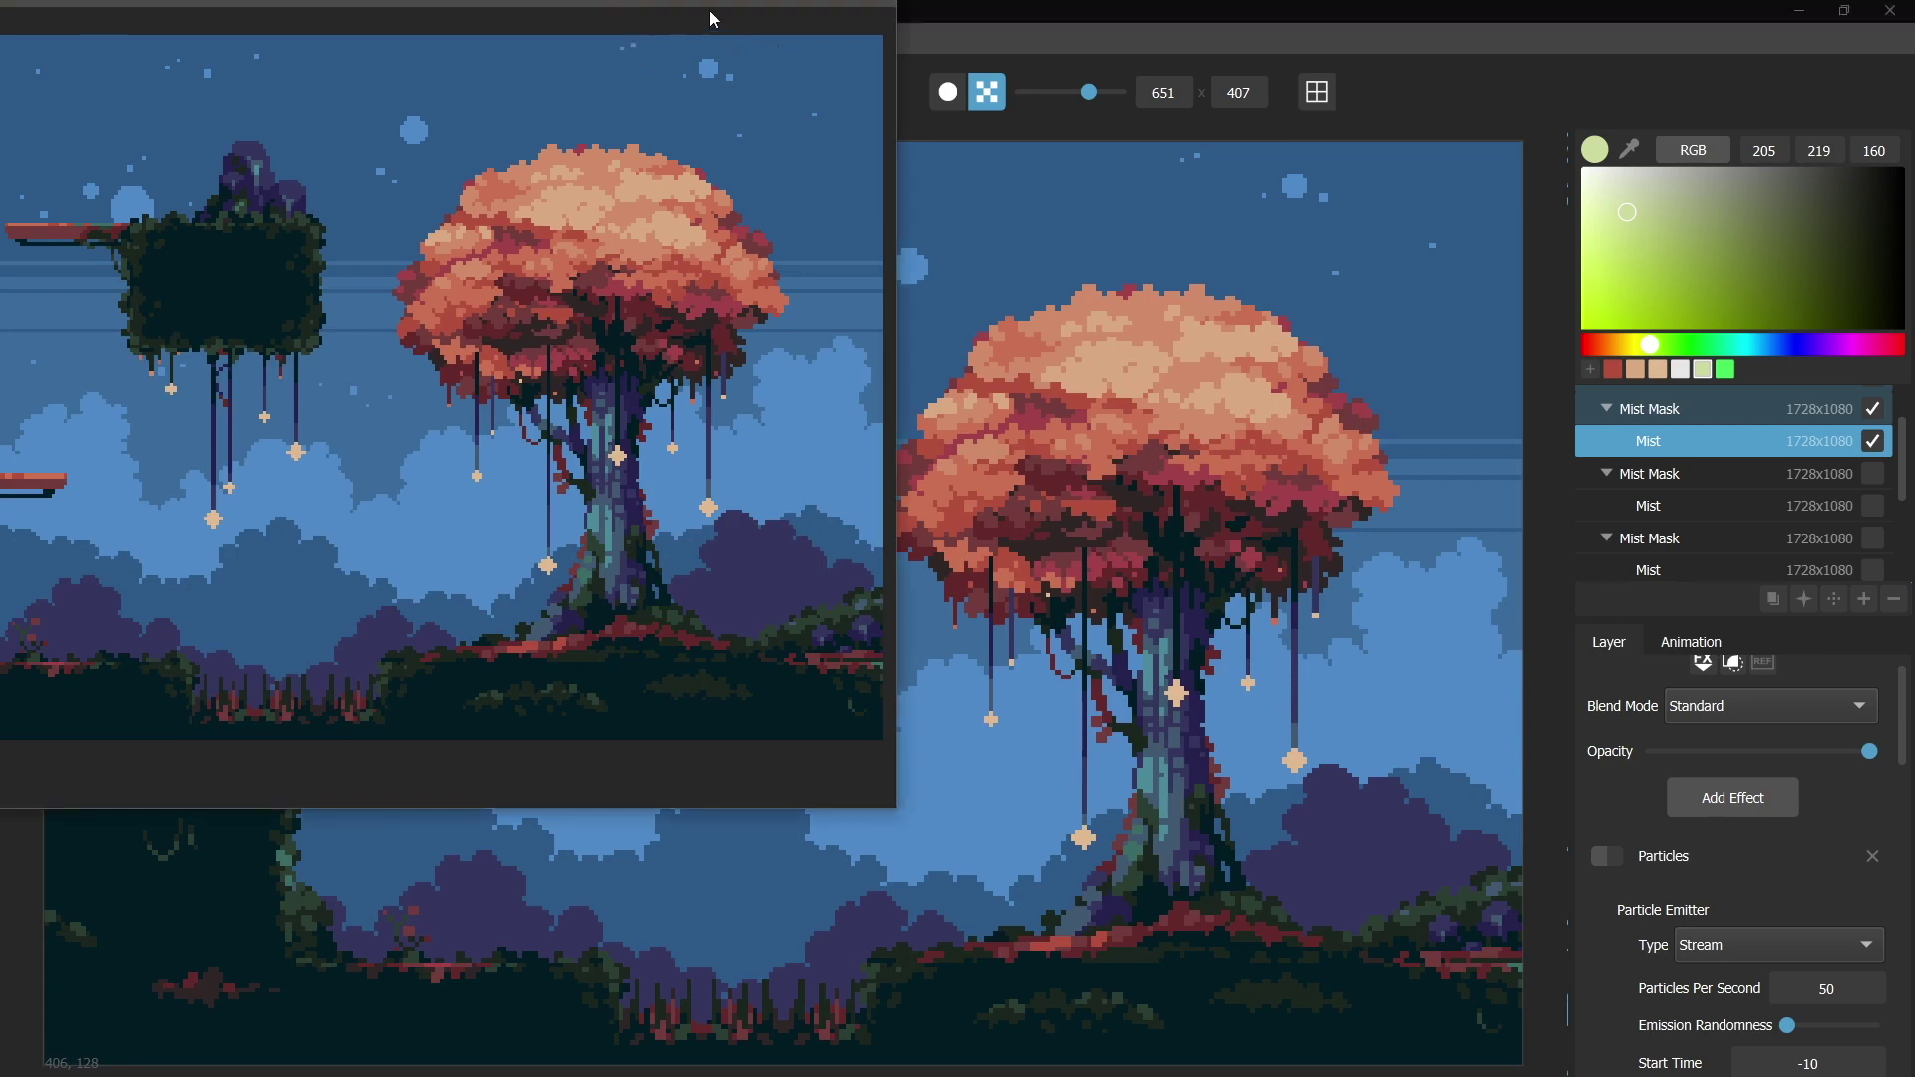
{"action": "left_click_drag", "start_coordinate": [714, 20], "coordinate": [1241, 70]}
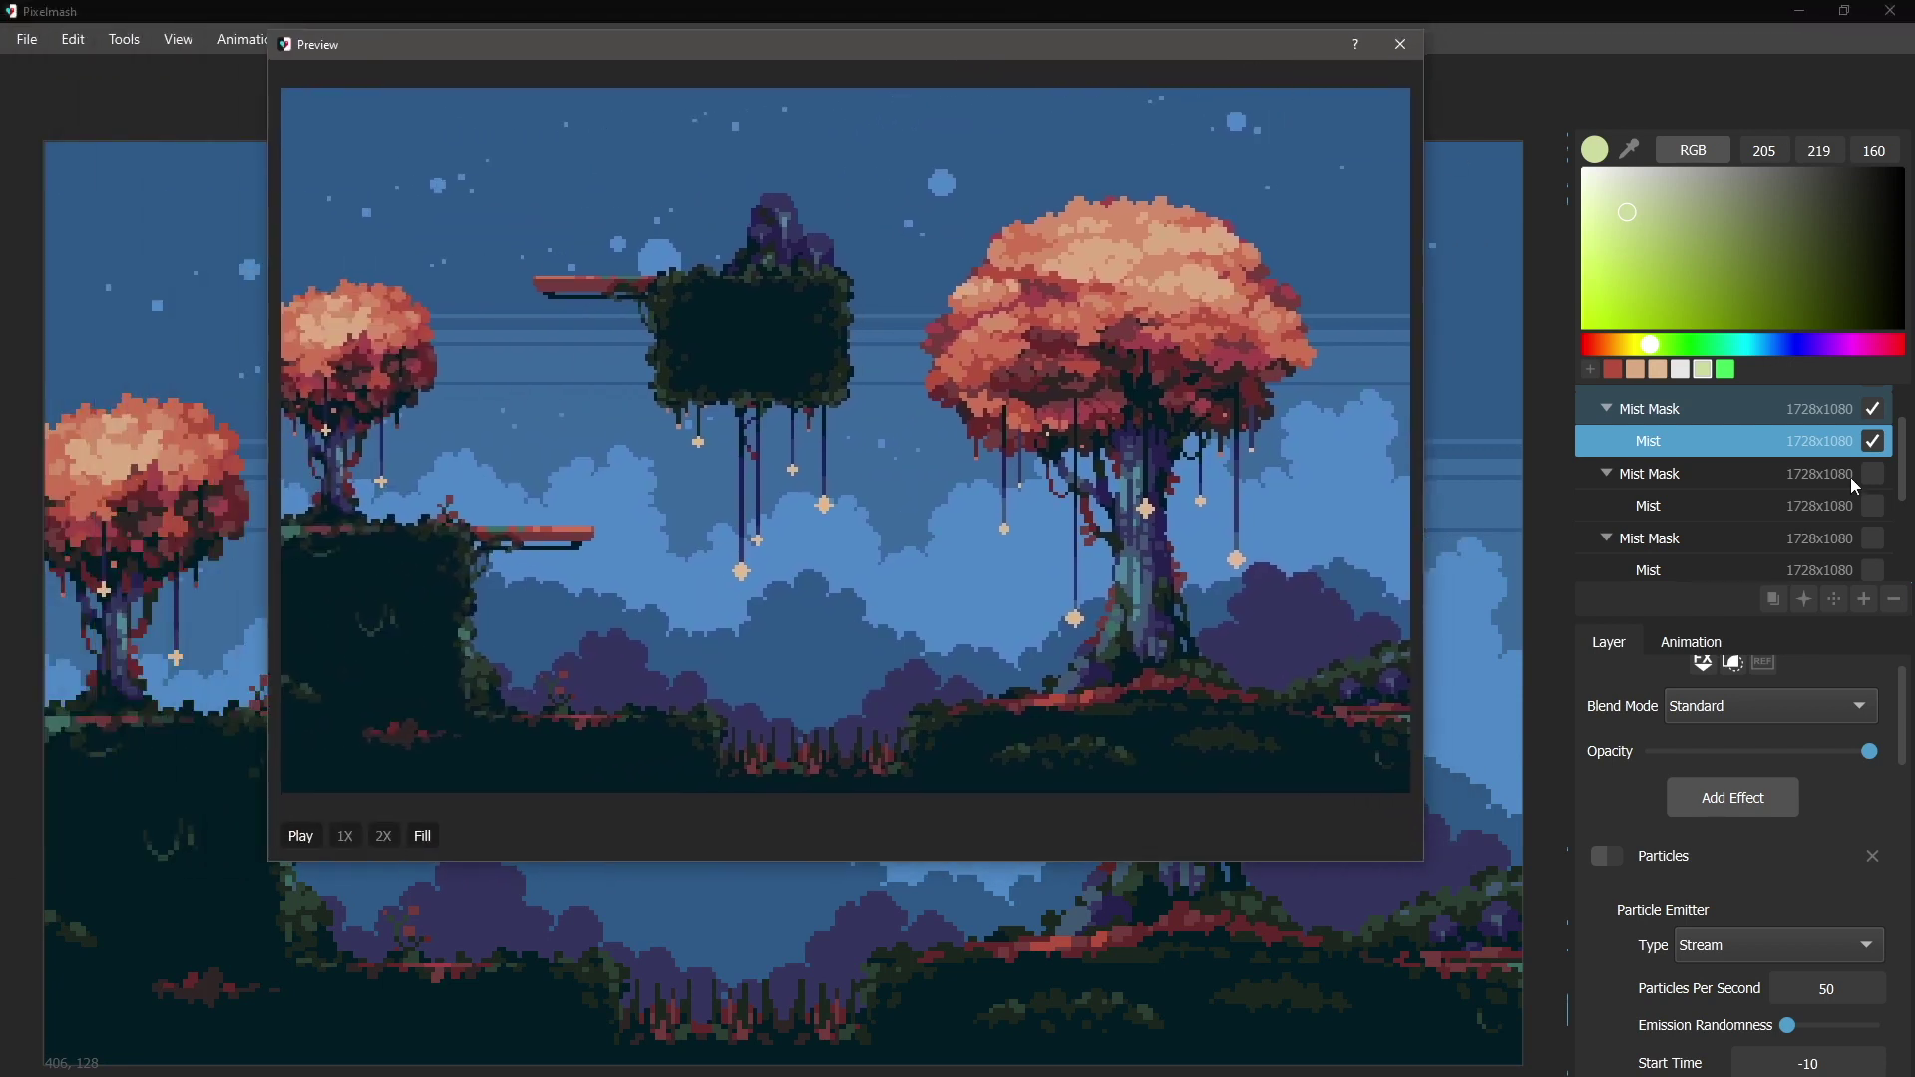
{"action": "left_click", "coordinate": [1671, 443], "text": "alt"}
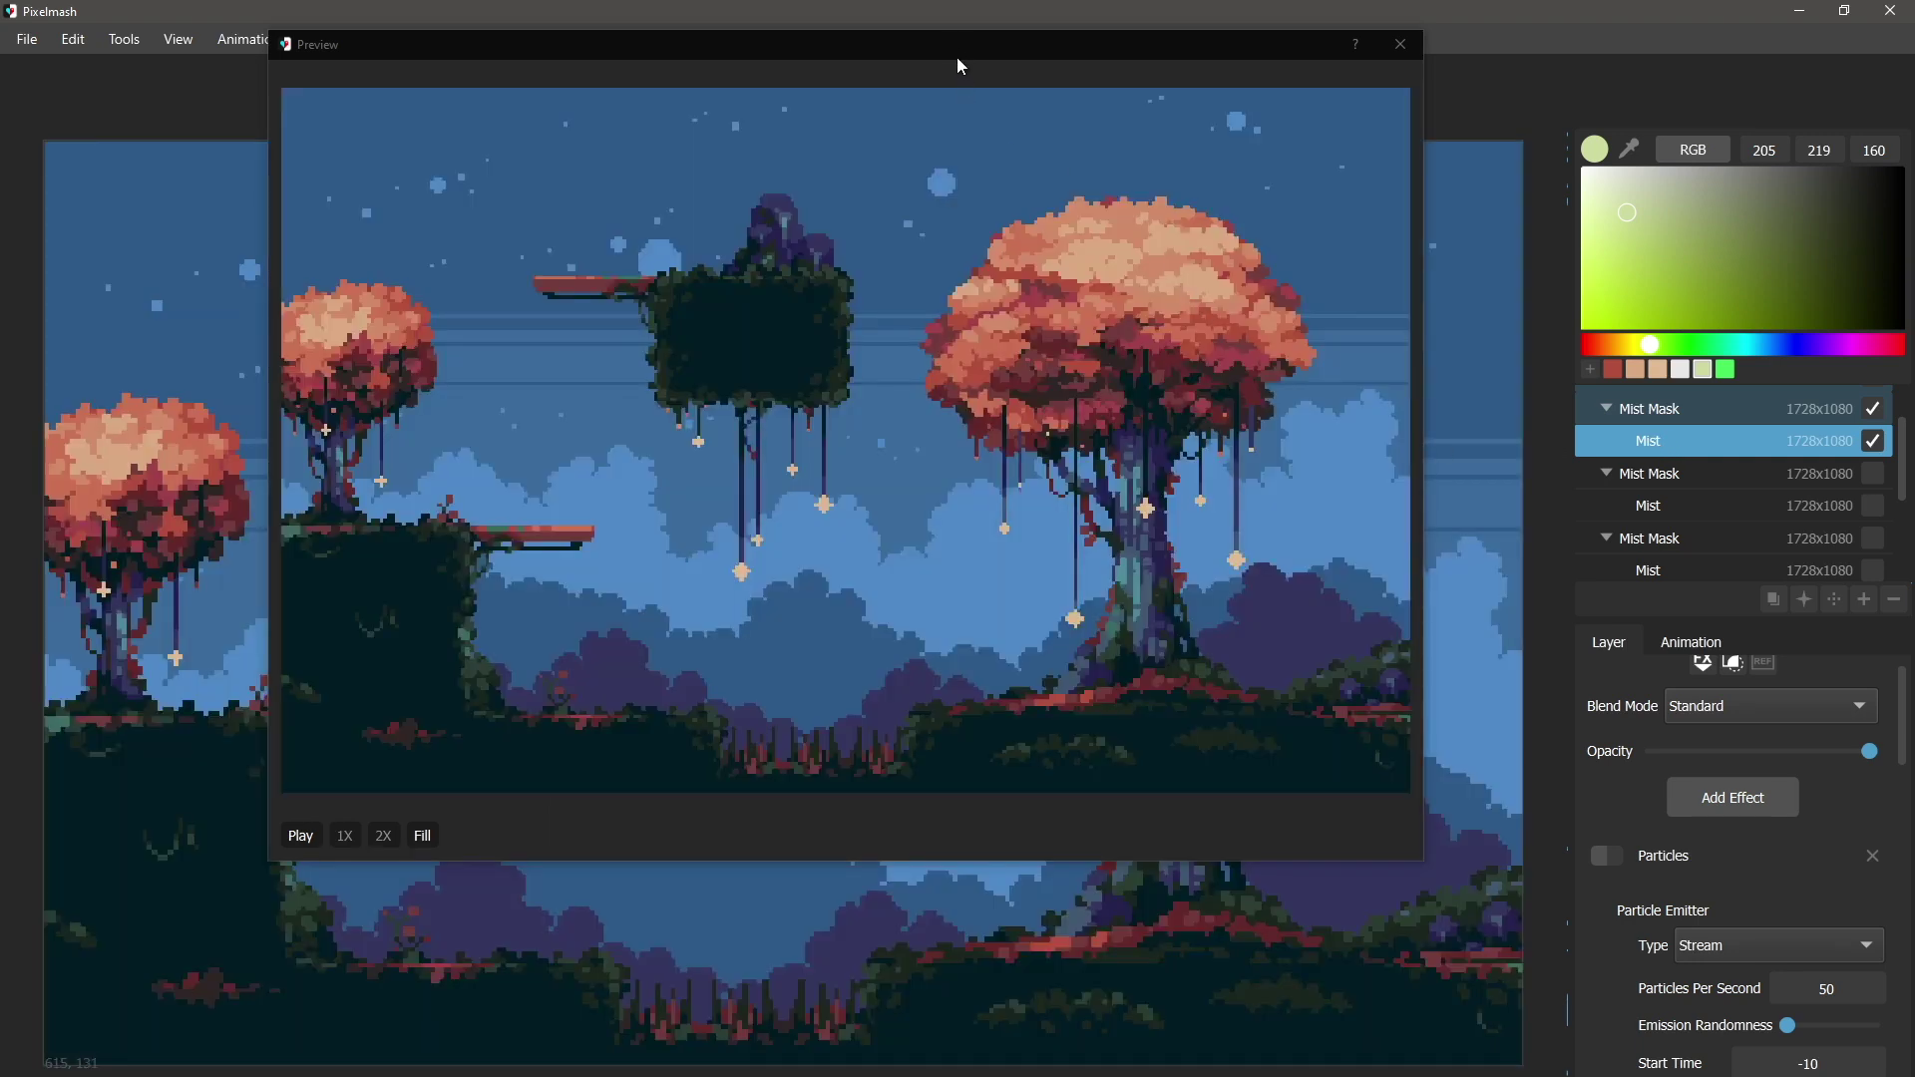
{"action": "left_click", "coordinate": [937, 59]}
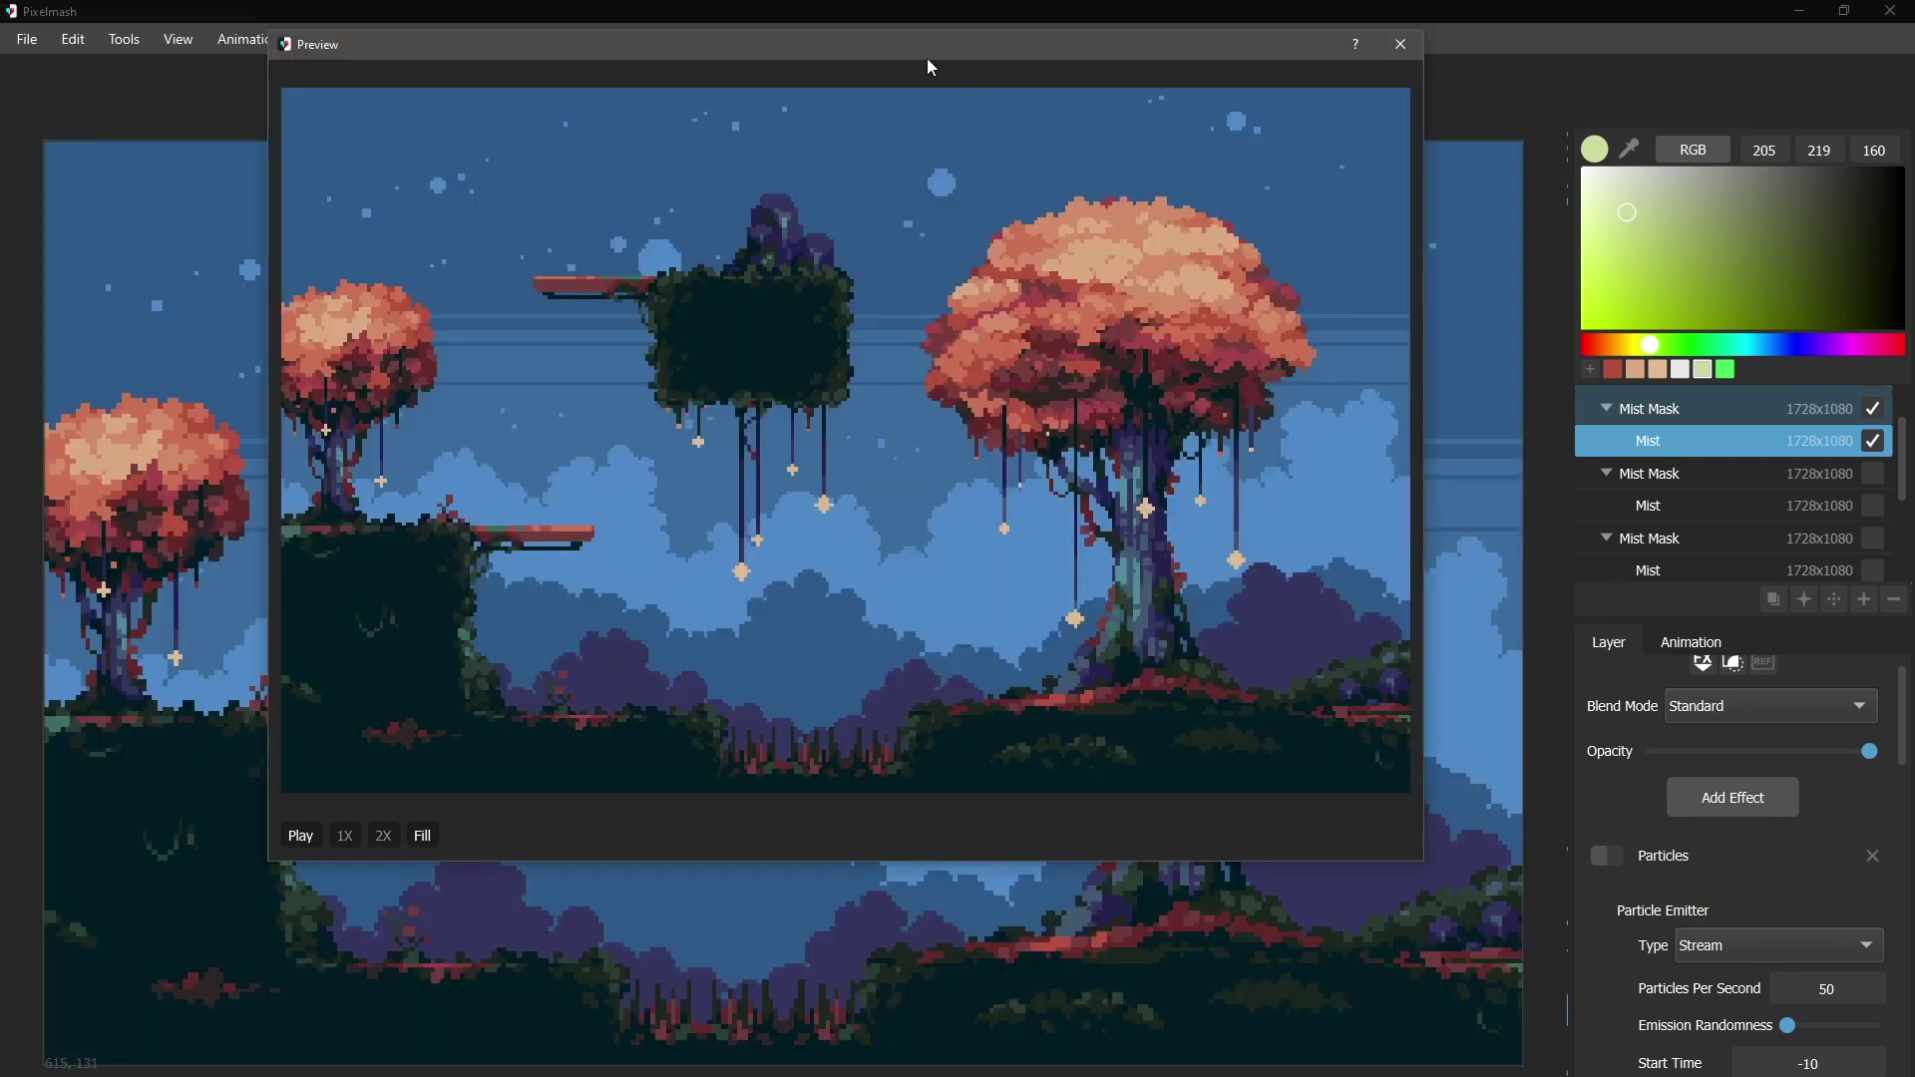
{"action": "left_click_drag", "start_coordinate": [936, 62], "coordinate": [713, 22]}
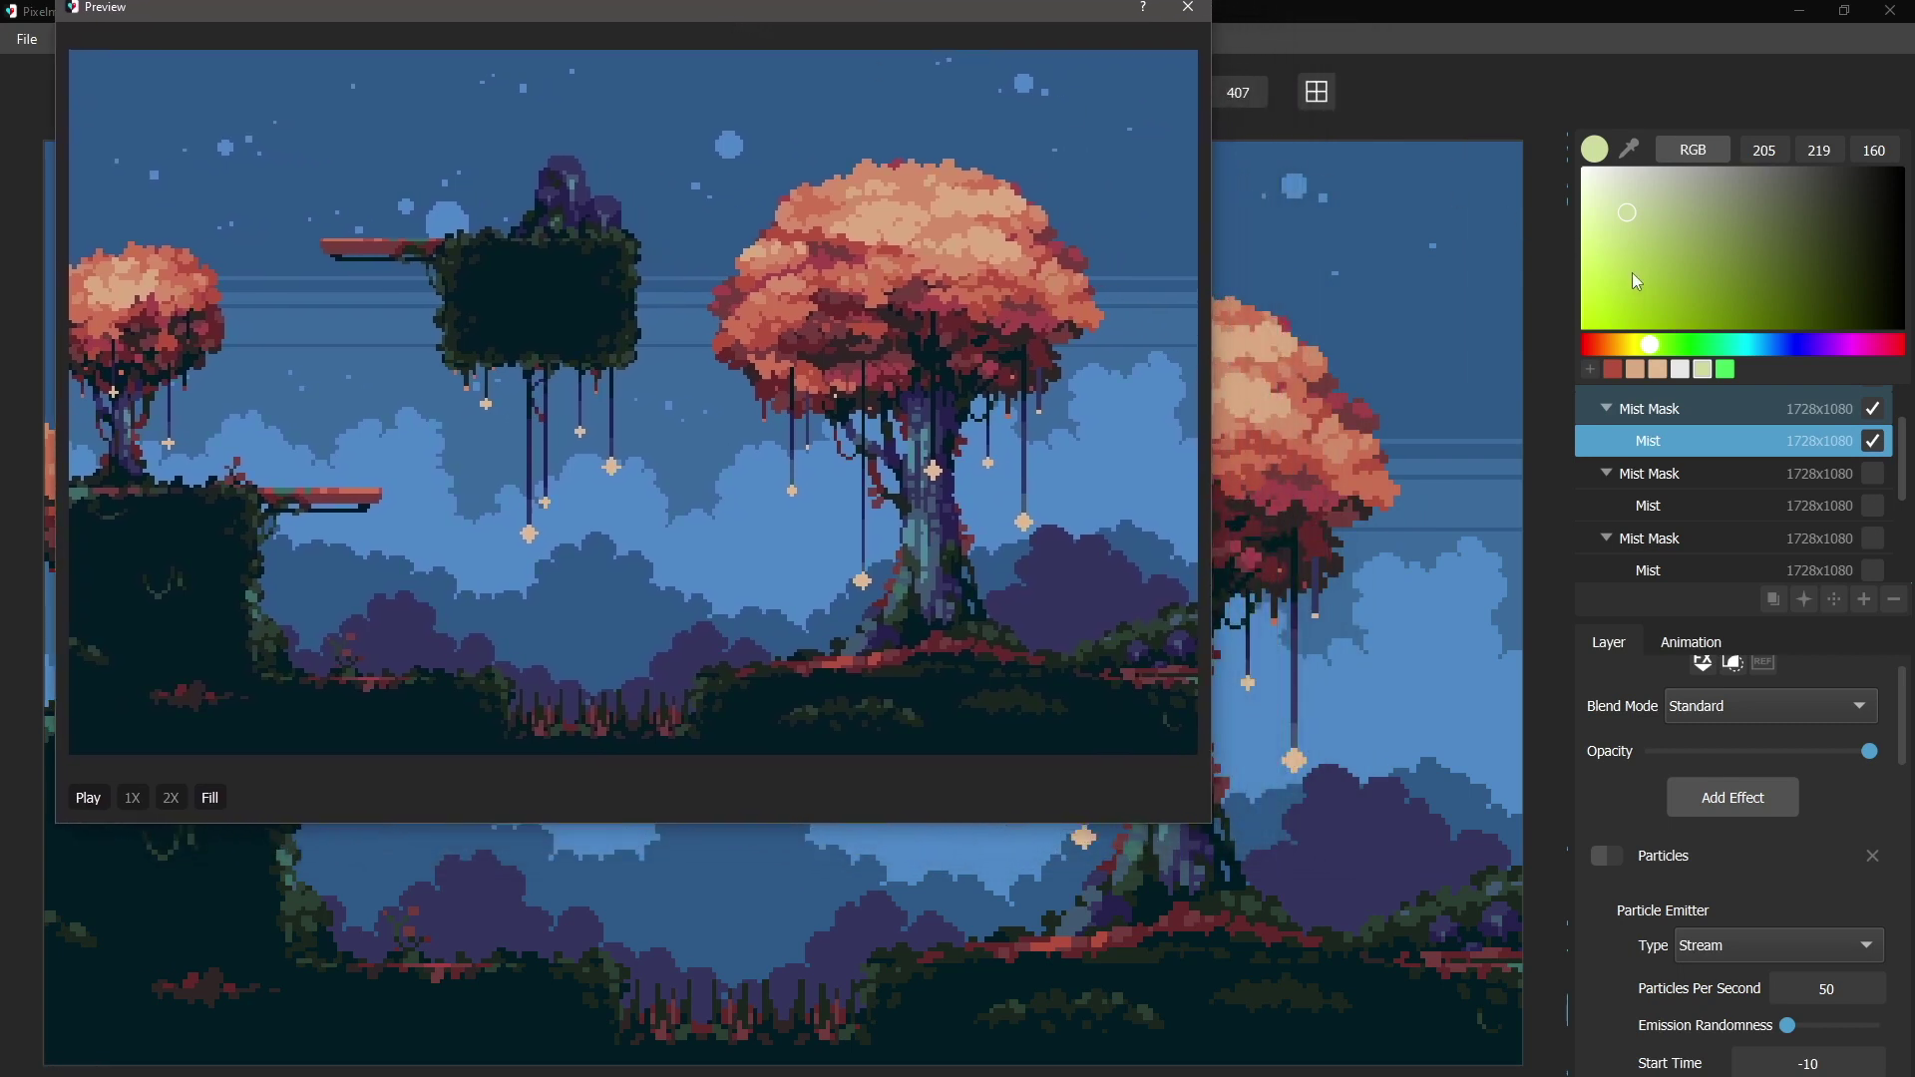
{"action": "left_click", "coordinate": [1613, 856]}
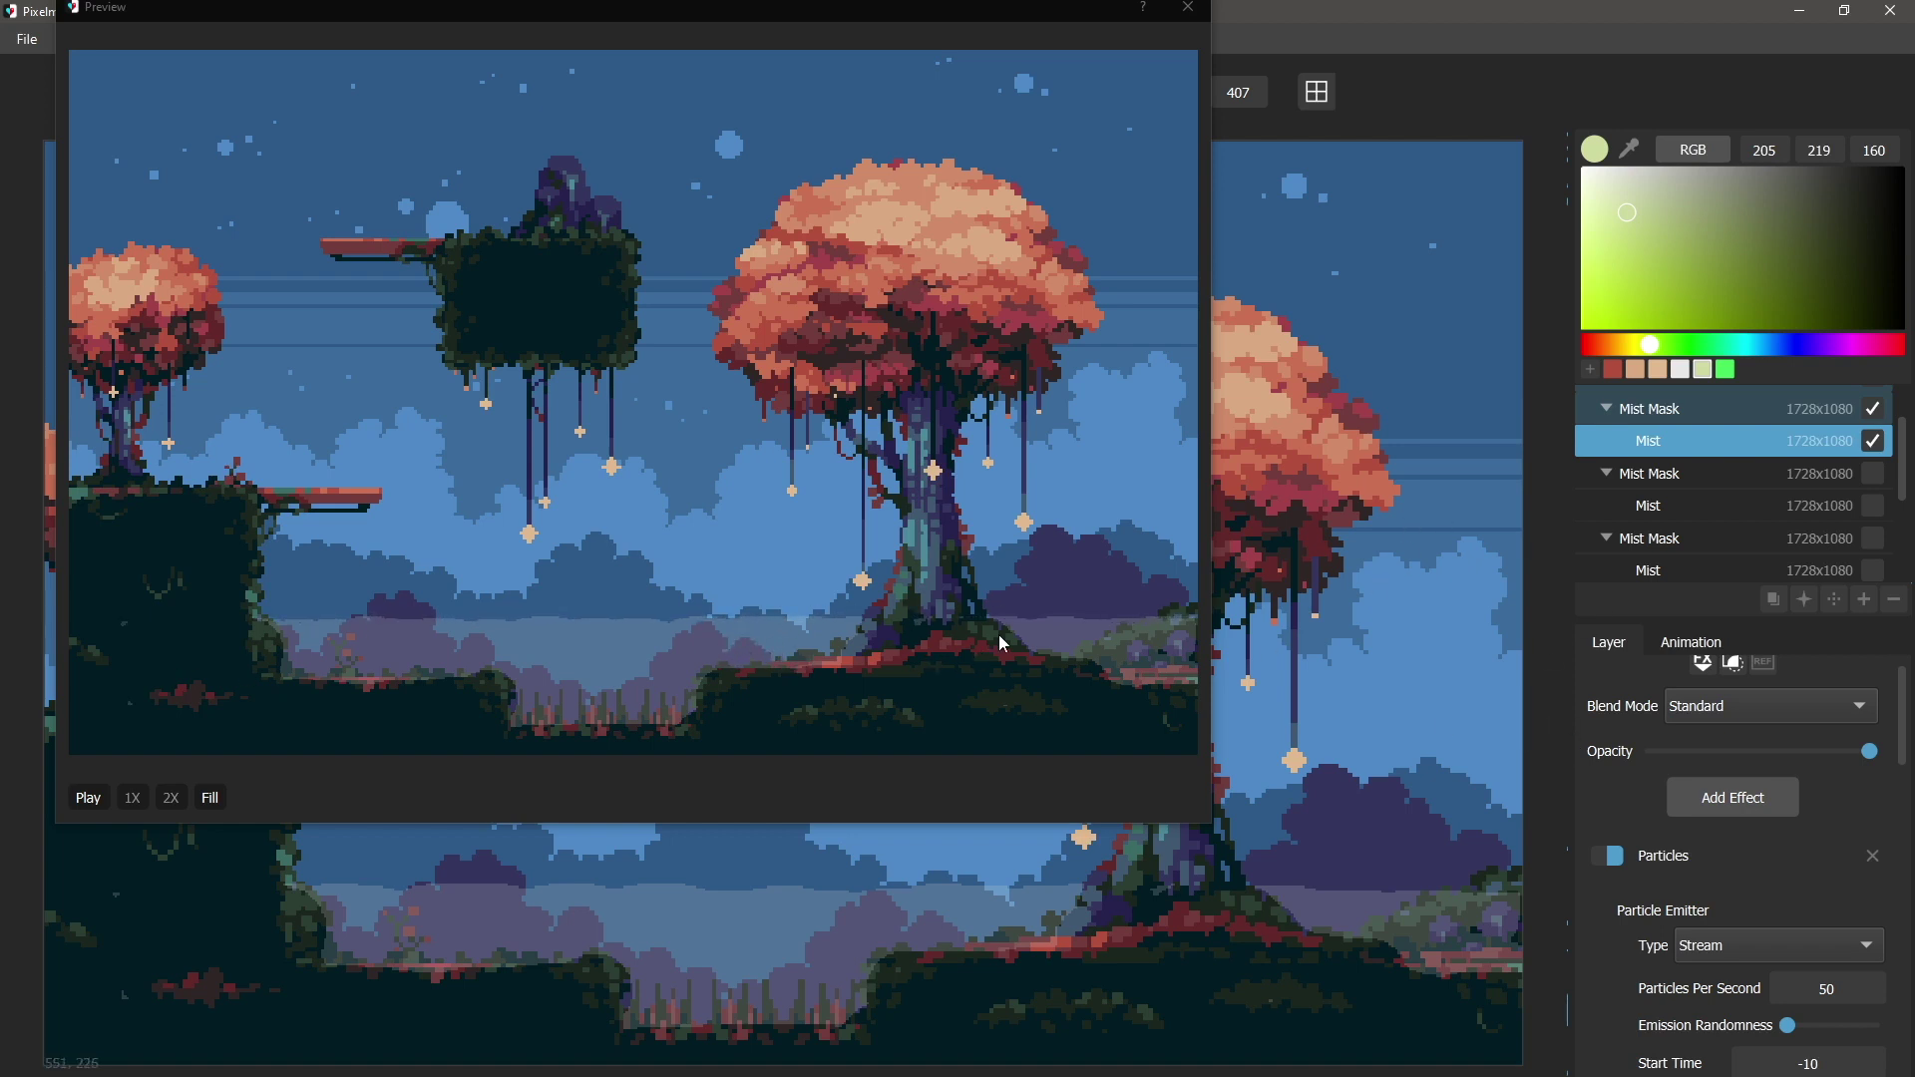
{"action": "scroll", "coordinate": [1614, 682], "scroll_direction": "down", "scroll_amount": 1}
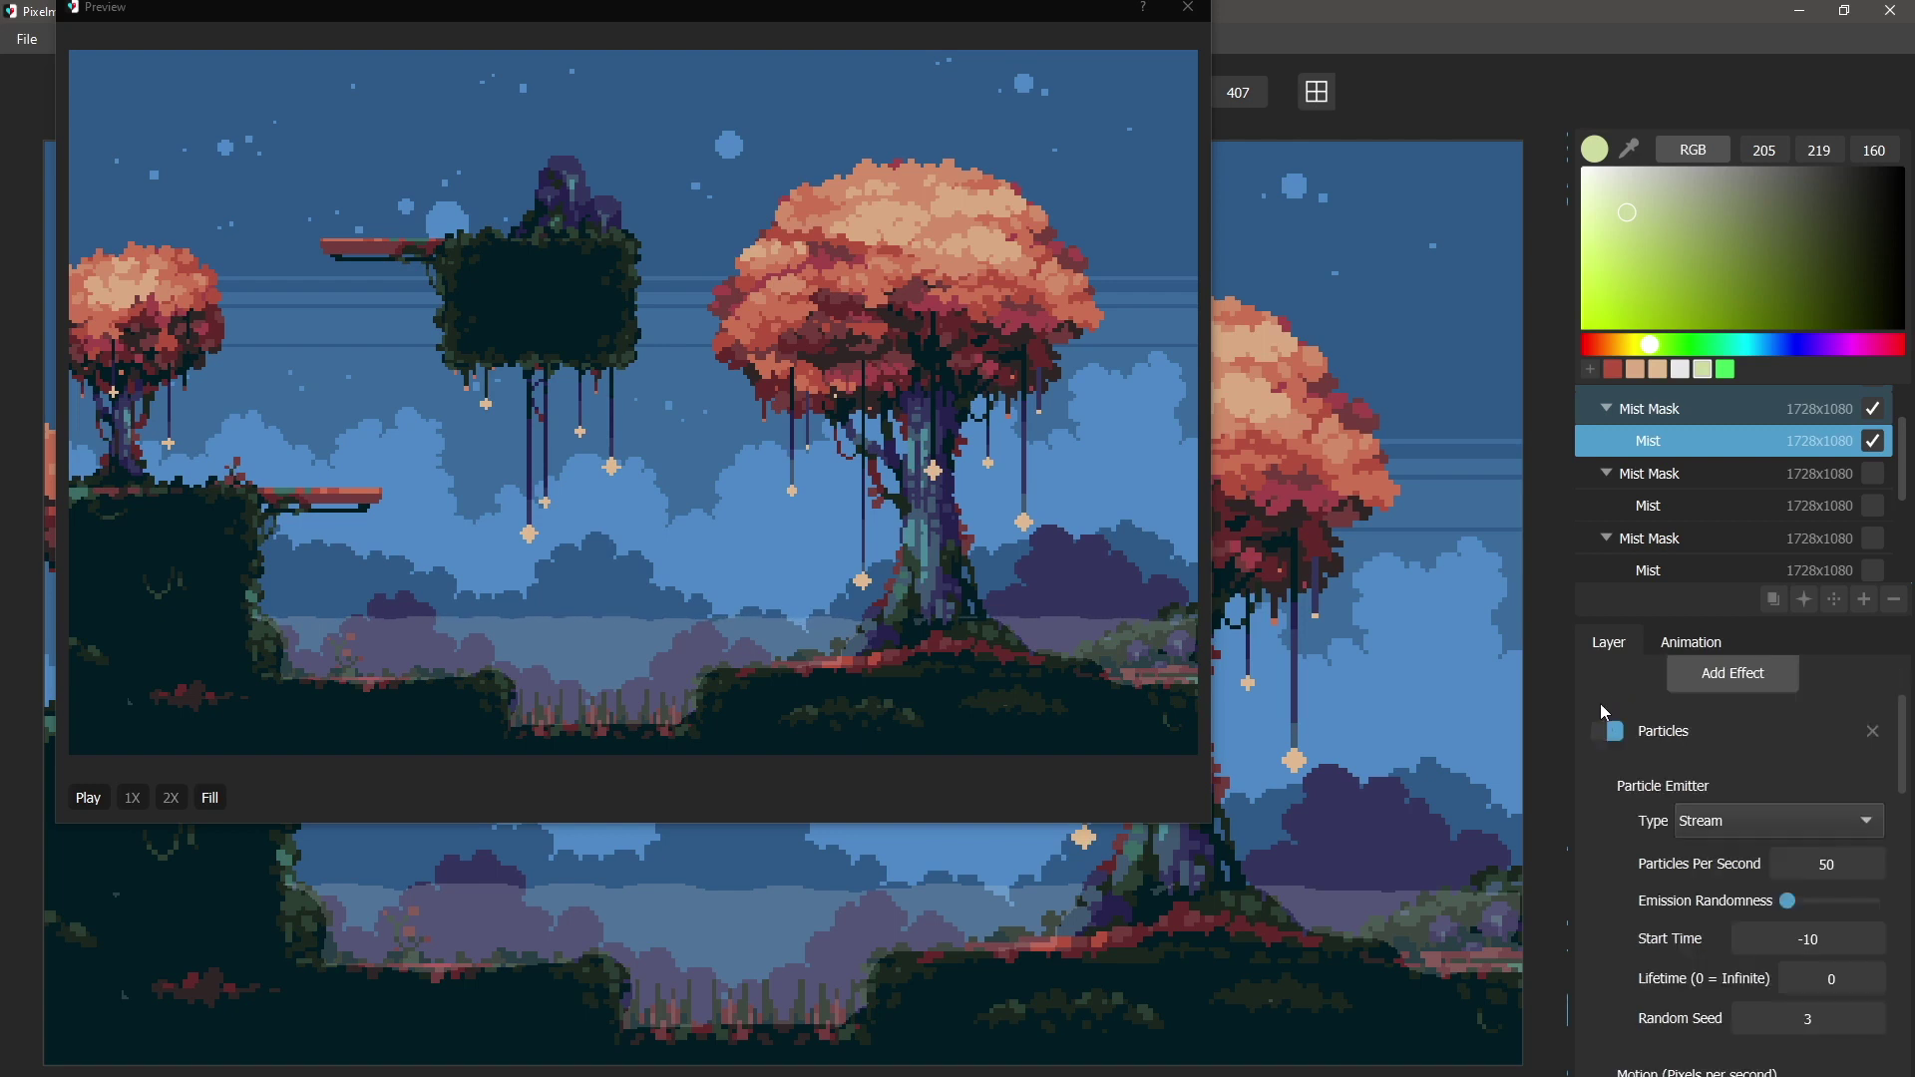
{"action": "scroll", "coordinate": [1606, 738], "scroll_direction": "down", "scroll_amount": 1}
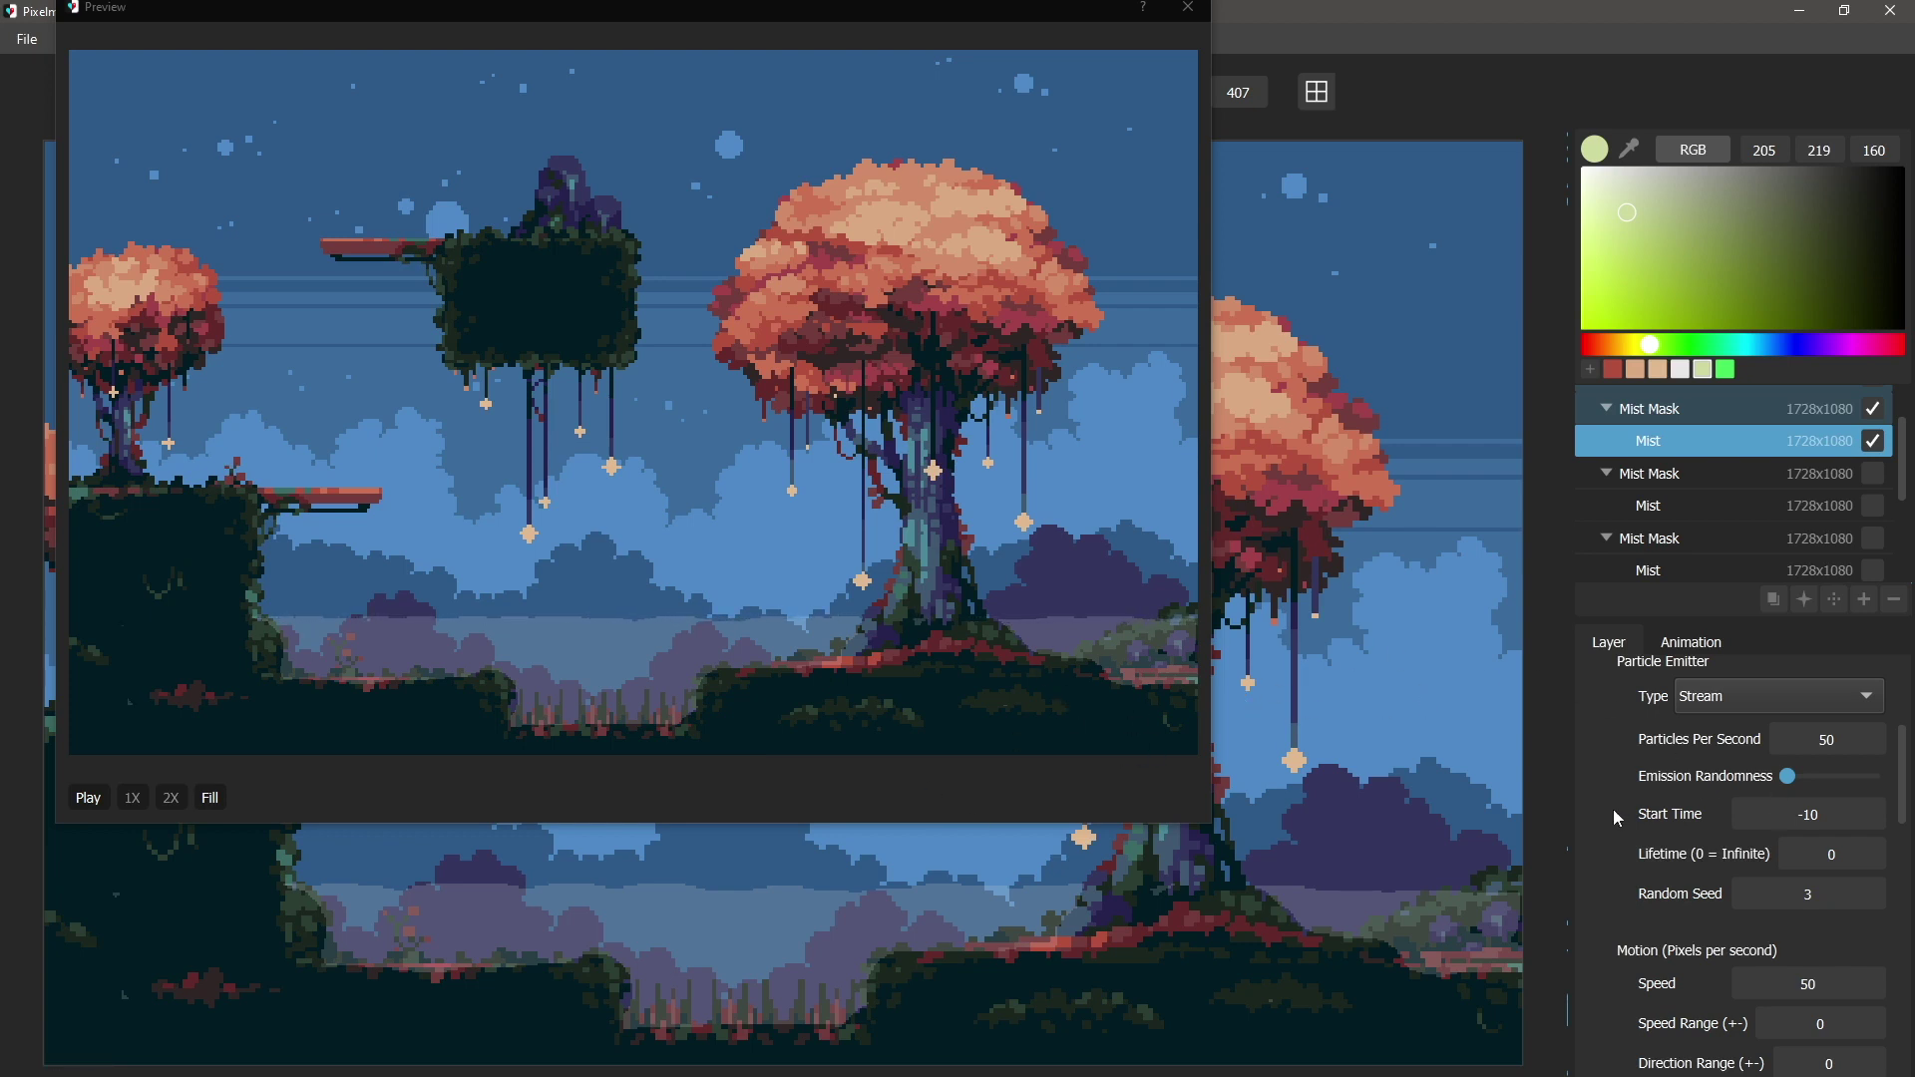
{"action": "scroll", "coordinate": [1613, 810], "scroll_direction": "down", "scroll_amount": 1}
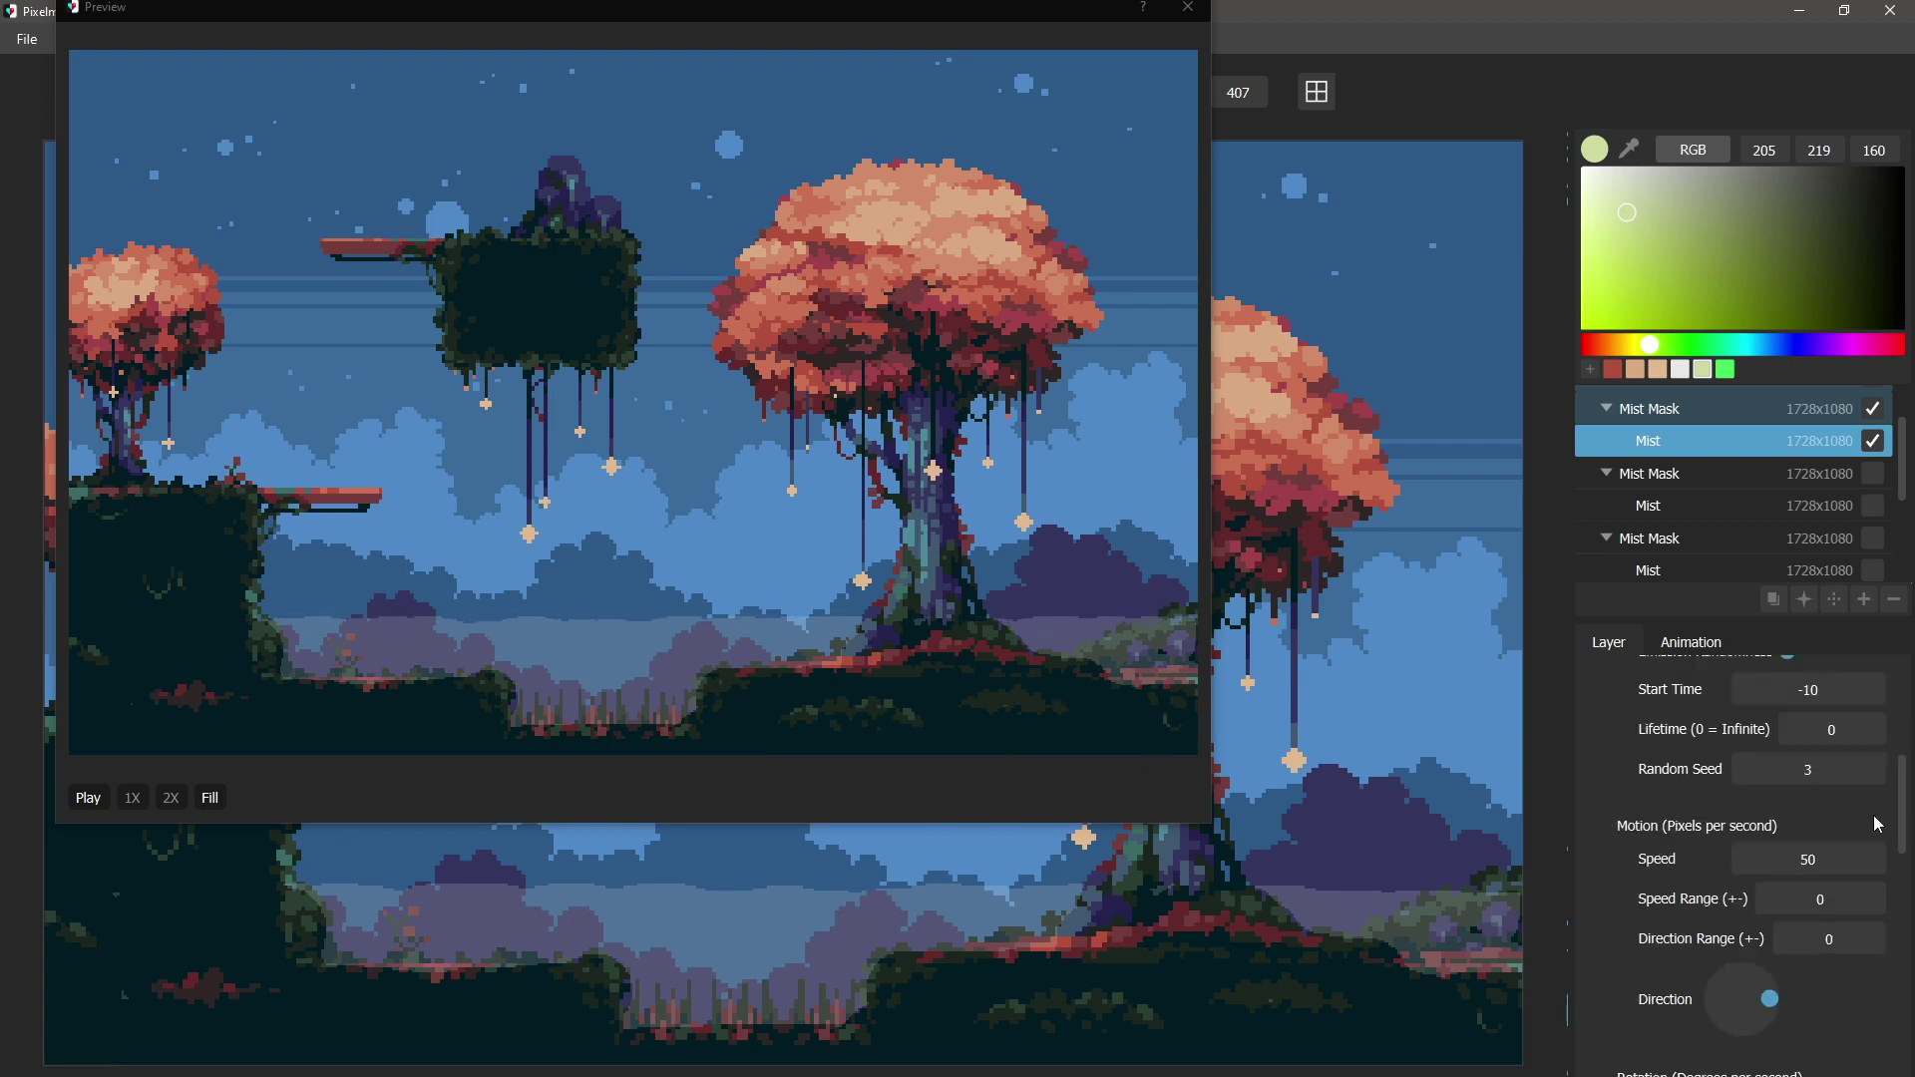
{"action": "left_click_drag", "start_coordinate": [1905, 823], "coordinate": [1814, 816]}
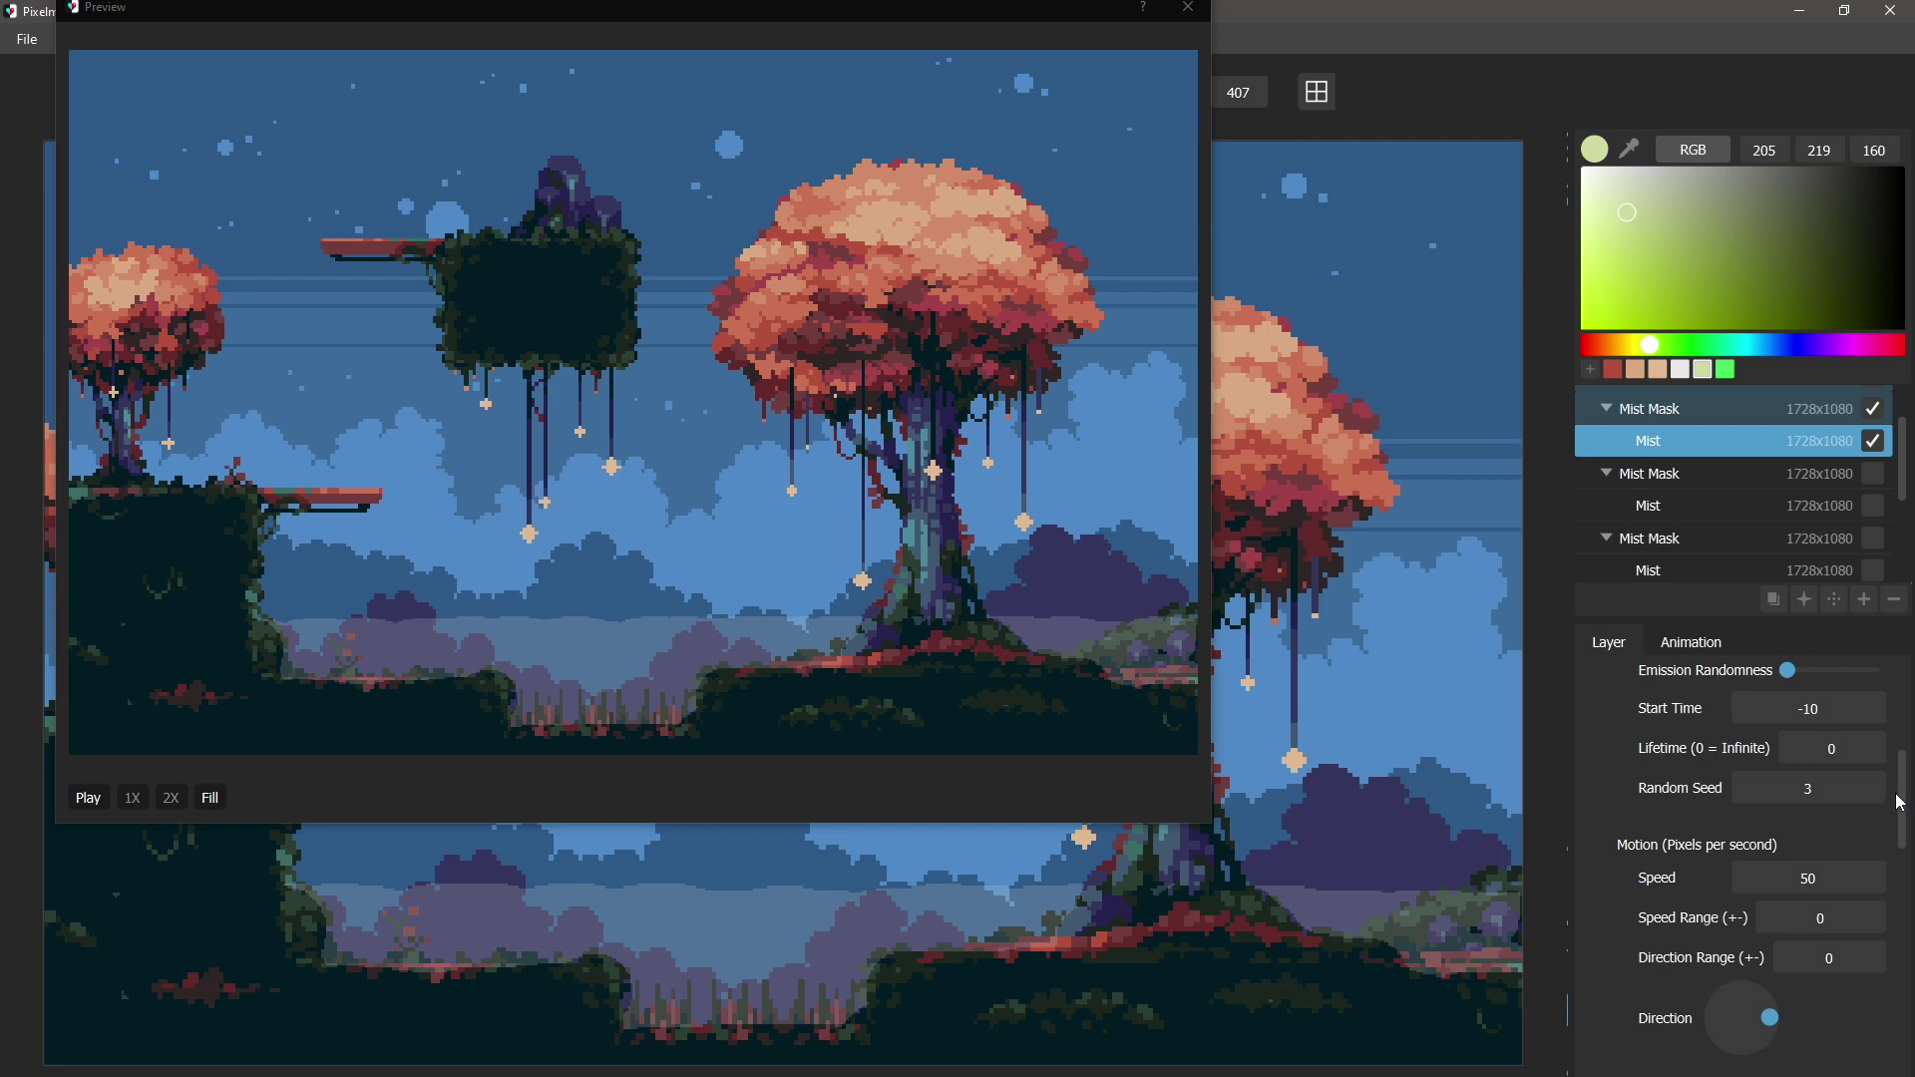
{"action": "left_click_drag", "start_coordinate": [1905, 806], "coordinate": [1905, 828]}
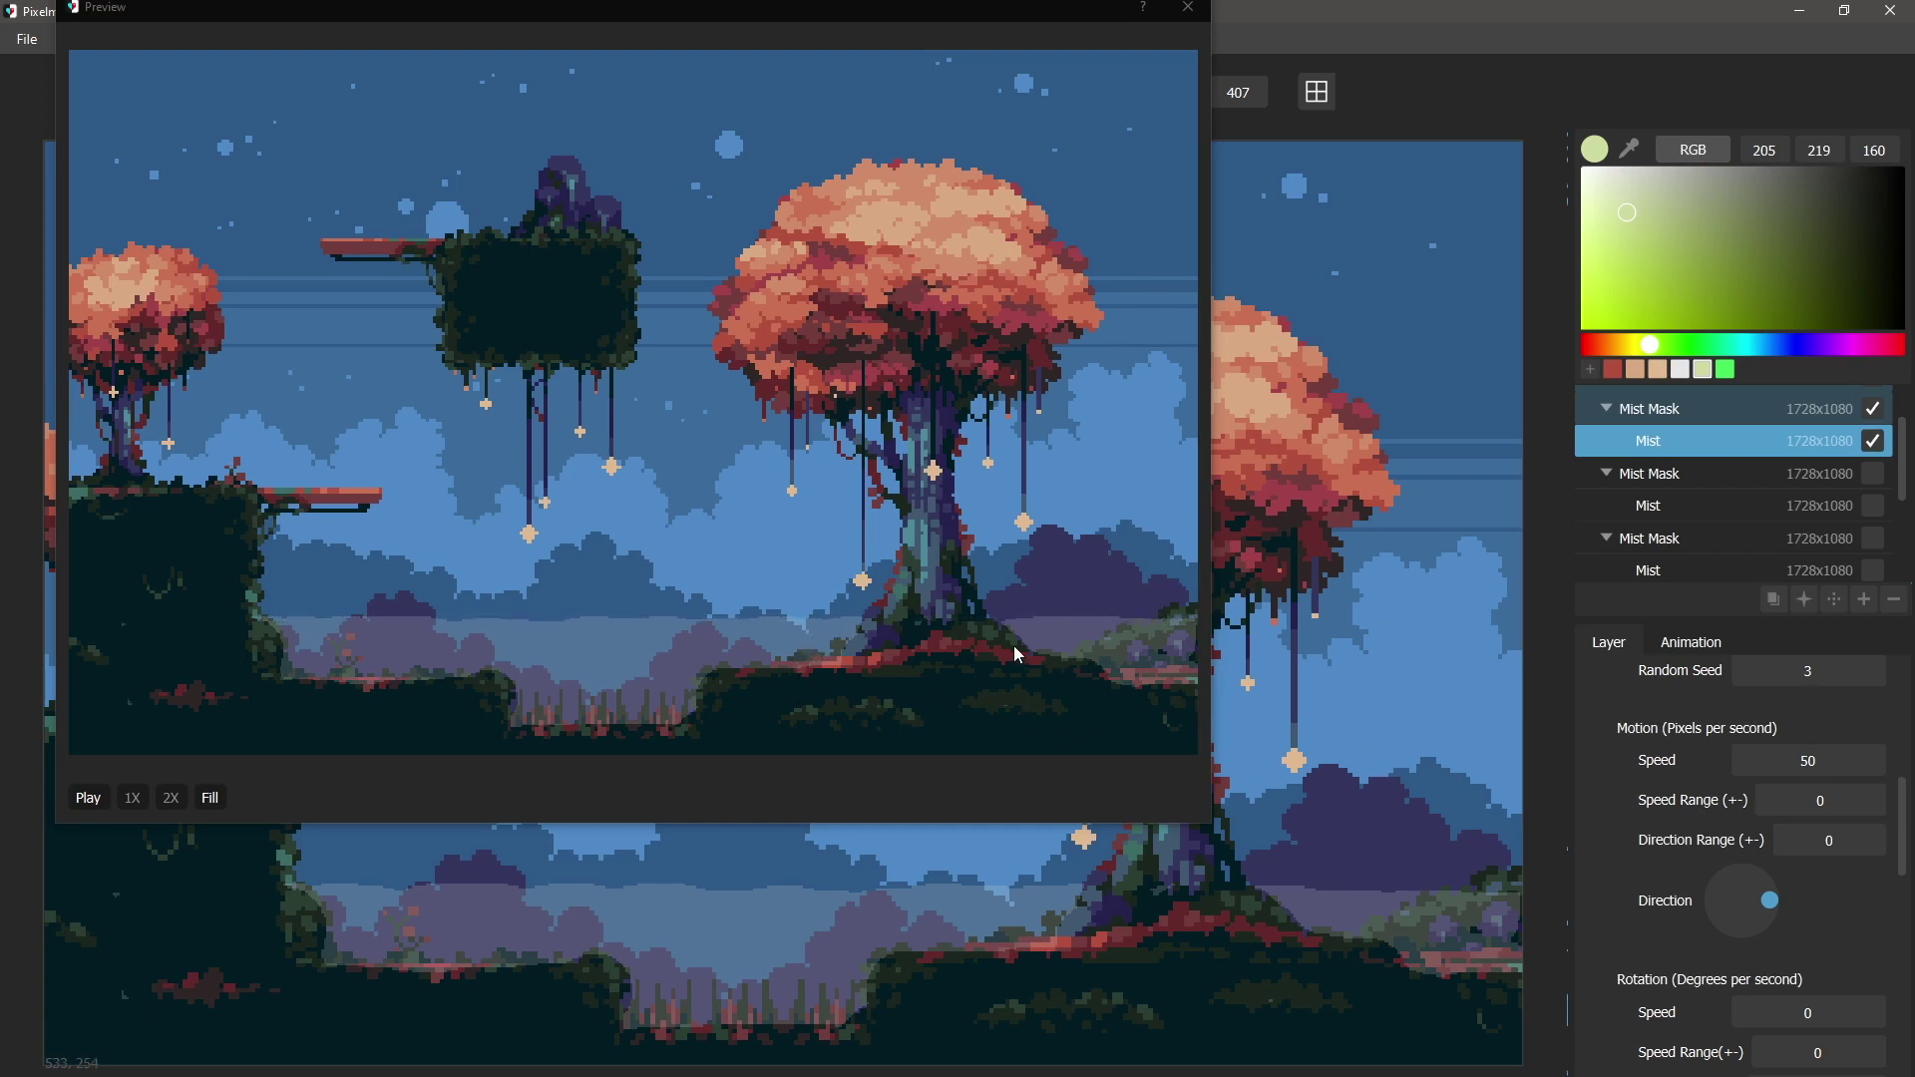
{"action": "scroll", "coordinate": [1906, 843], "scroll_direction": "down", "scroll_amount": 1}
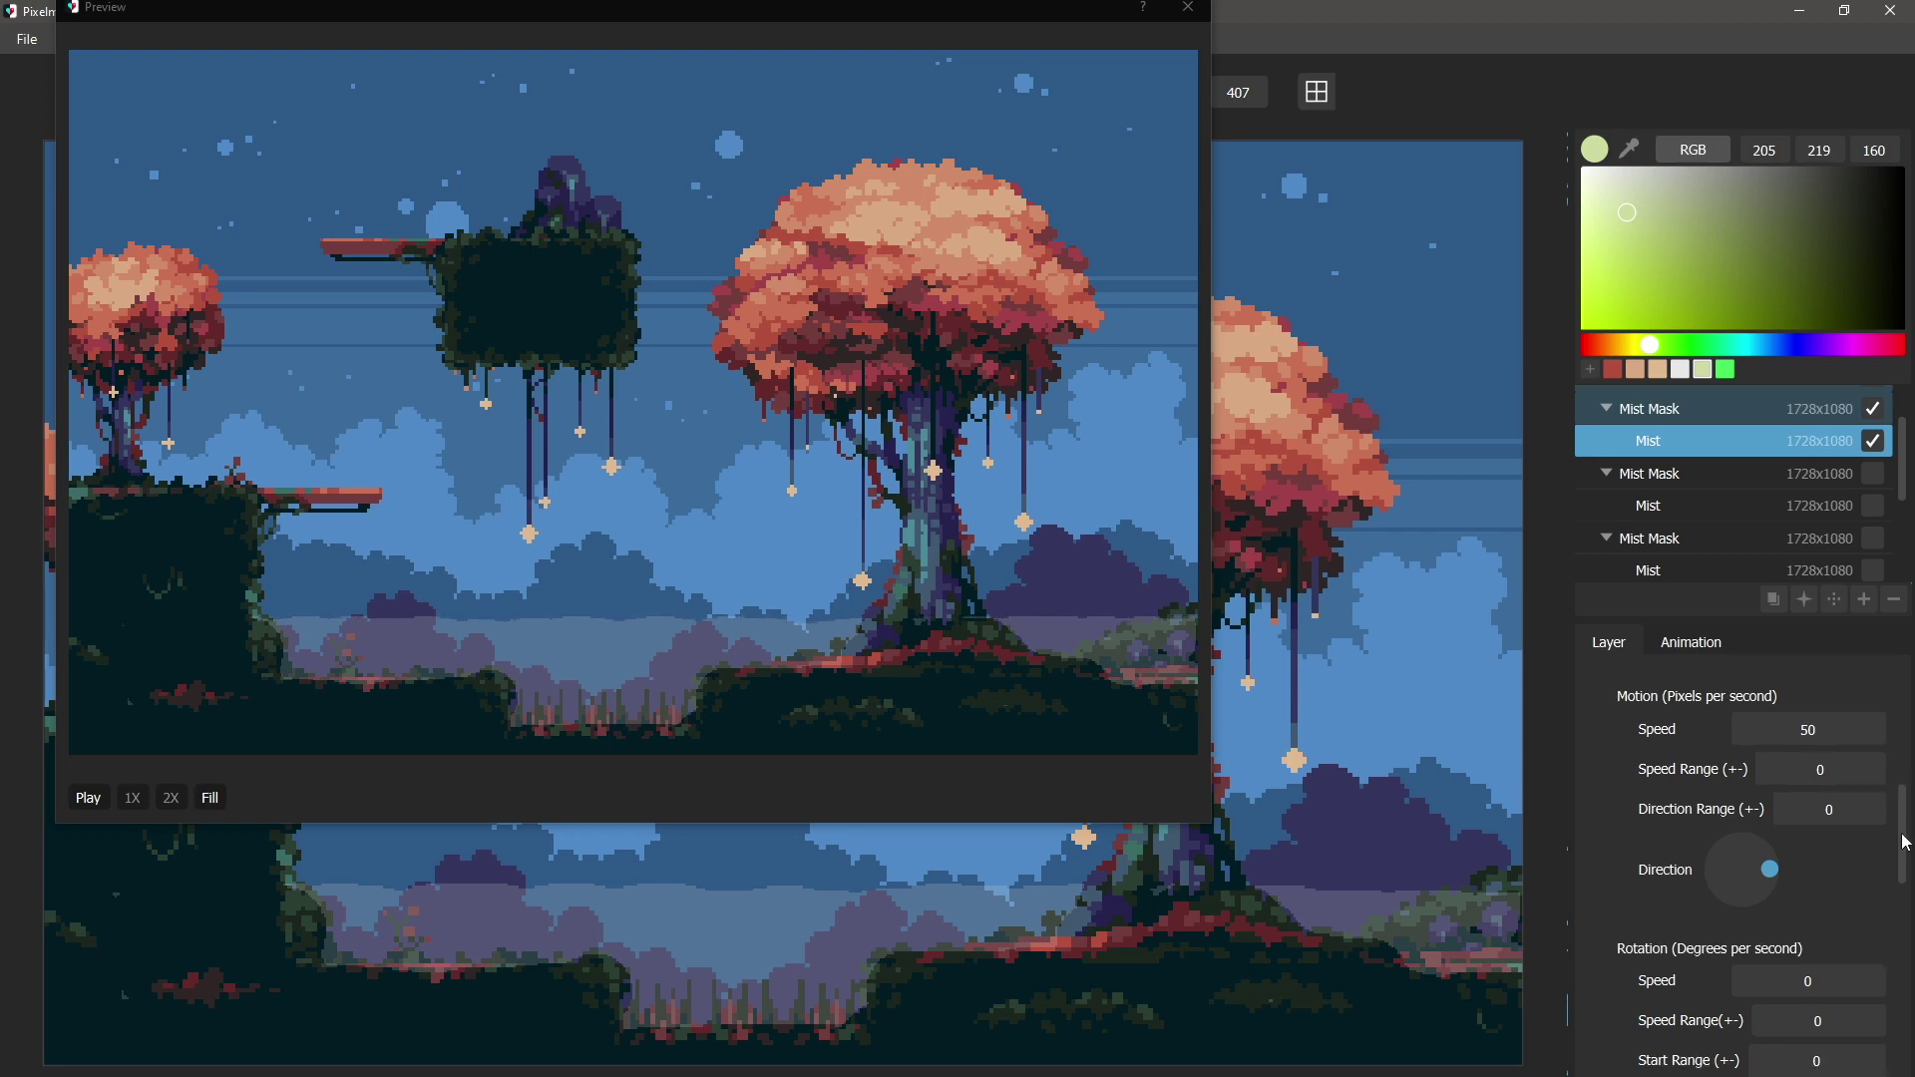
{"action": "left_click_drag", "start_coordinate": [1906, 843], "coordinate": [1903, 966]}
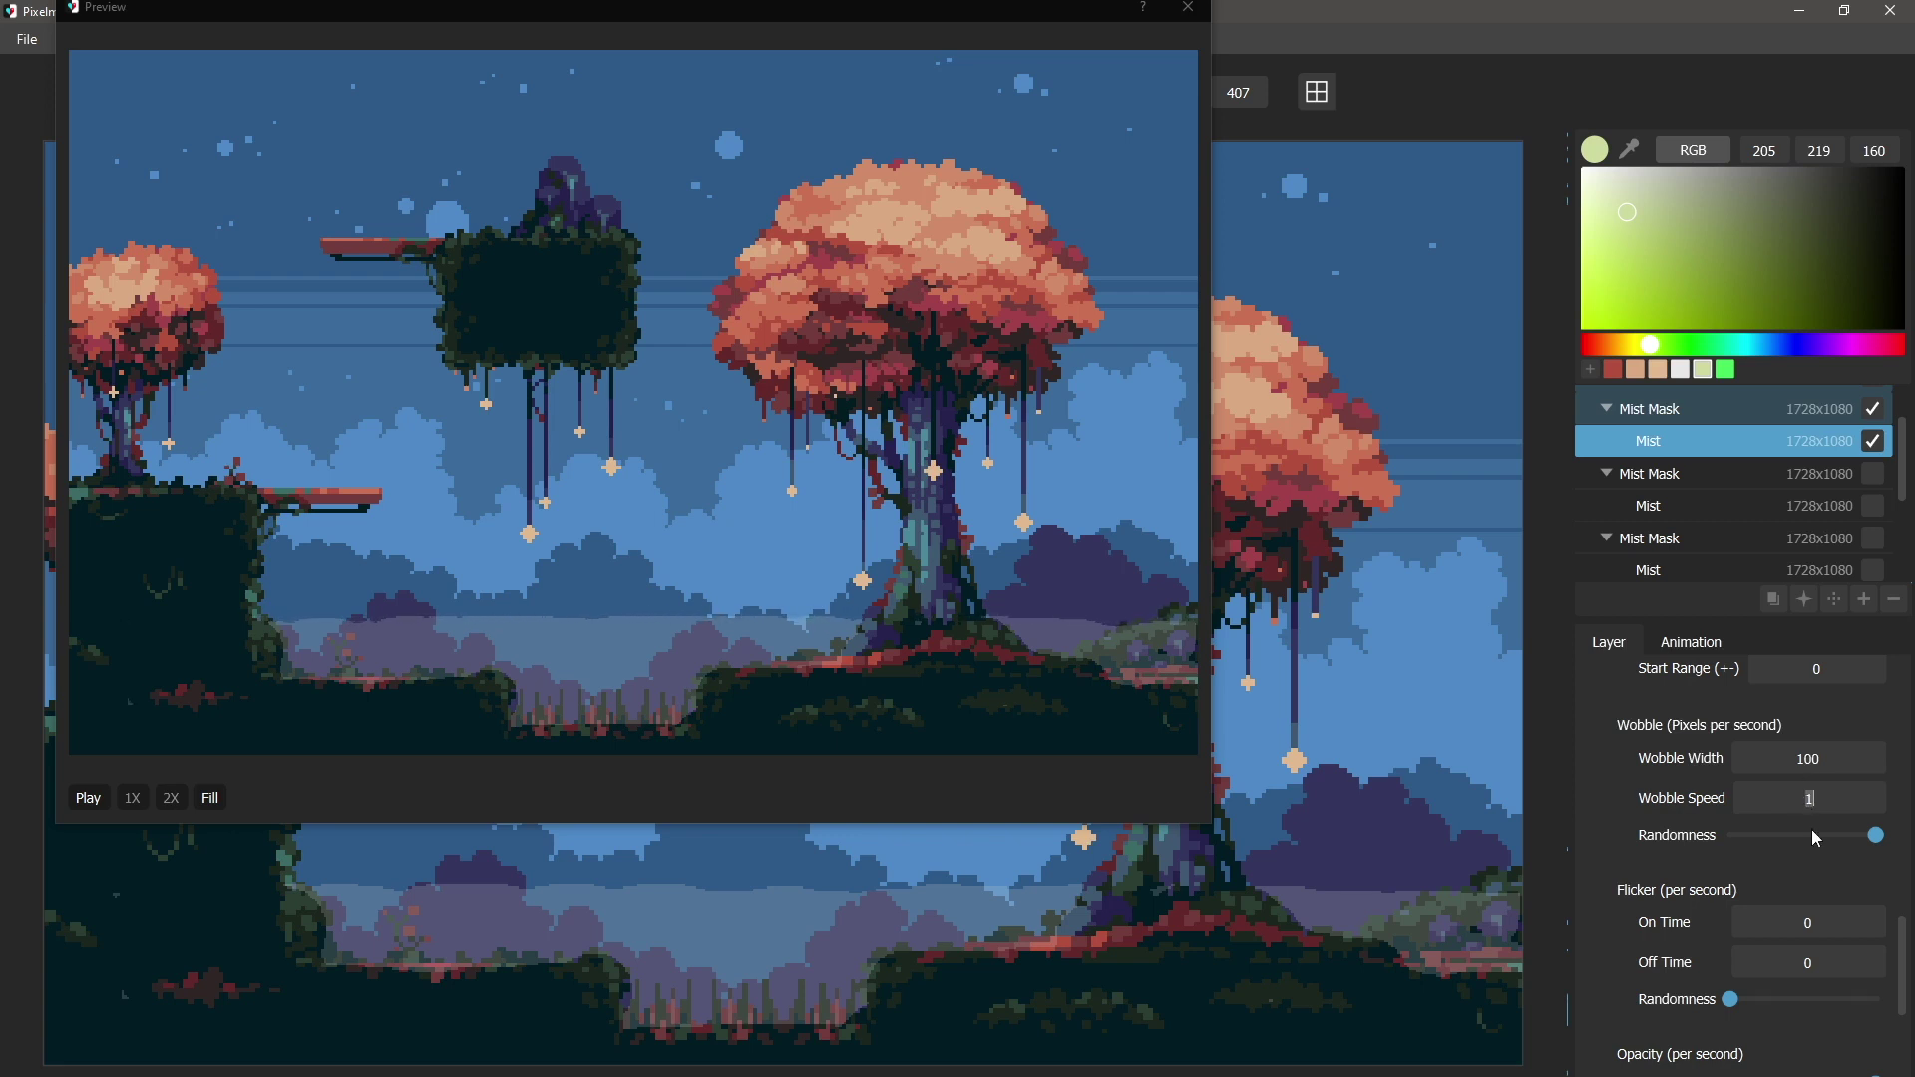
Set the mist's Wobble Speed to 0, check the Mist Mask settings, then set Wobble Speed back to 1
{"action": "type", "text": "0"}
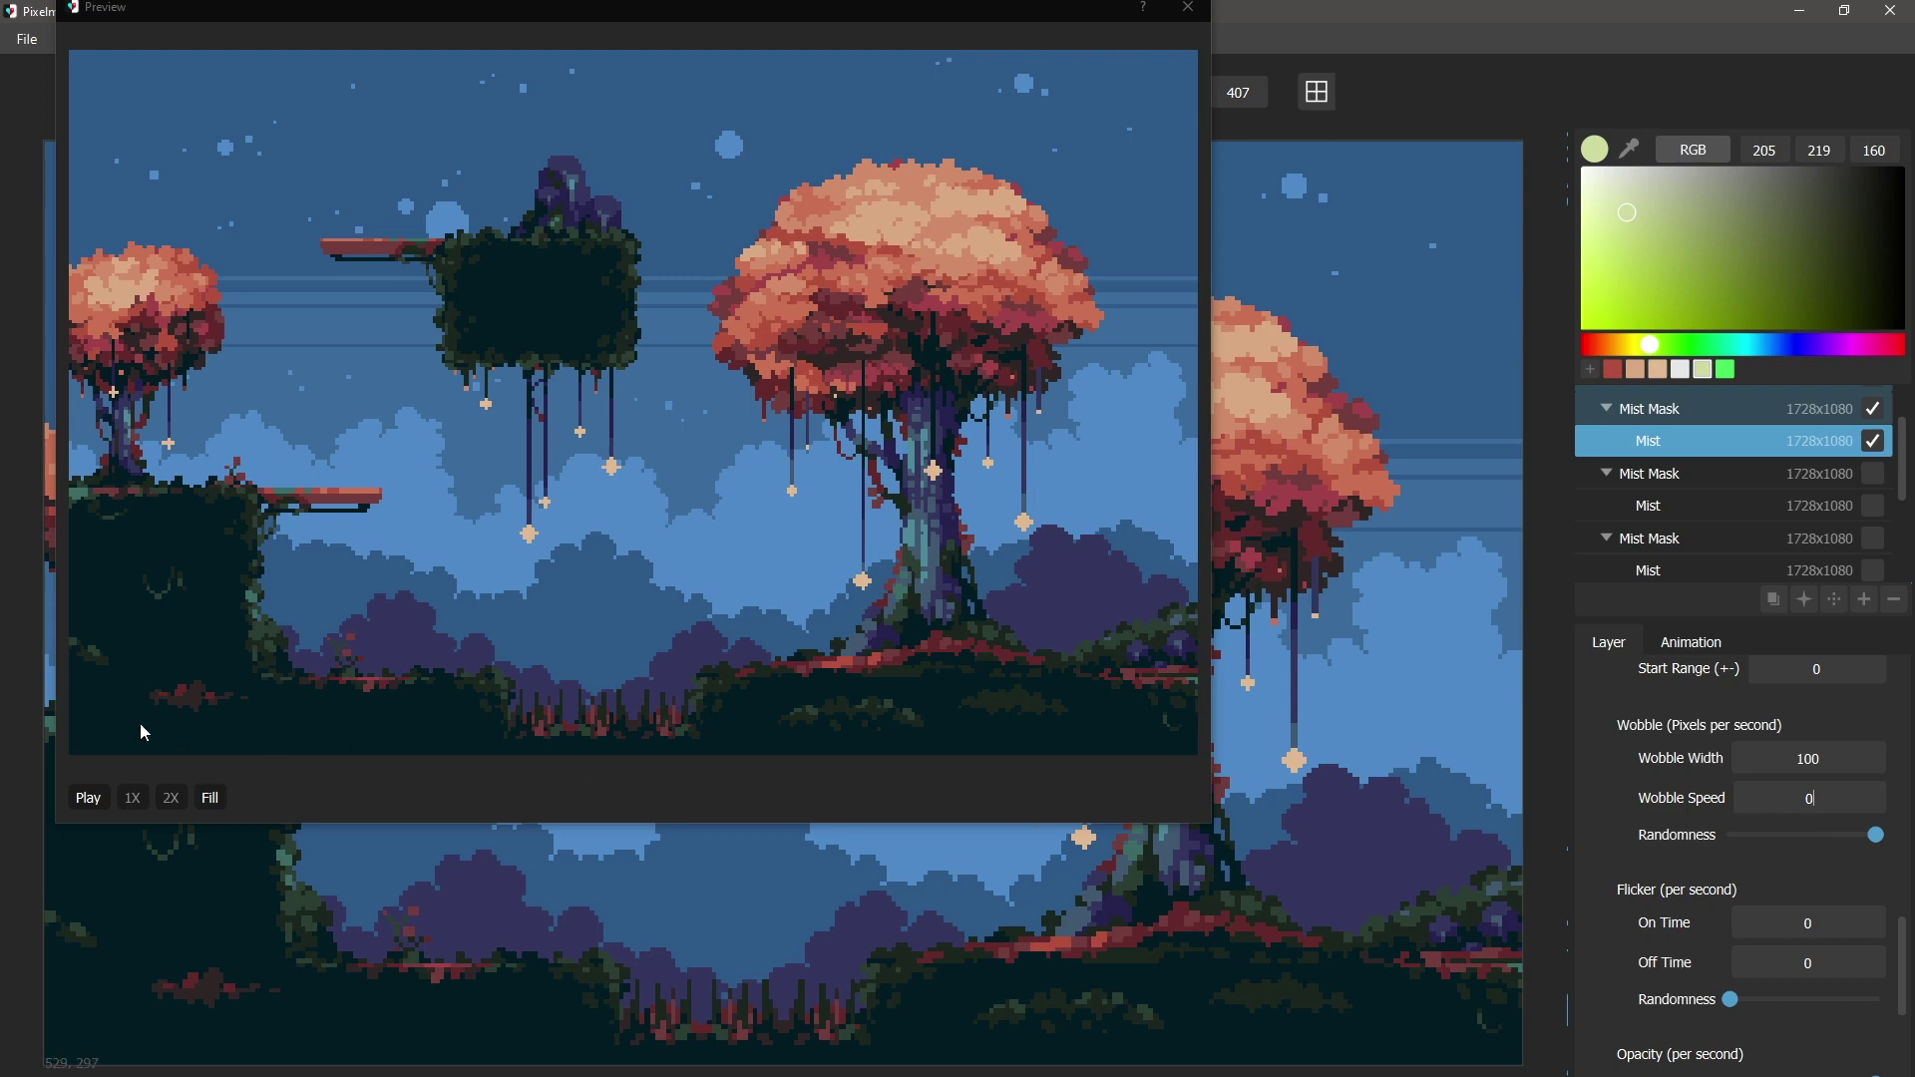
{"action": "left_click", "coordinate": [1676, 453]}
{"action": "left_click", "coordinate": [1669, 412]}
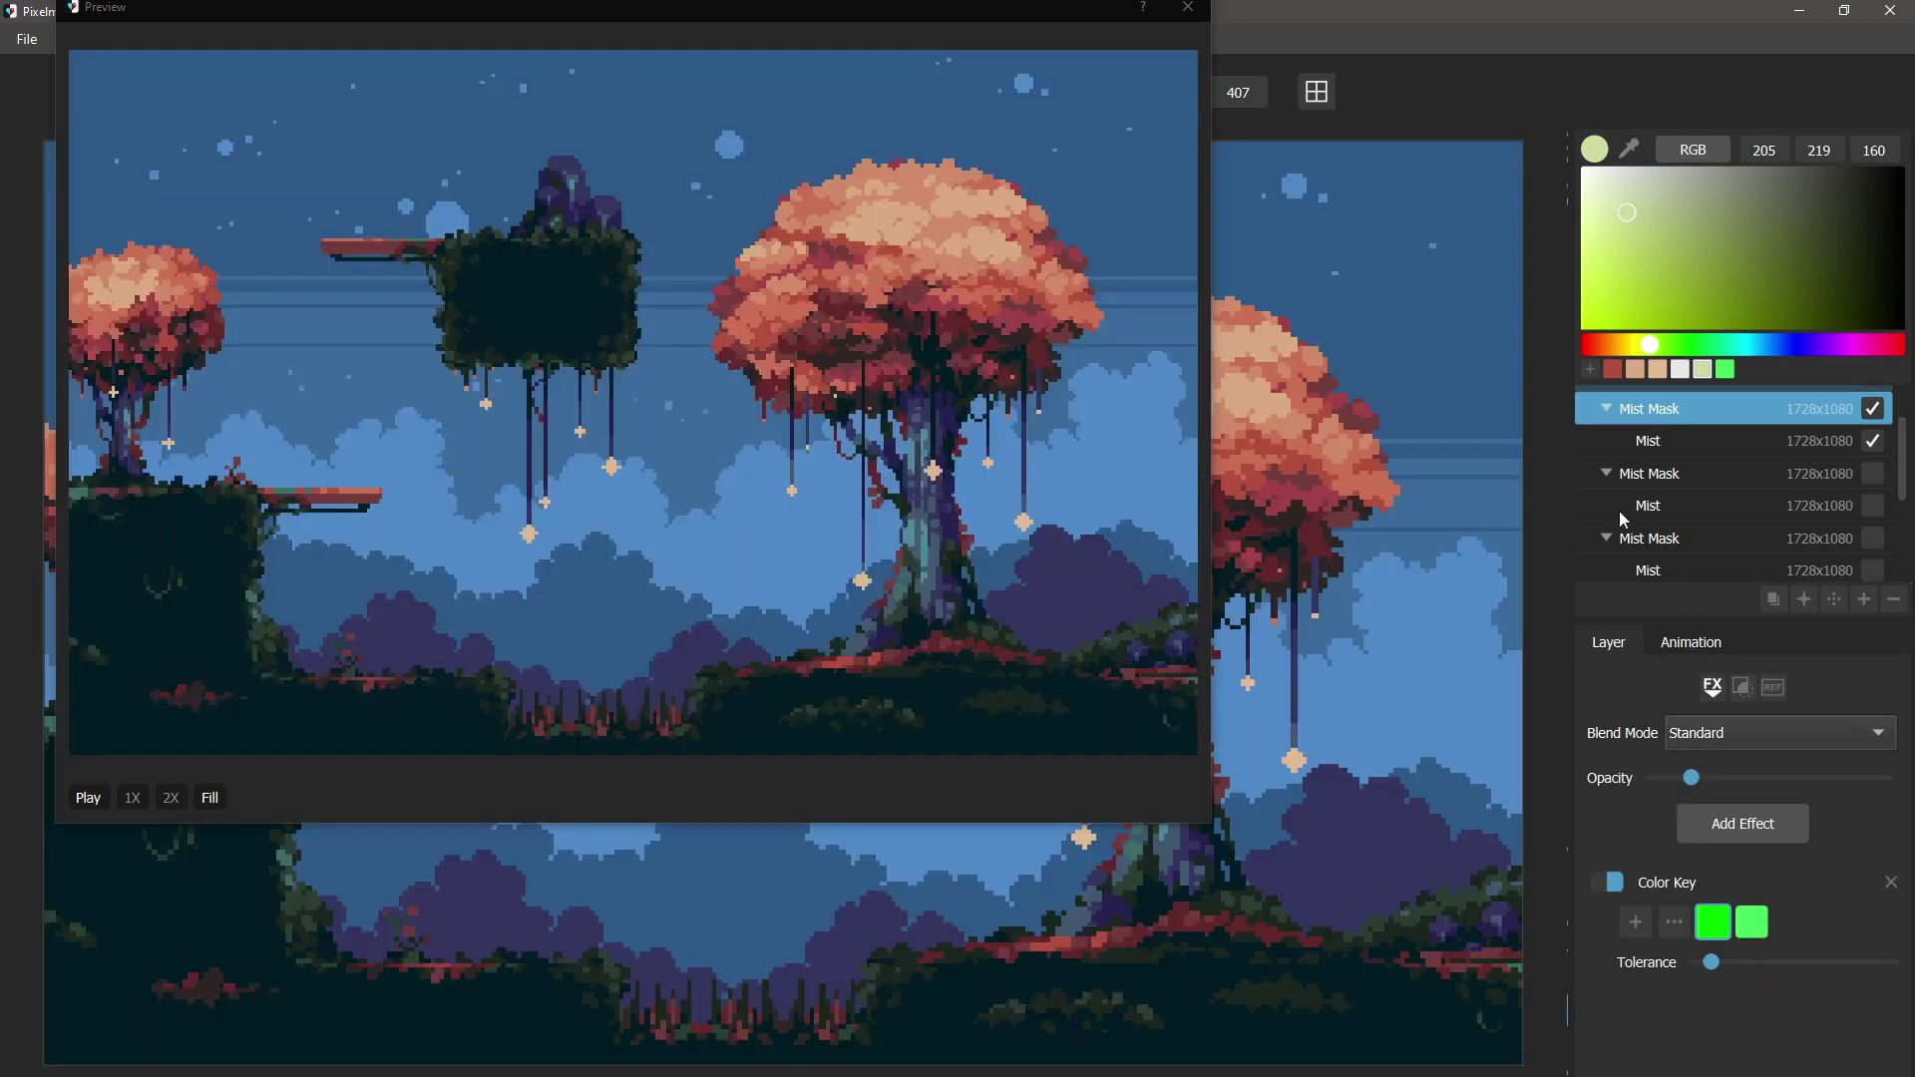
{"action": "left_click", "coordinate": [1671, 445]}
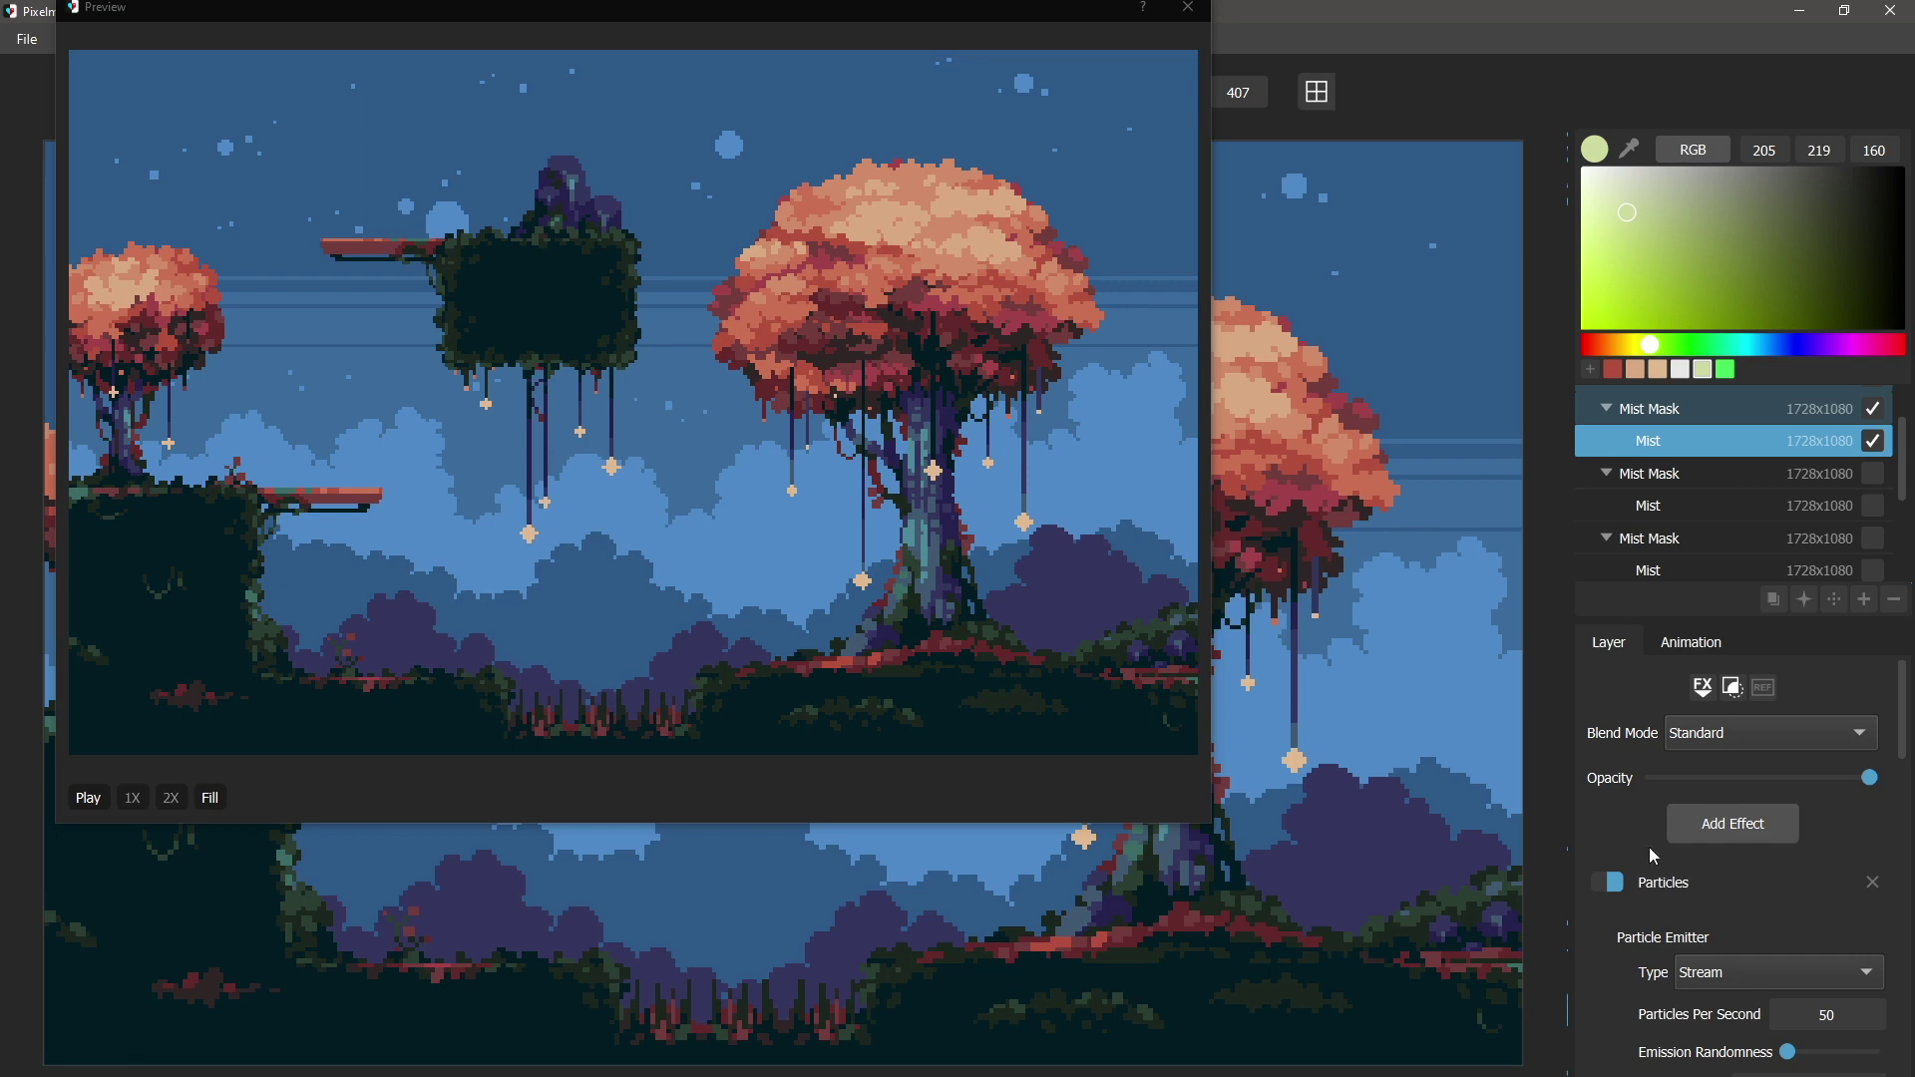
{"action": "scroll", "coordinate": [1651, 868], "scroll_direction": "down", "scroll_amount": 5}
{"action": "scroll", "coordinate": [1643, 880], "scroll_direction": "down", "scroll_amount": 10}
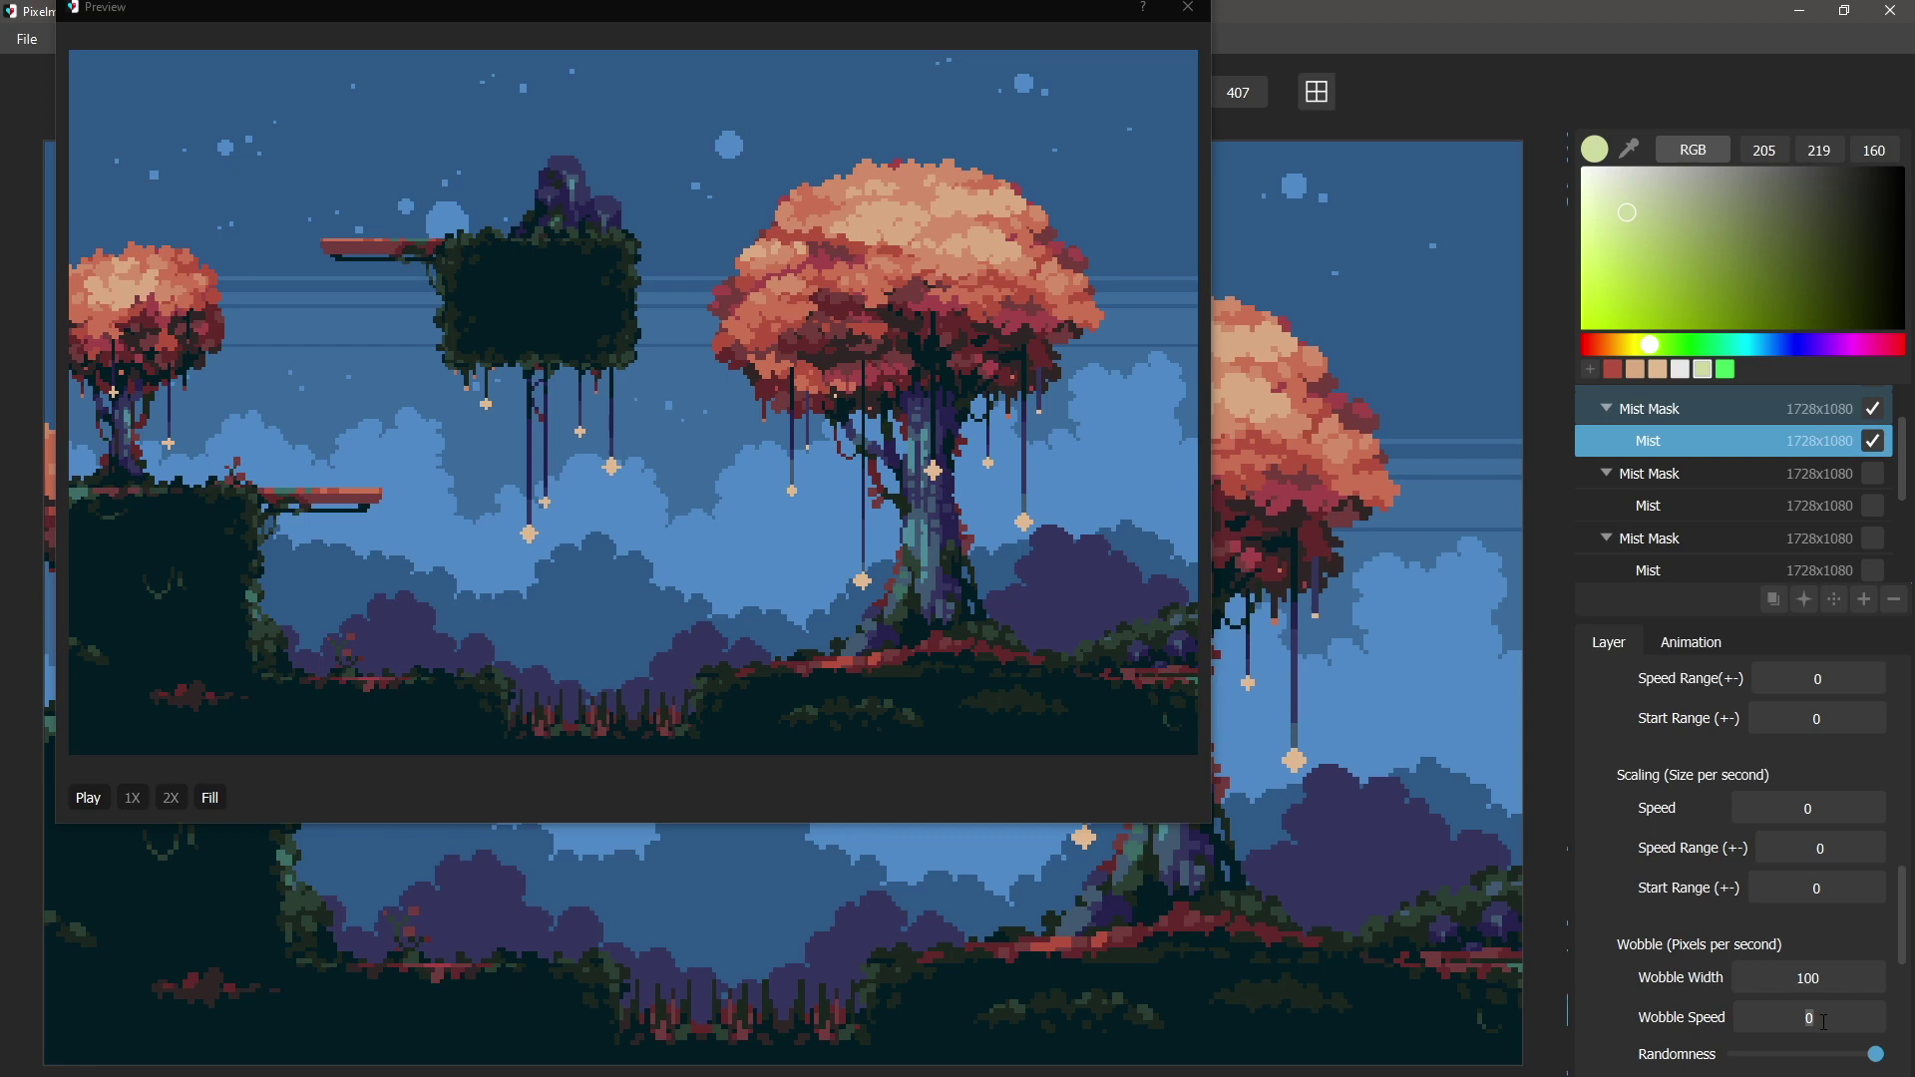
{"action": "type", "text": "1"}
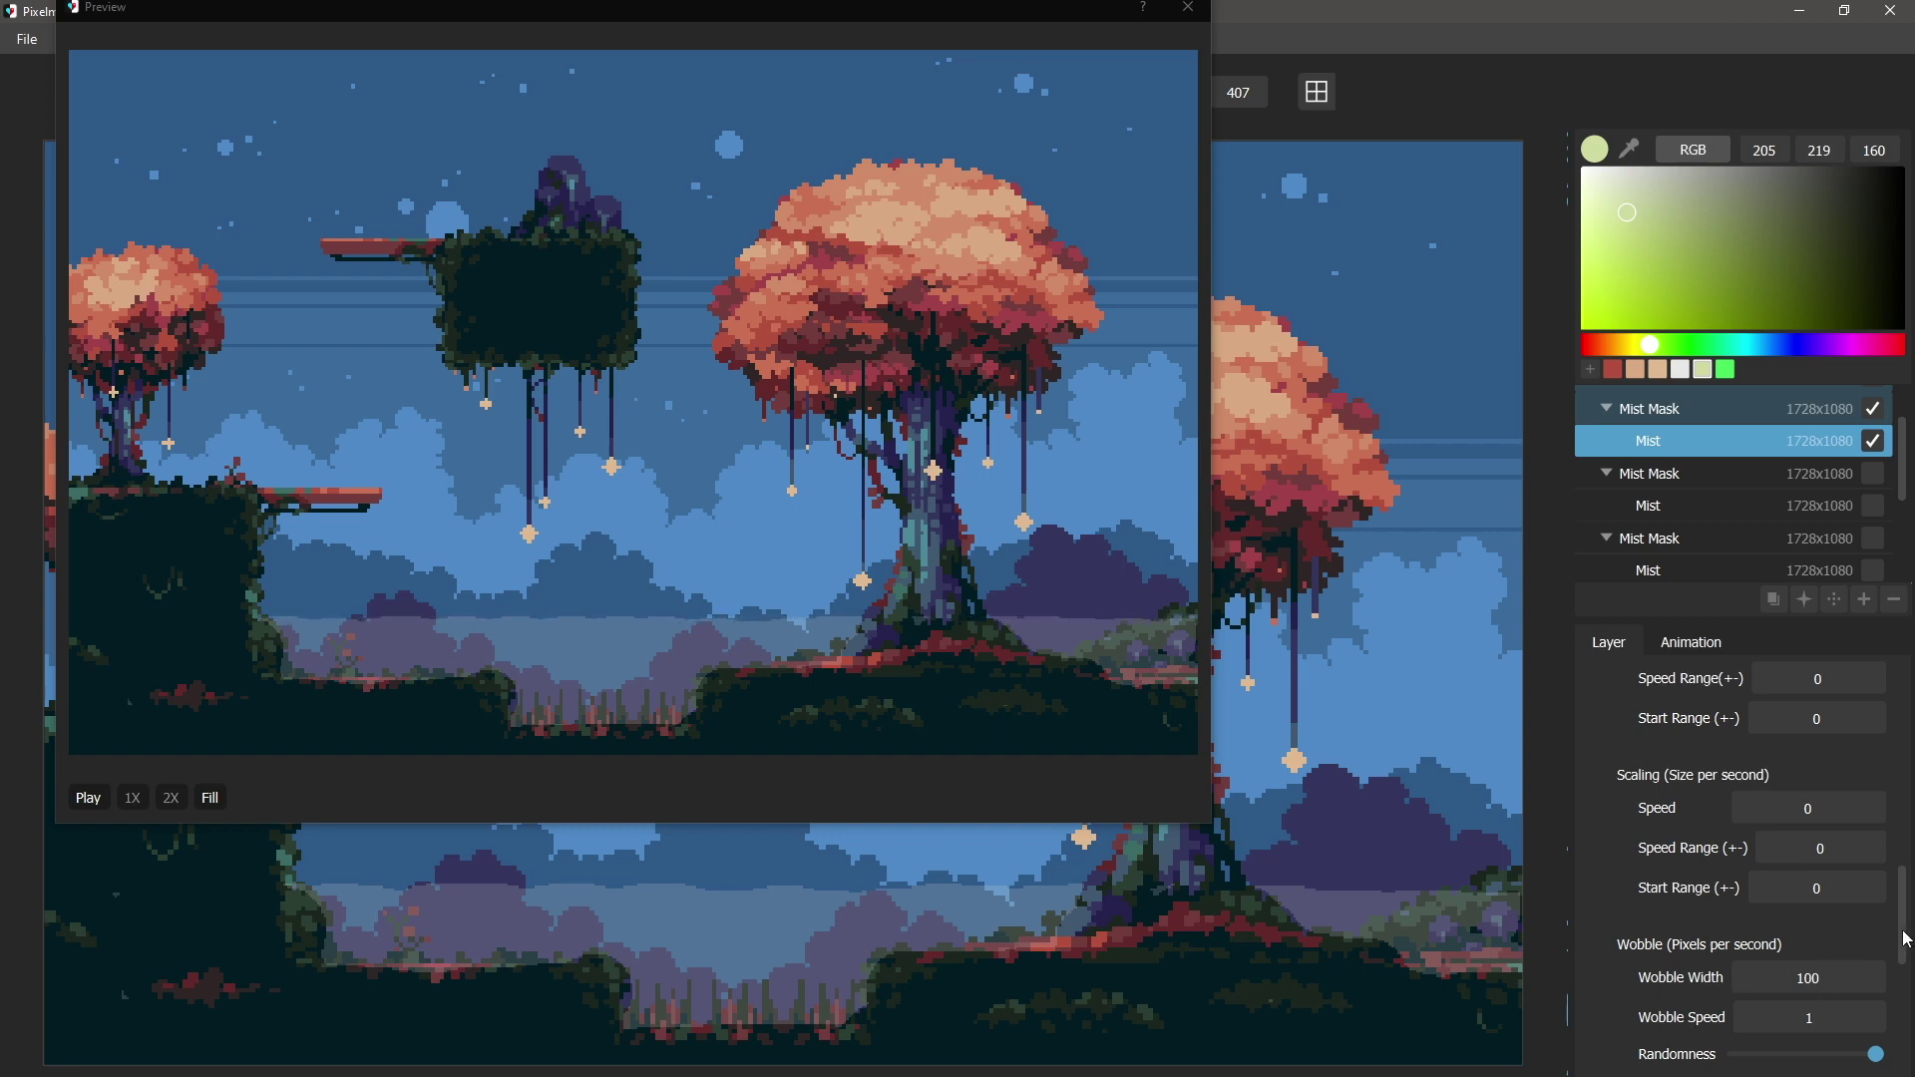
Try zero wobble randomness and higher flicker randomness, then restore wobble randomness to maximum
{"action": "scroll", "coordinate": [1854, 901], "scroll_direction": "down", "scroll_amount": 3}
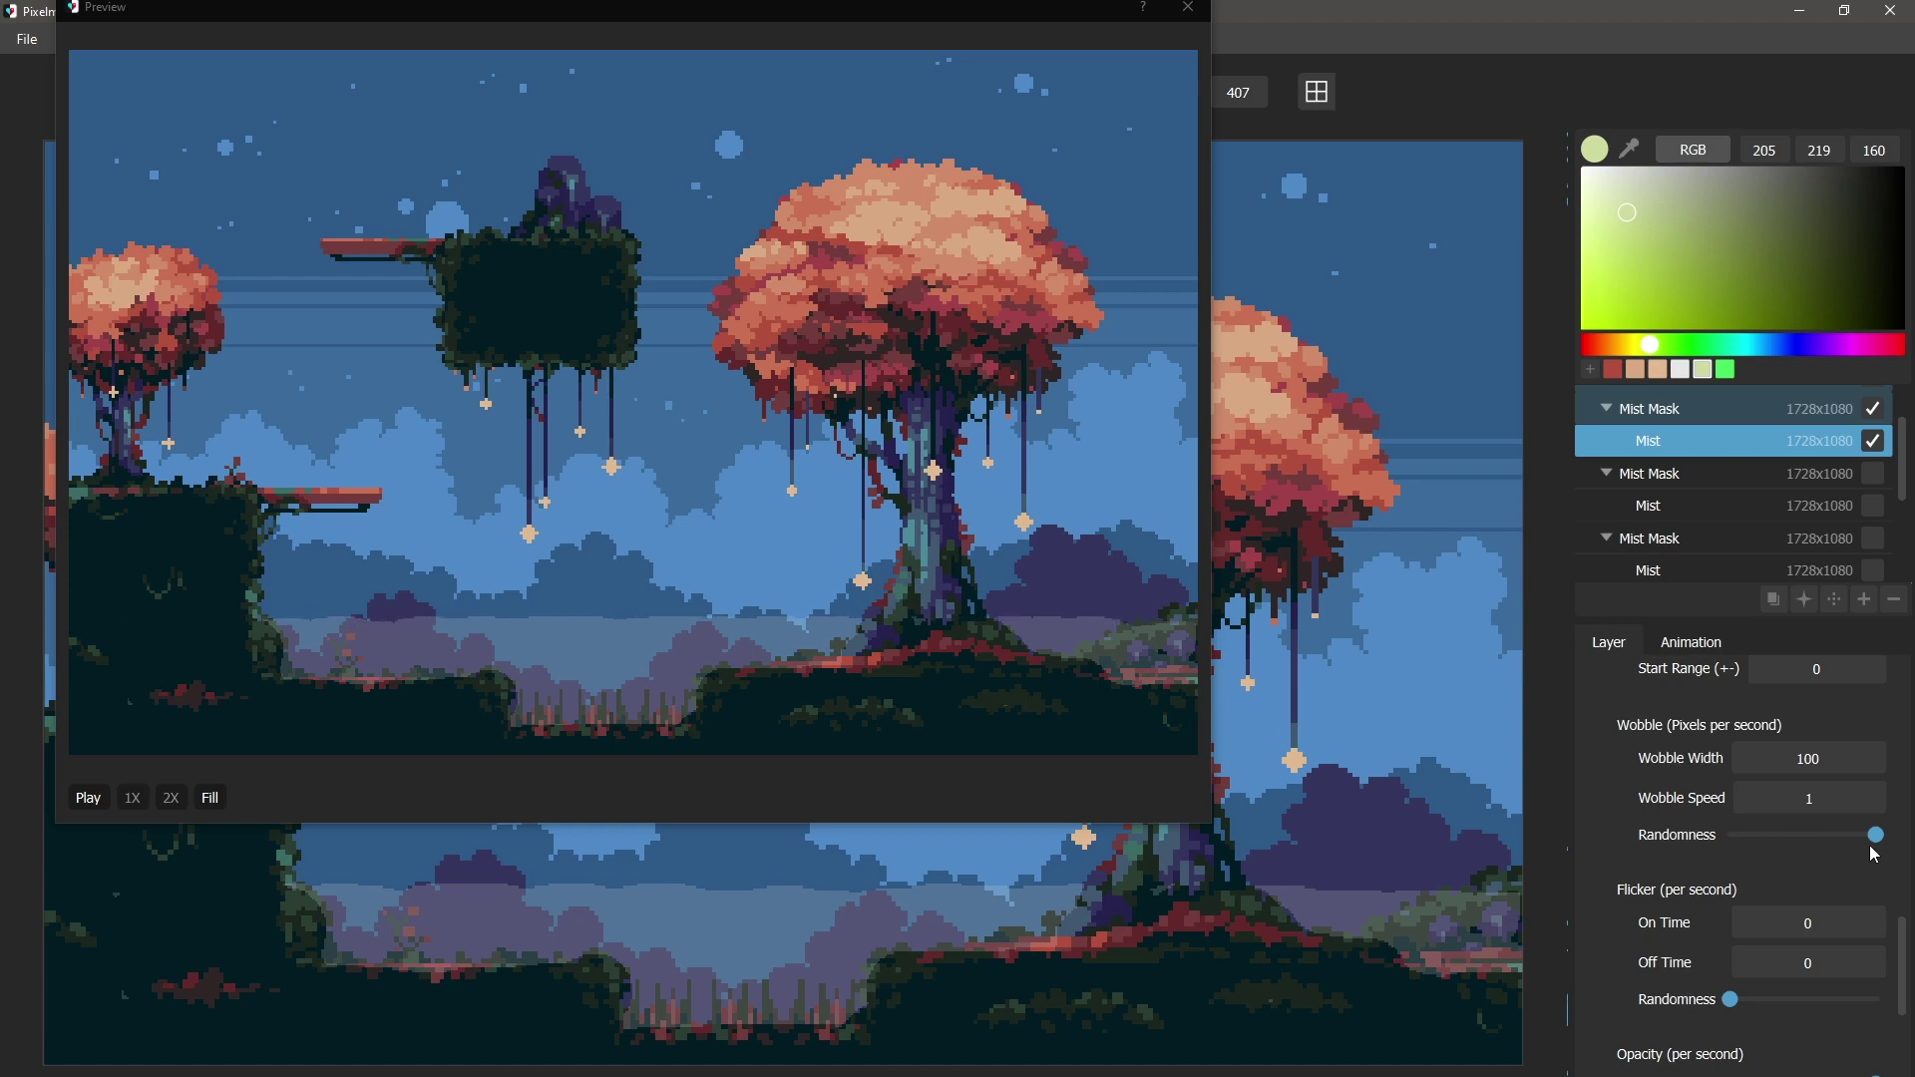
{"action": "left_click_drag", "start_coordinate": [1876, 836], "coordinate": [1692, 844]}
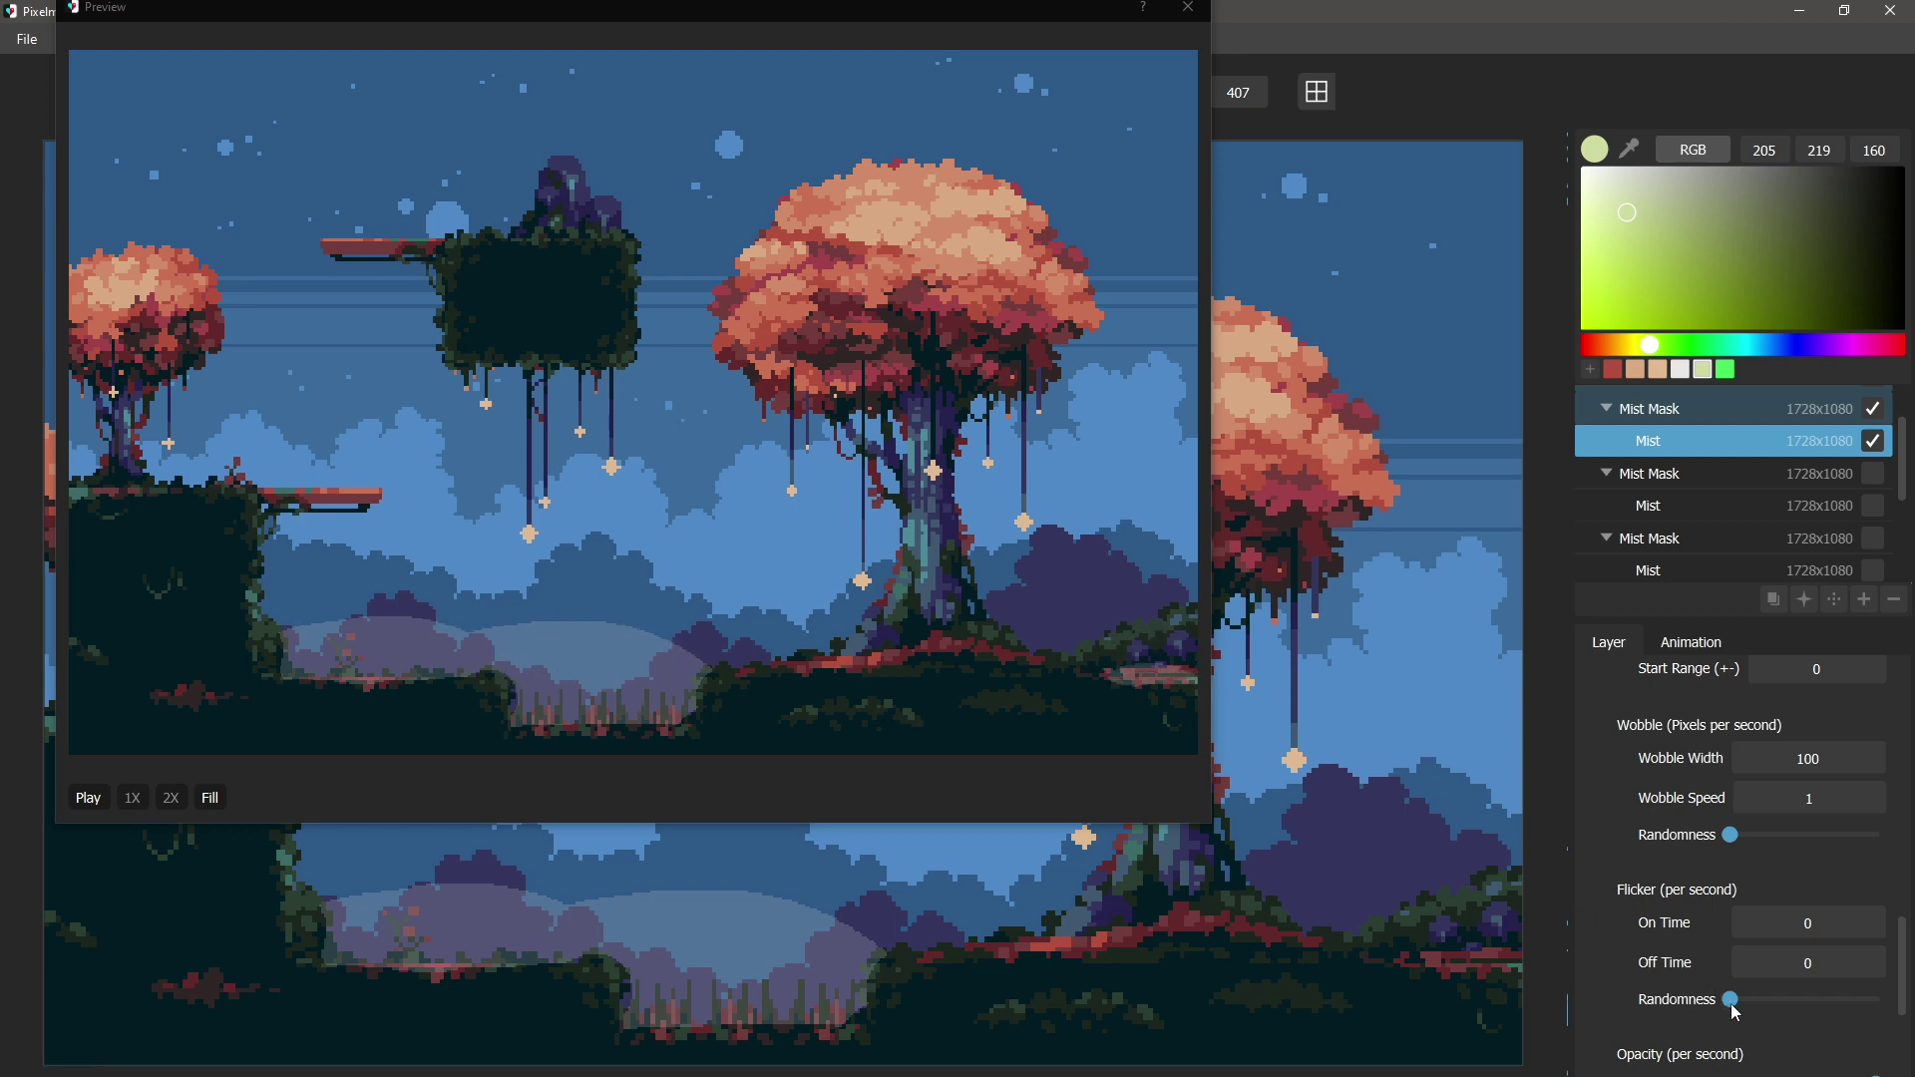
{"action": "left_click_drag", "start_coordinate": [1732, 1001], "coordinate": [1775, 1010]}
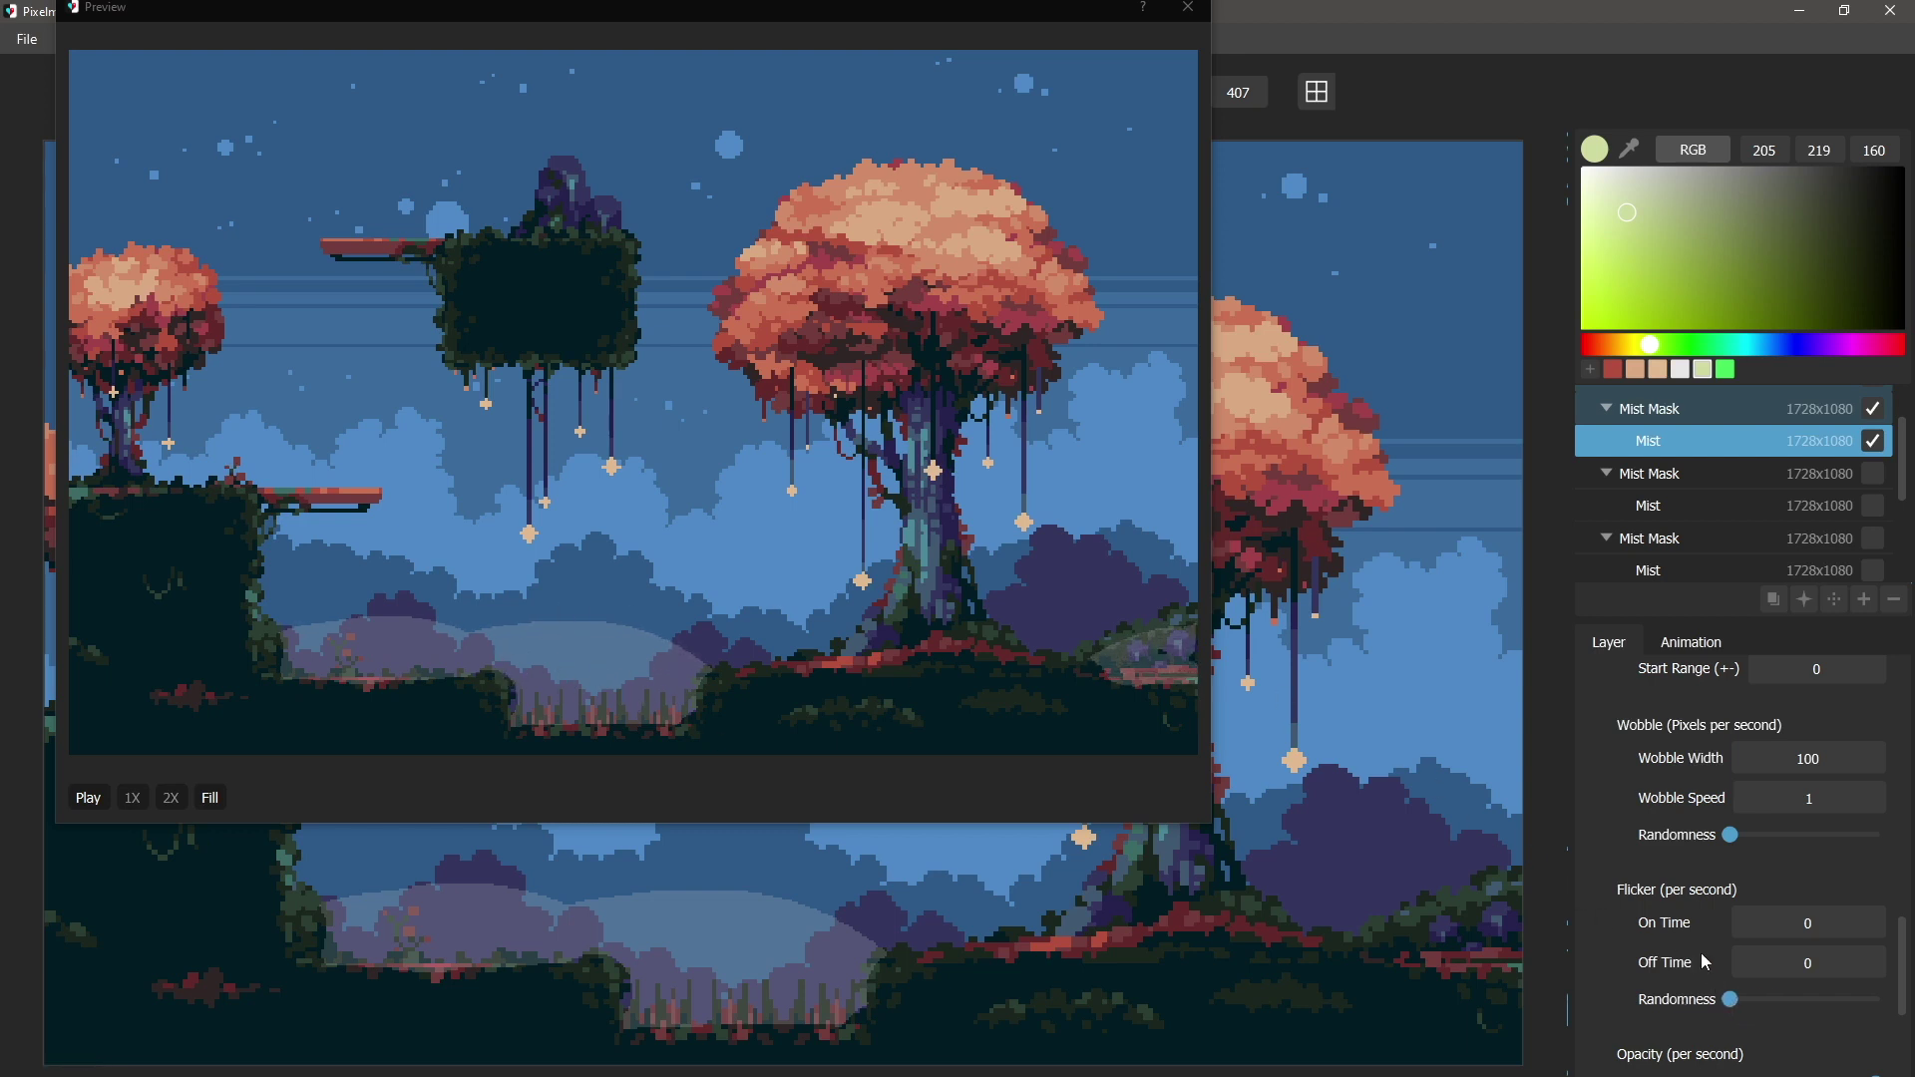
{"action": "left_click_drag", "start_coordinate": [1741, 838], "coordinate": [1879, 836]}
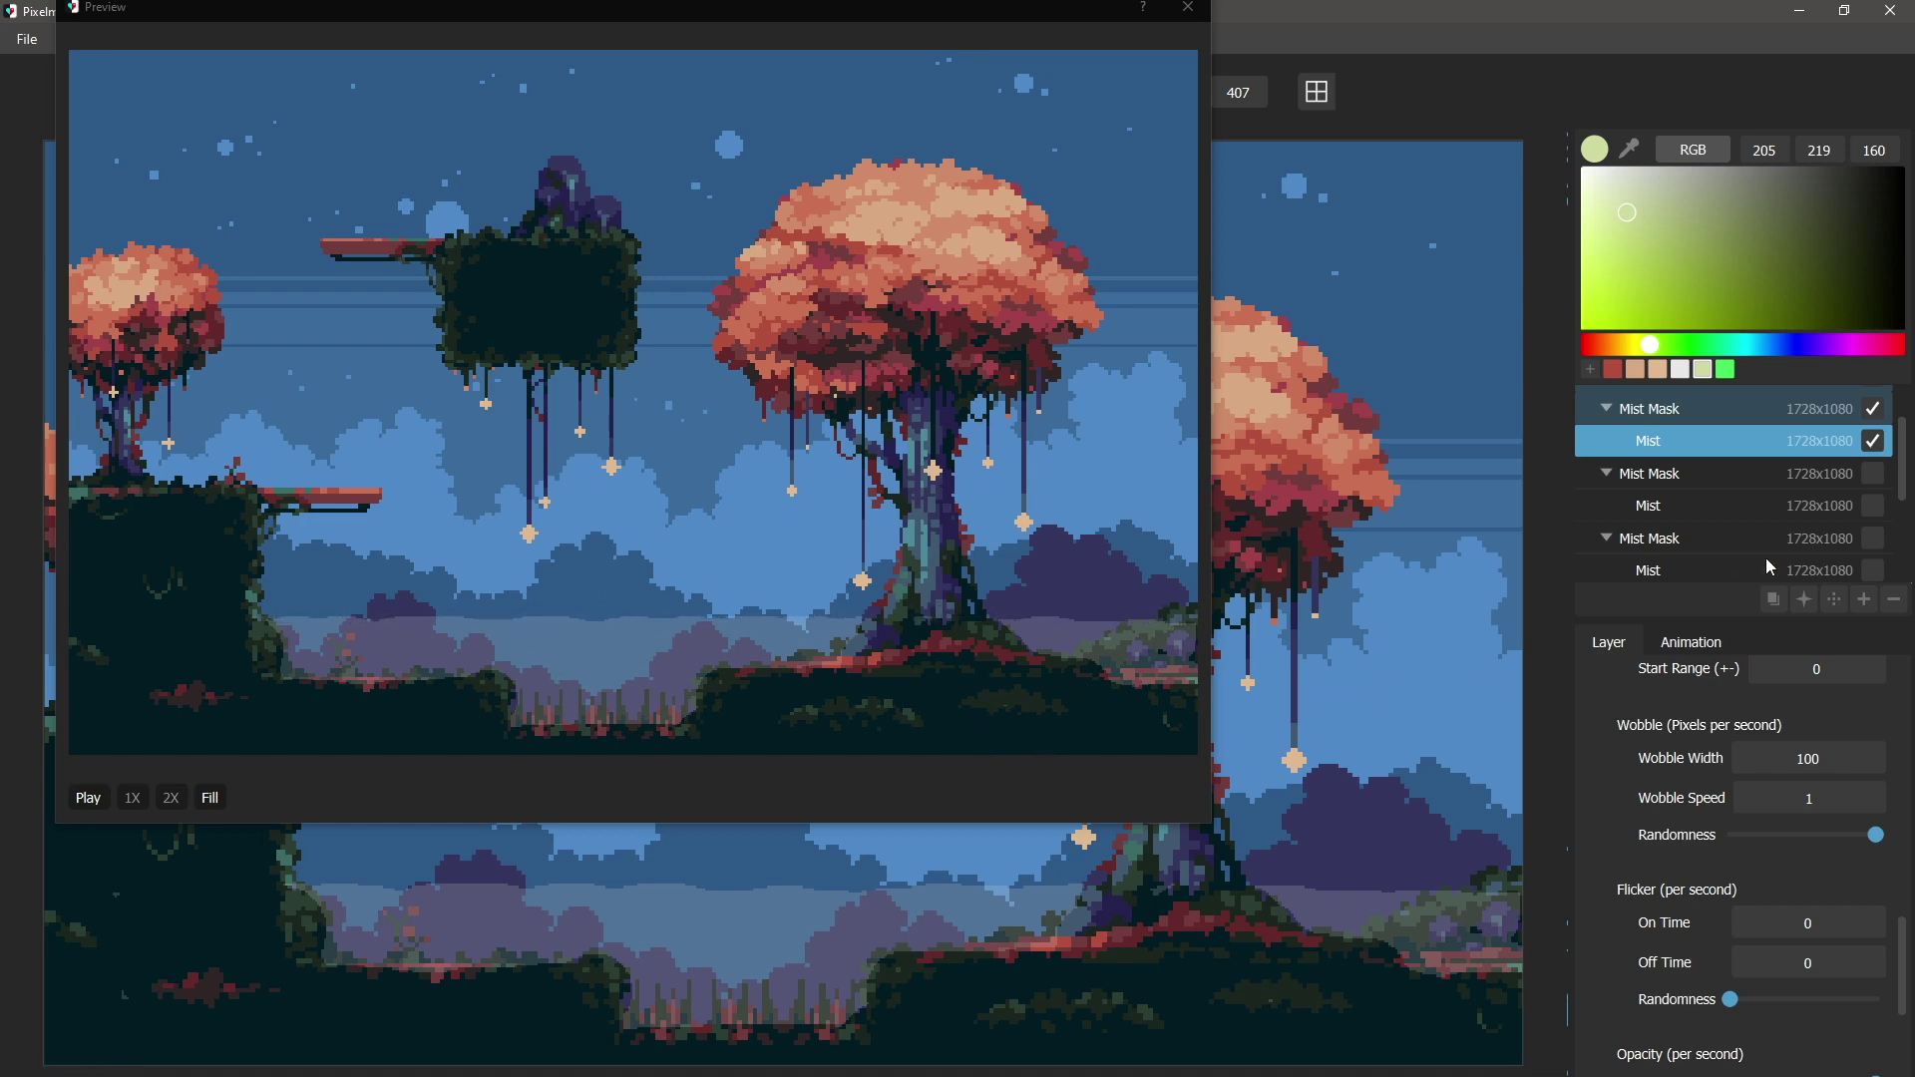
Show the second Mist Mask and Mist layers, then select the top Mist Mask to view its settings
{"action": "left_click", "coordinate": [1873, 474]}
{"action": "left_click", "coordinate": [1873, 505]}
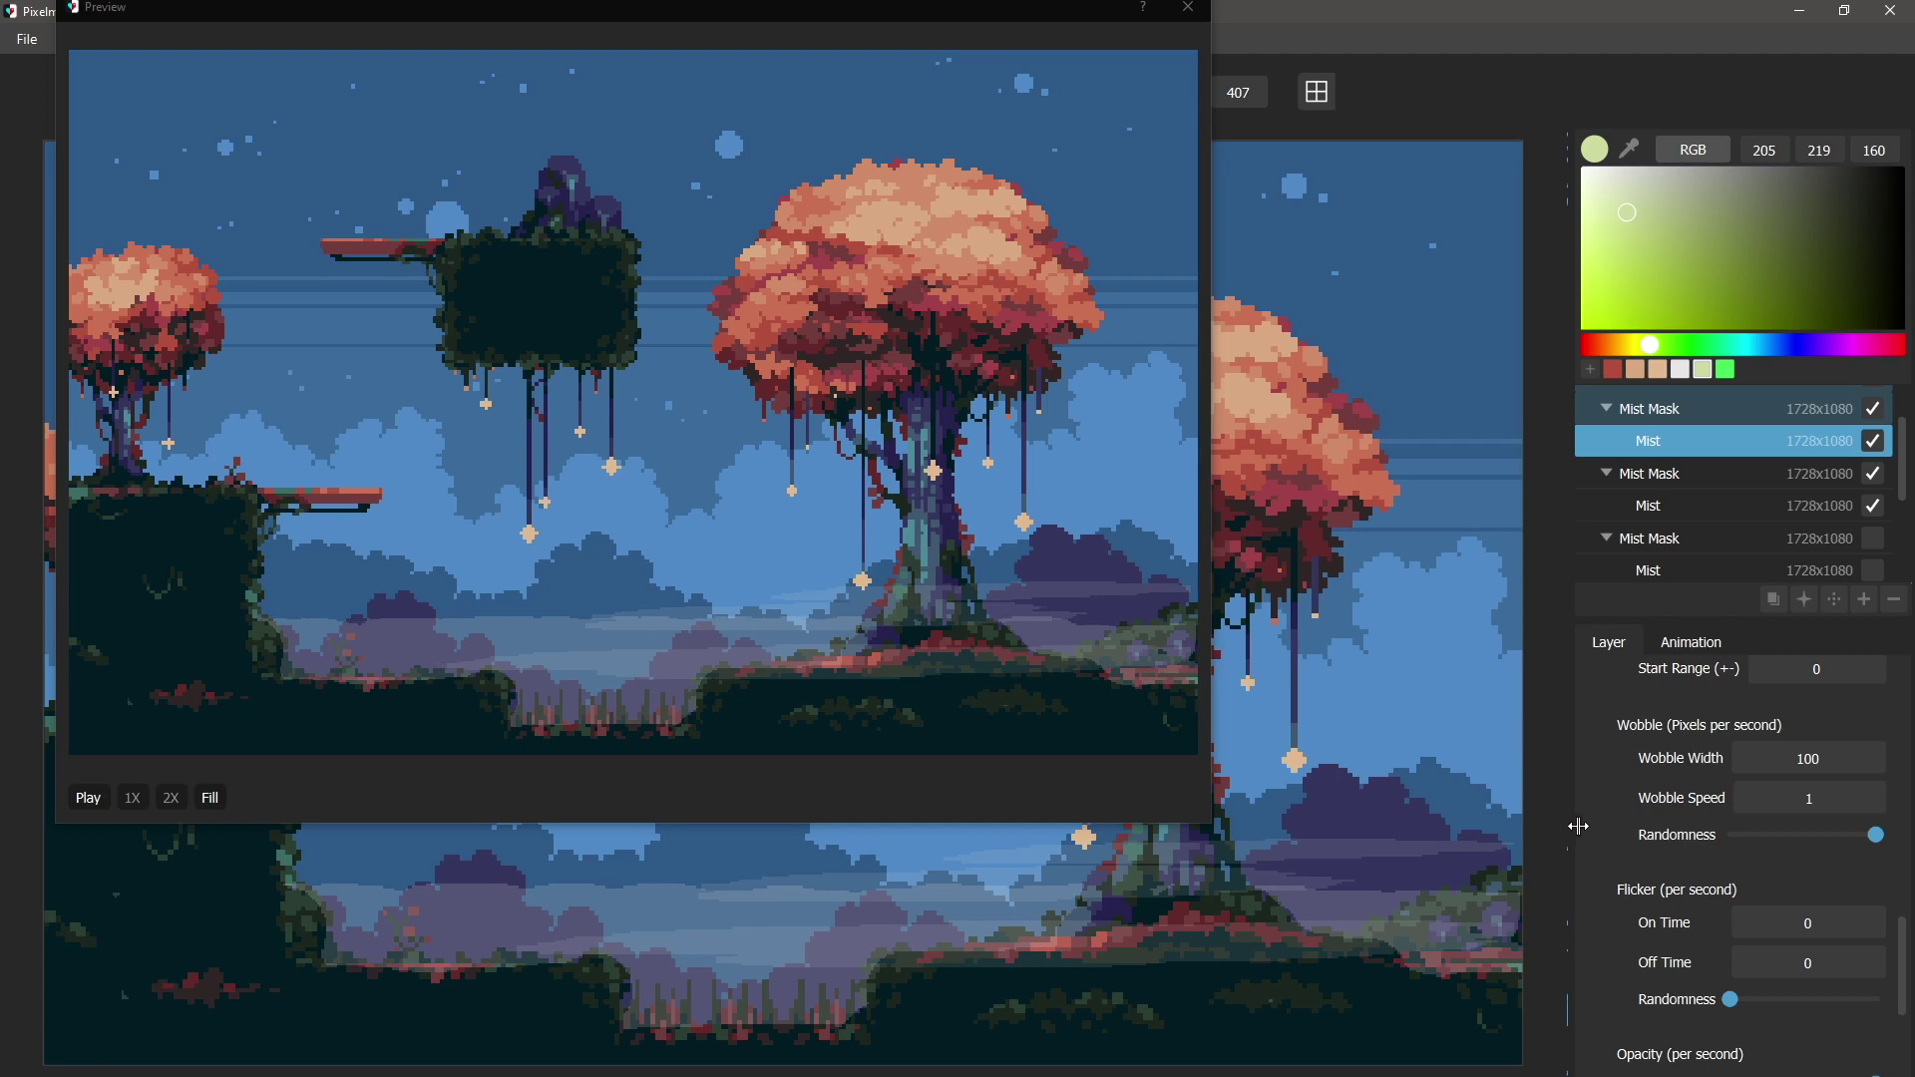
{"action": "scroll", "coordinate": [1618, 890], "scroll_direction": "down", "scroll_amount": 2}
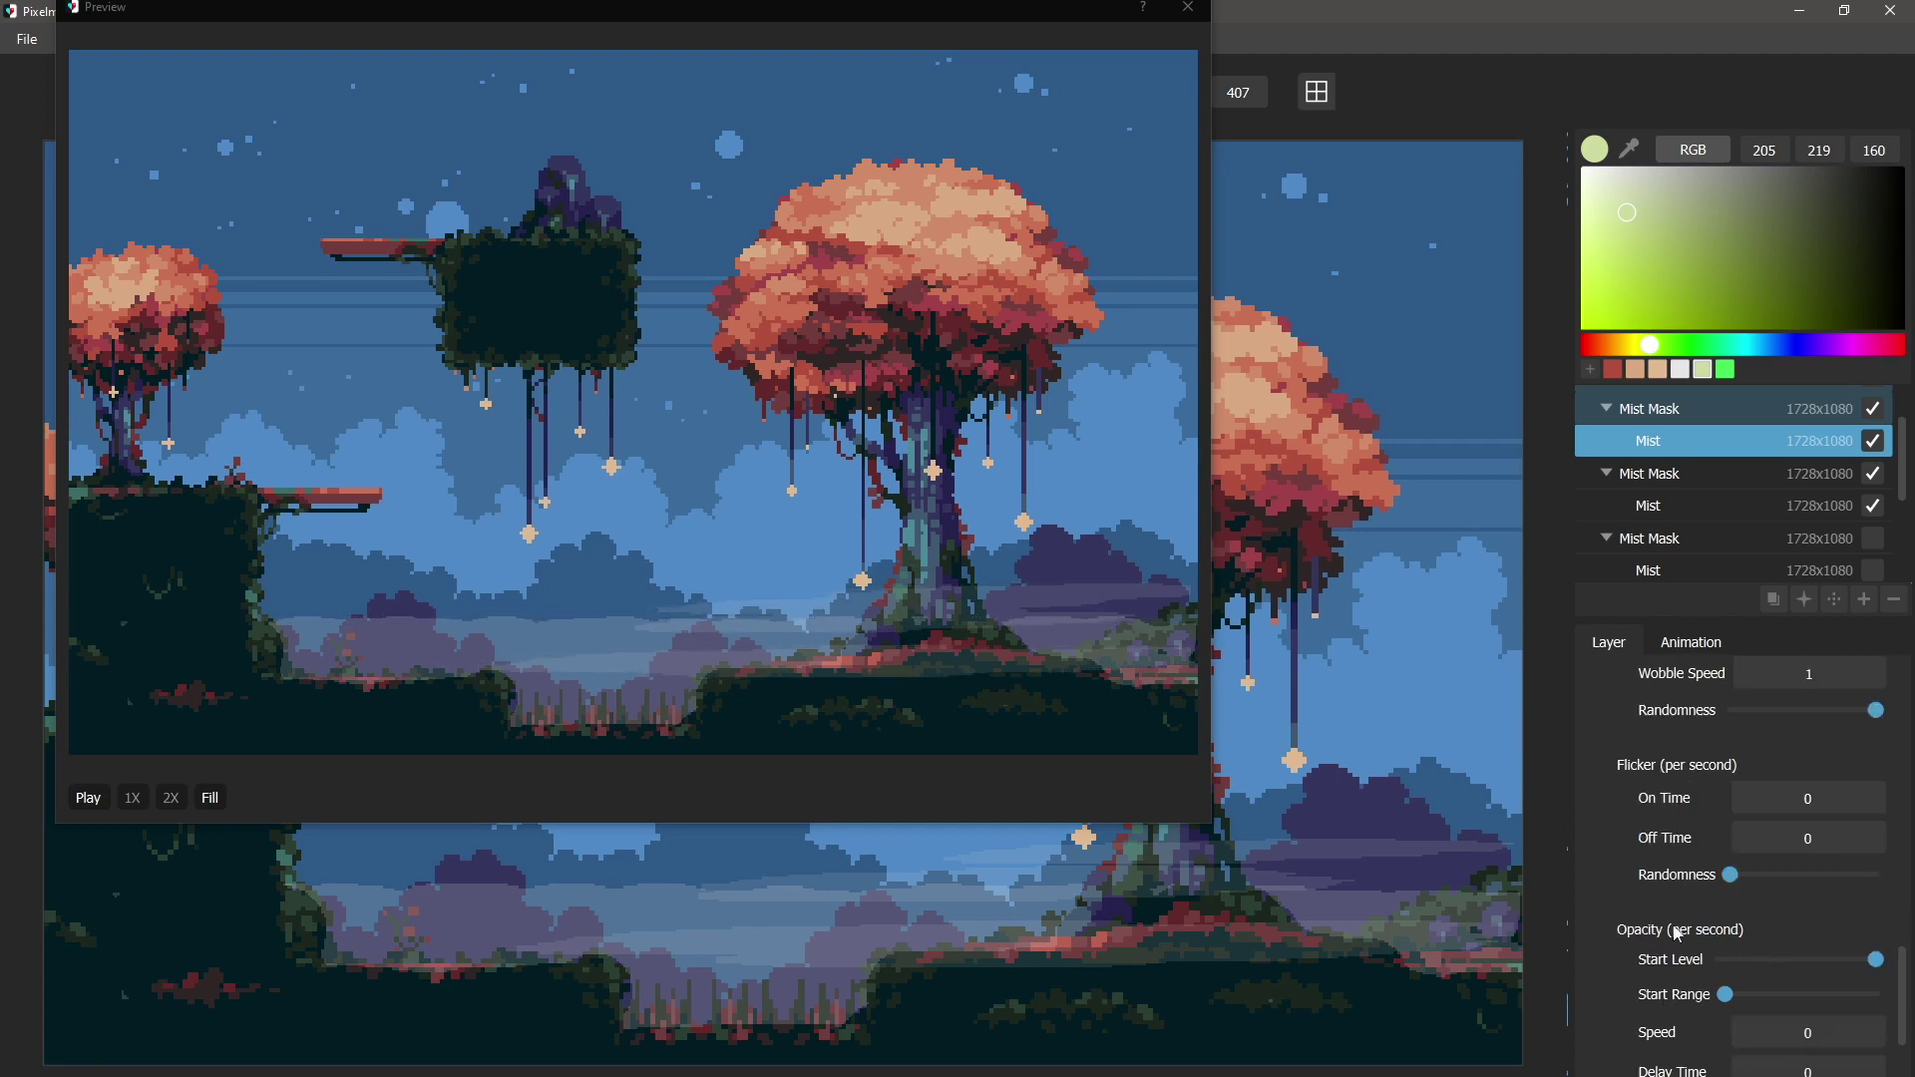
{"action": "scroll", "coordinate": [1632, 877], "scroll_direction": "down", "scroll_amount": 2}
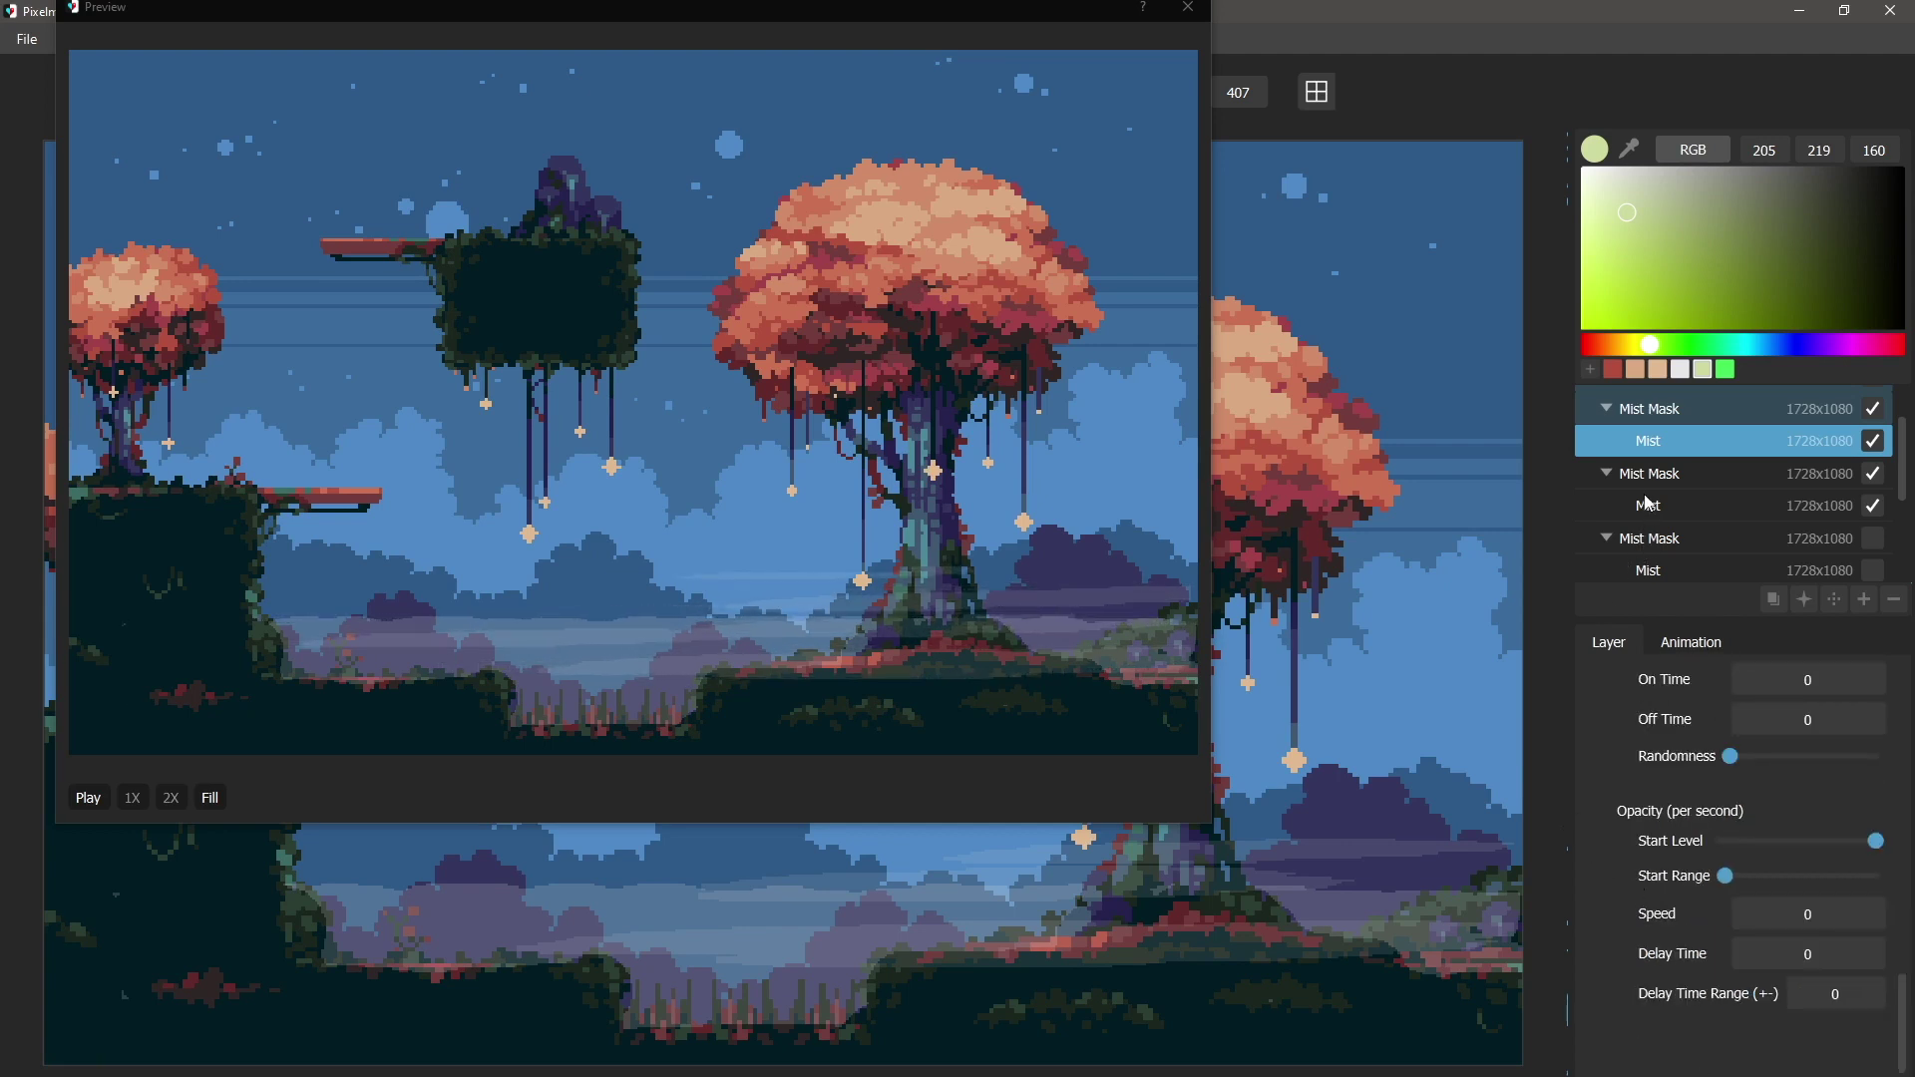
{"action": "left_click", "coordinate": [1658, 410]}
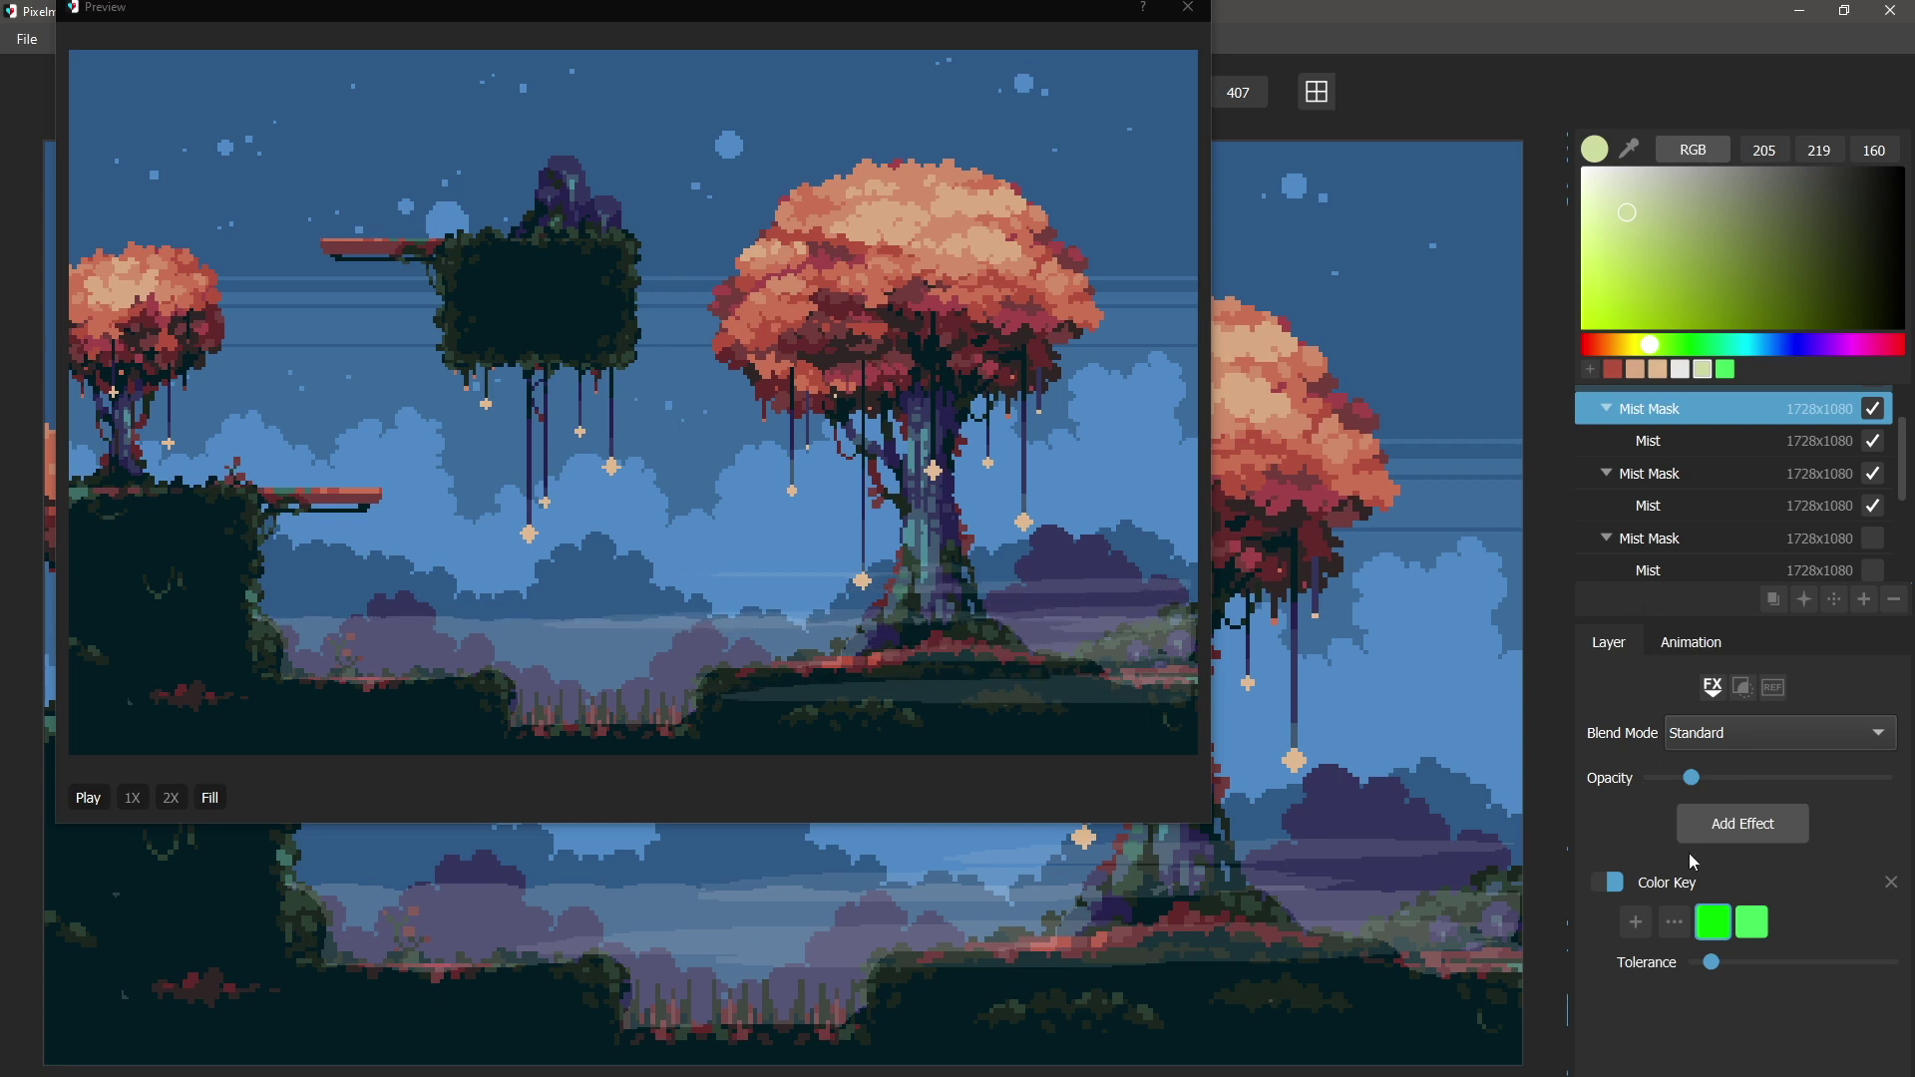
{"action": "left_click", "coordinate": [1648, 413]}
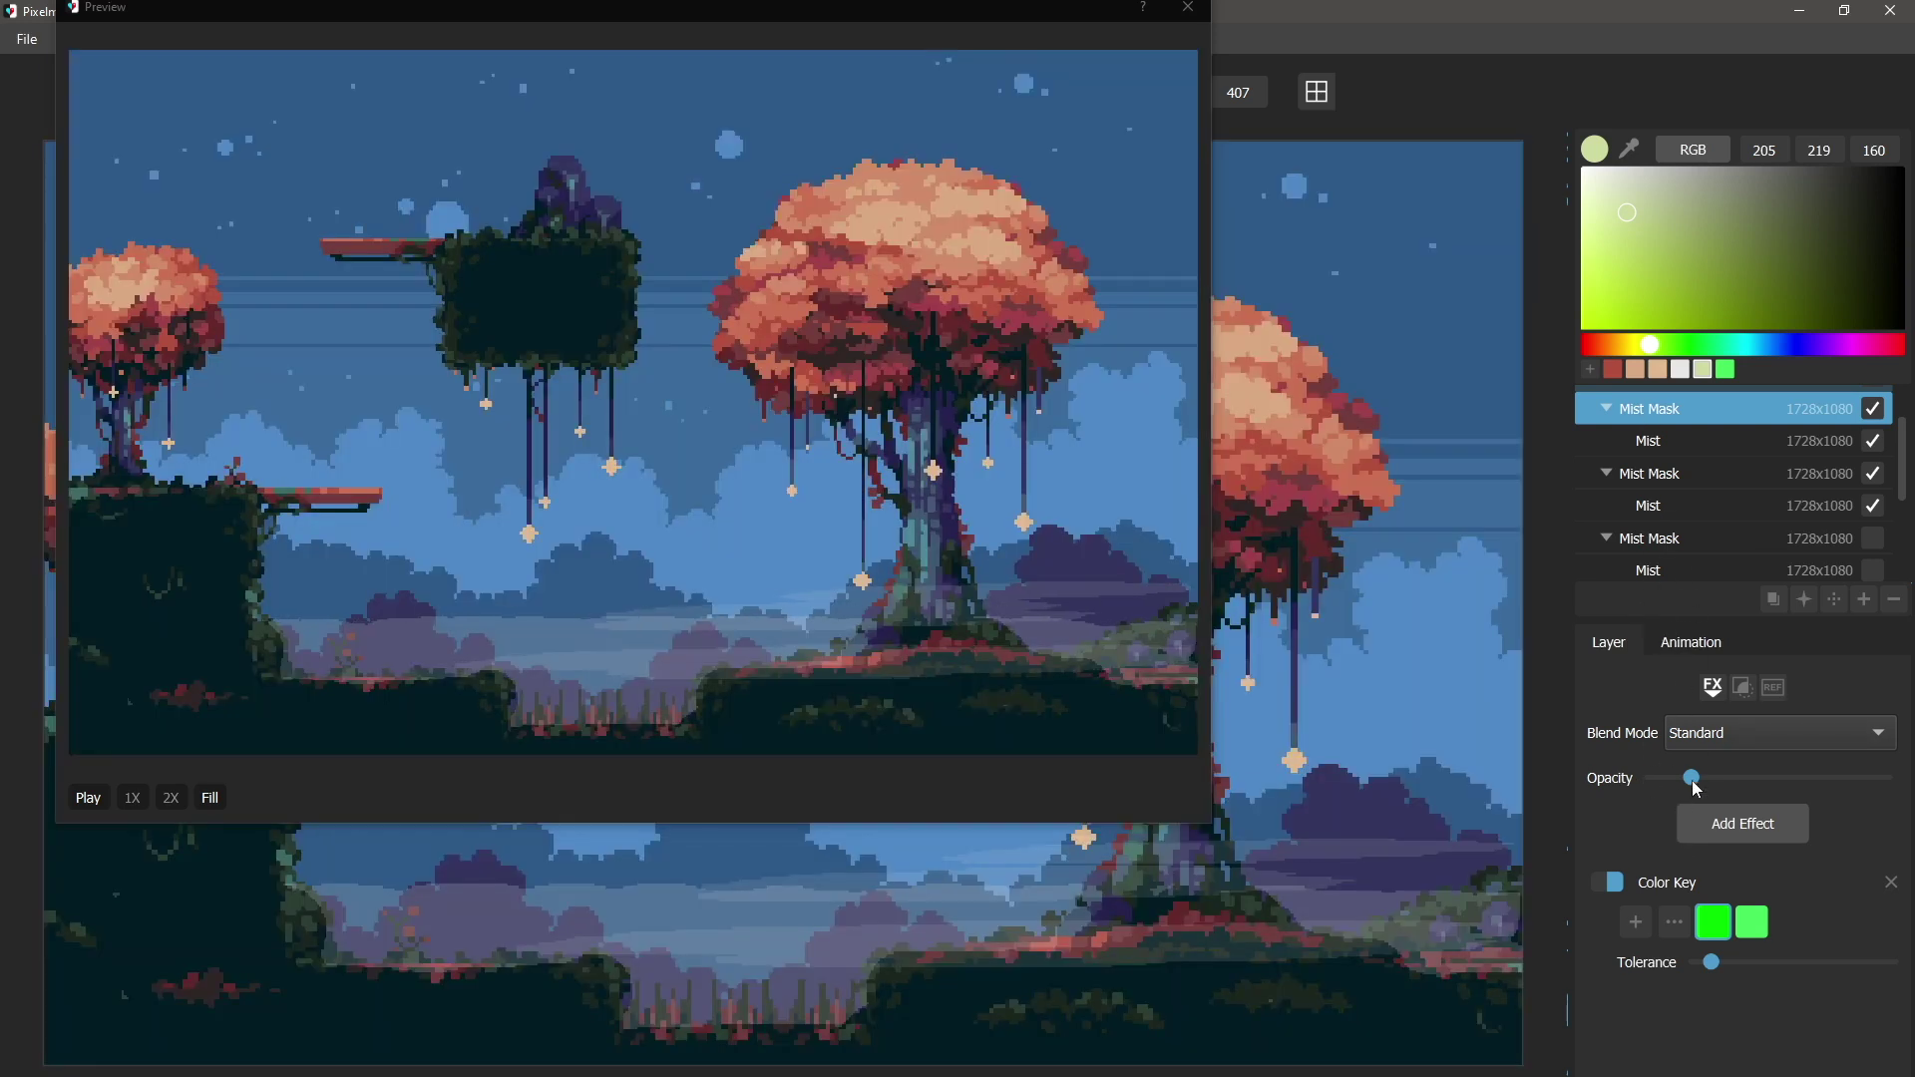
{"action": "mouse_move", "coordinate": [1695, 788]}
{"action": "left_mouse_down"}
{"action": "mouse_move", "coordinate": [1909, 787]}
{"action": "mouse_move", "coordinate": [1699, 791]}
{"action": "left_mouse_up"}
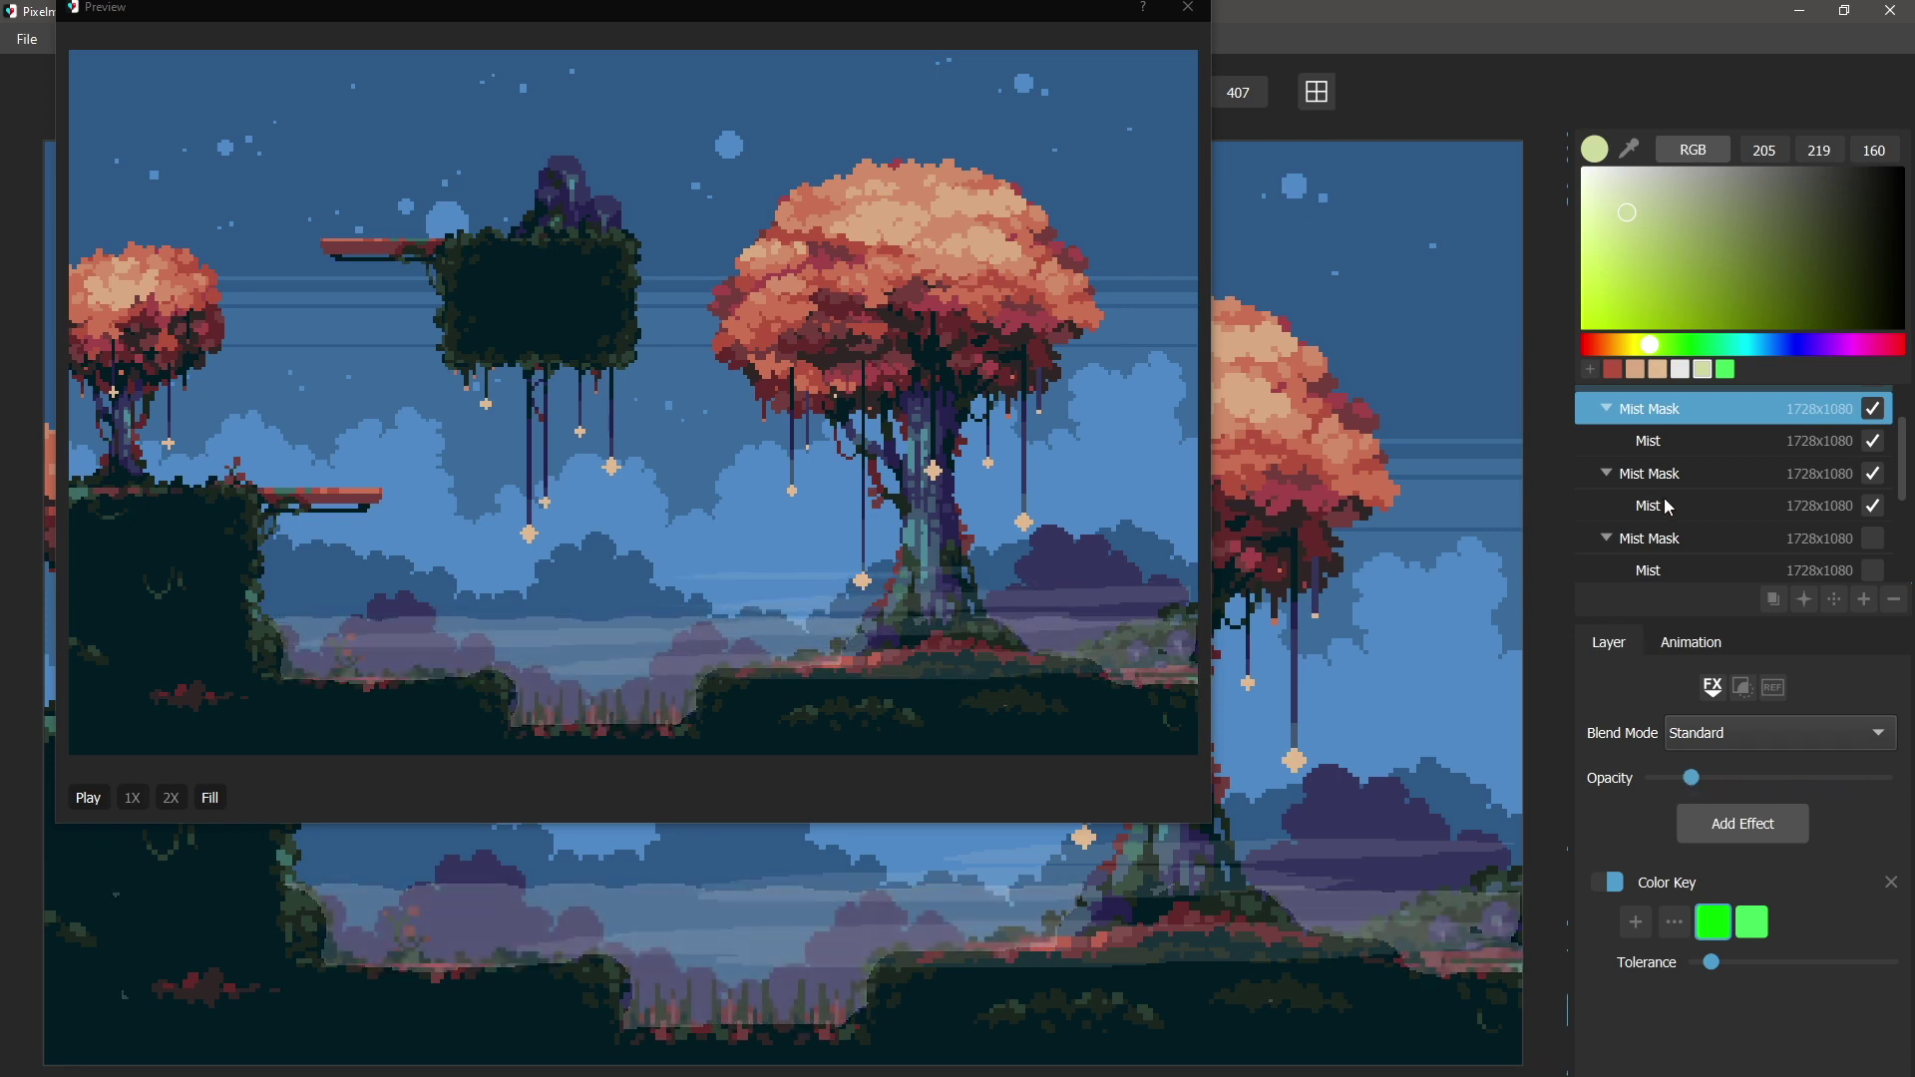
{"action": "scroll", "coordinate": [1668, 509], "scroll_direction": "down", "scroll_amount": 3}
{"action": "scroll", "coordinate": [1668, 505], "scroll_direction": "up", "scroll_amount": 2}
{"action": "scroll", "coordinate": [1667, 505], "scroll_direction": "up", "scroll_amount": 2}
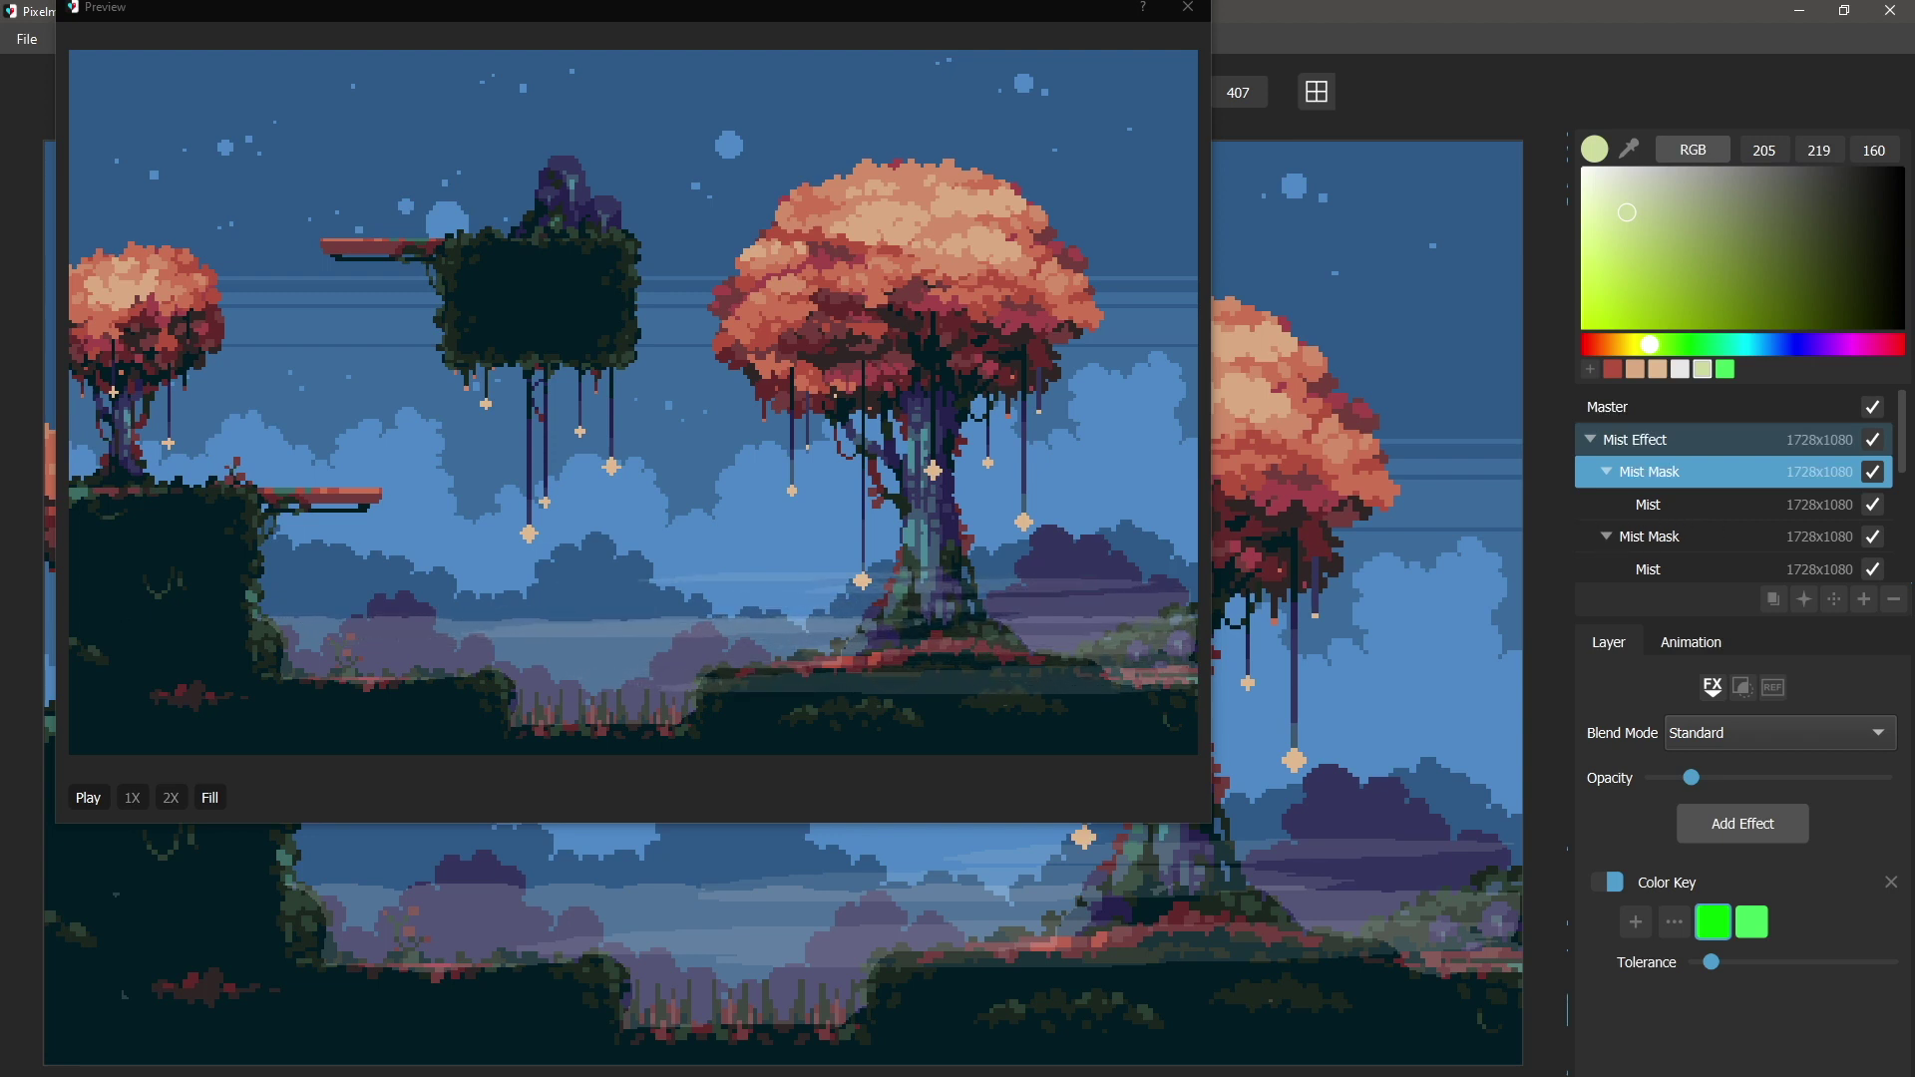
{"action": "key", "text": "alt+Tab"}
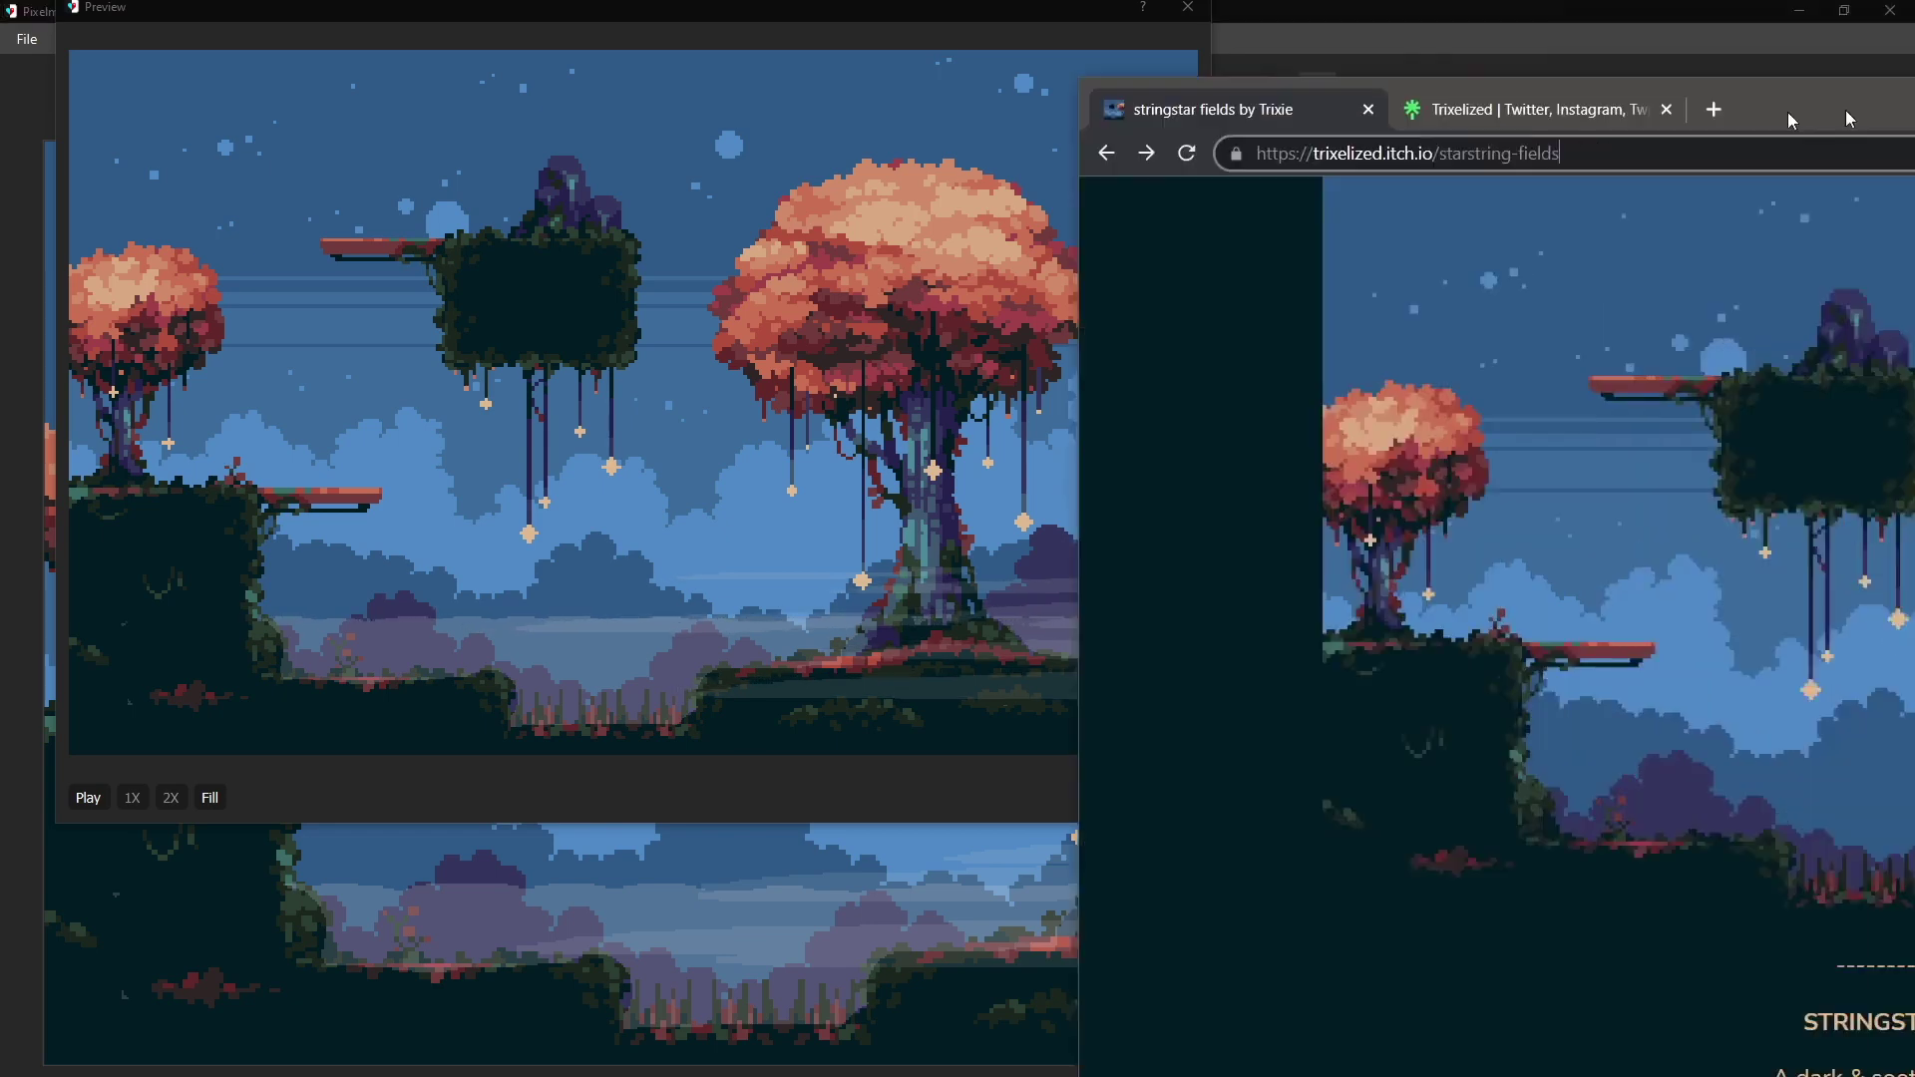
{"action": "left_click_drag", "start_coordinate": [1697, 119], "coordinate": [805, 63]}
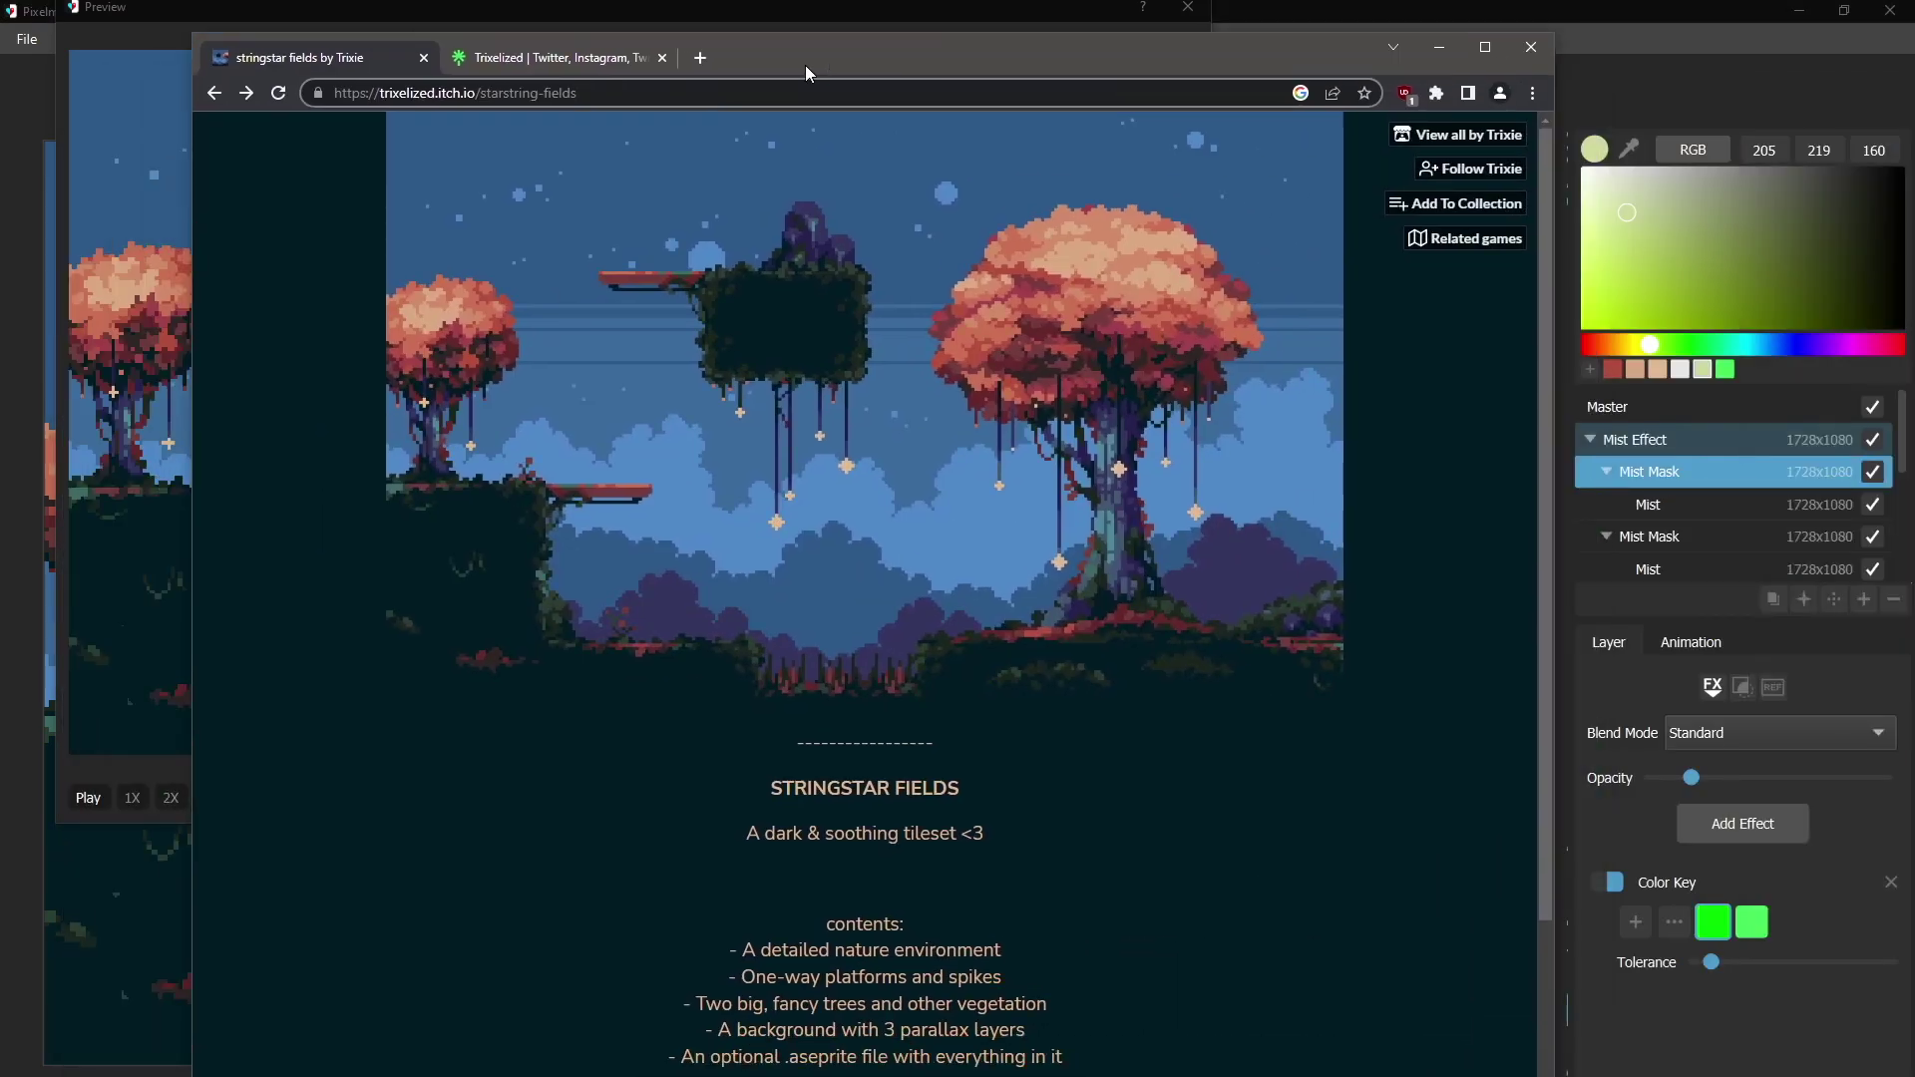
{"action": "key", "text": "alt+Tab"}
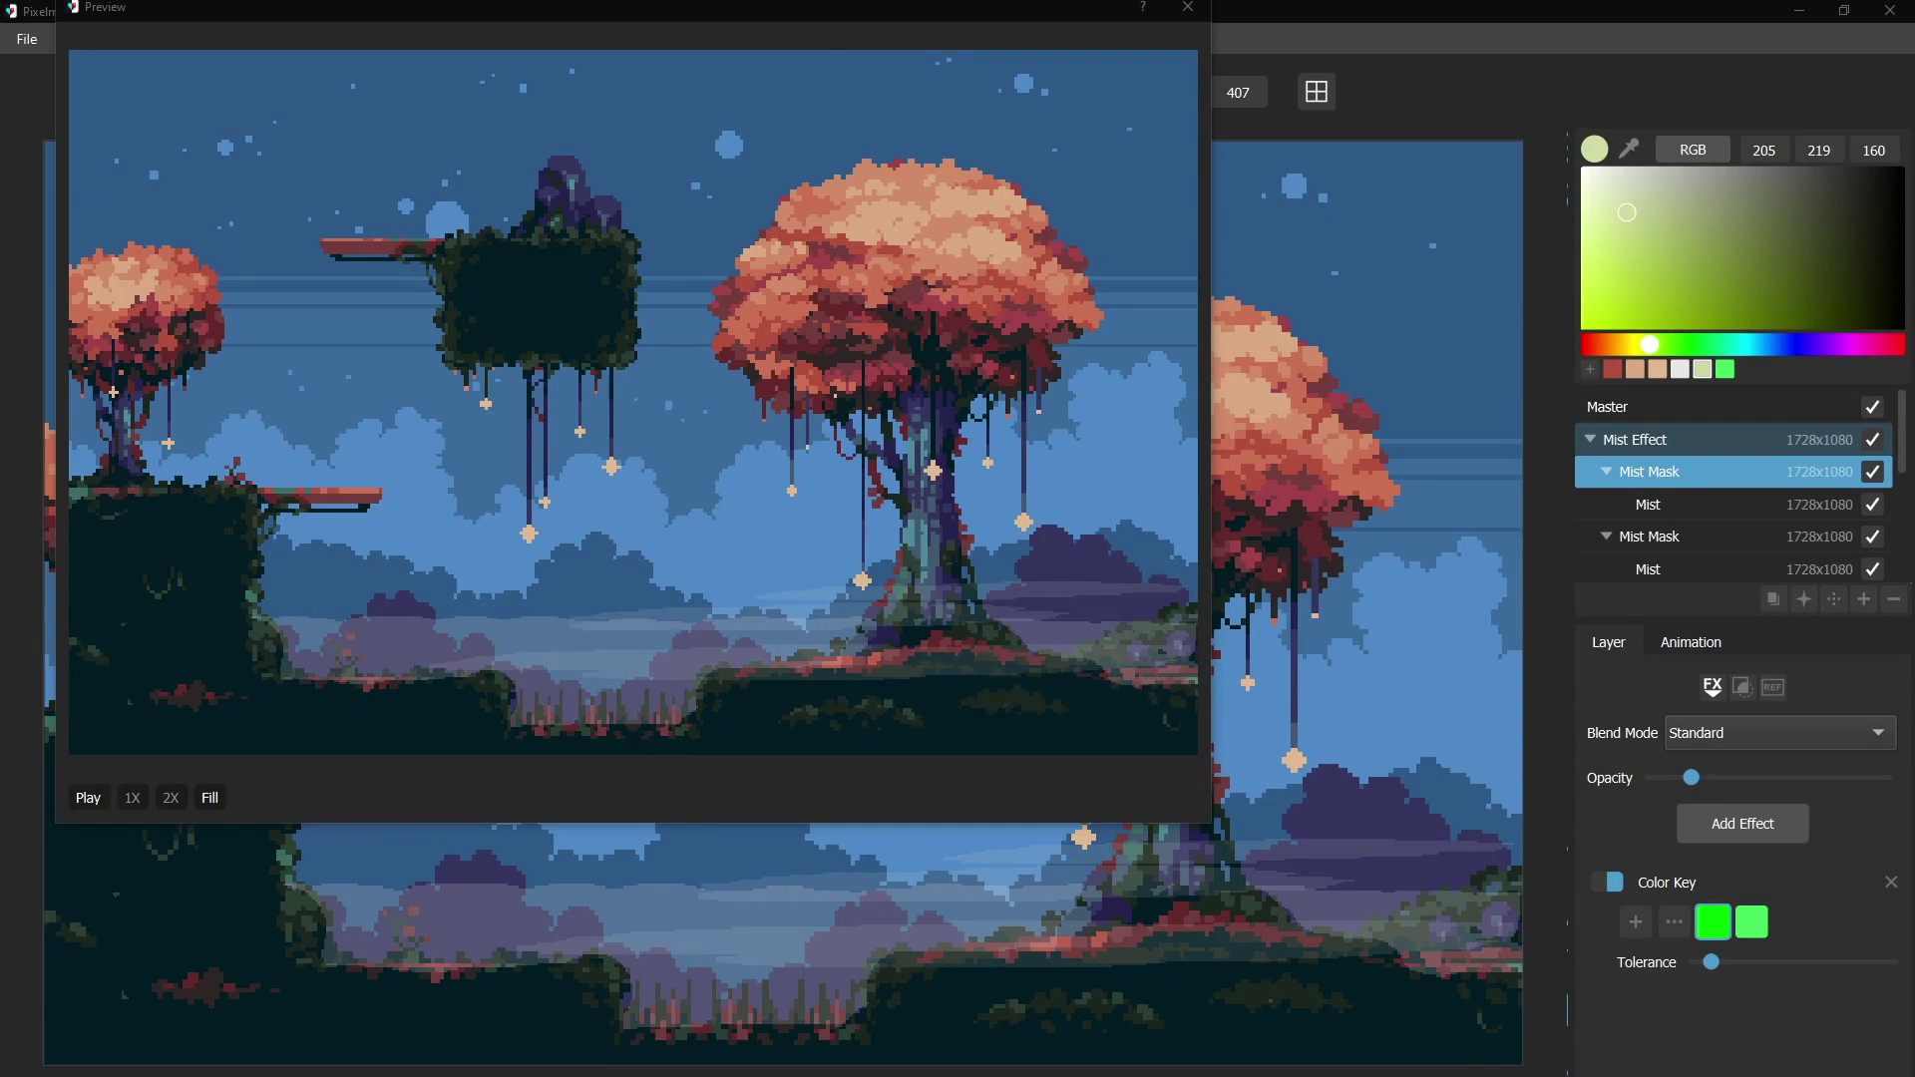